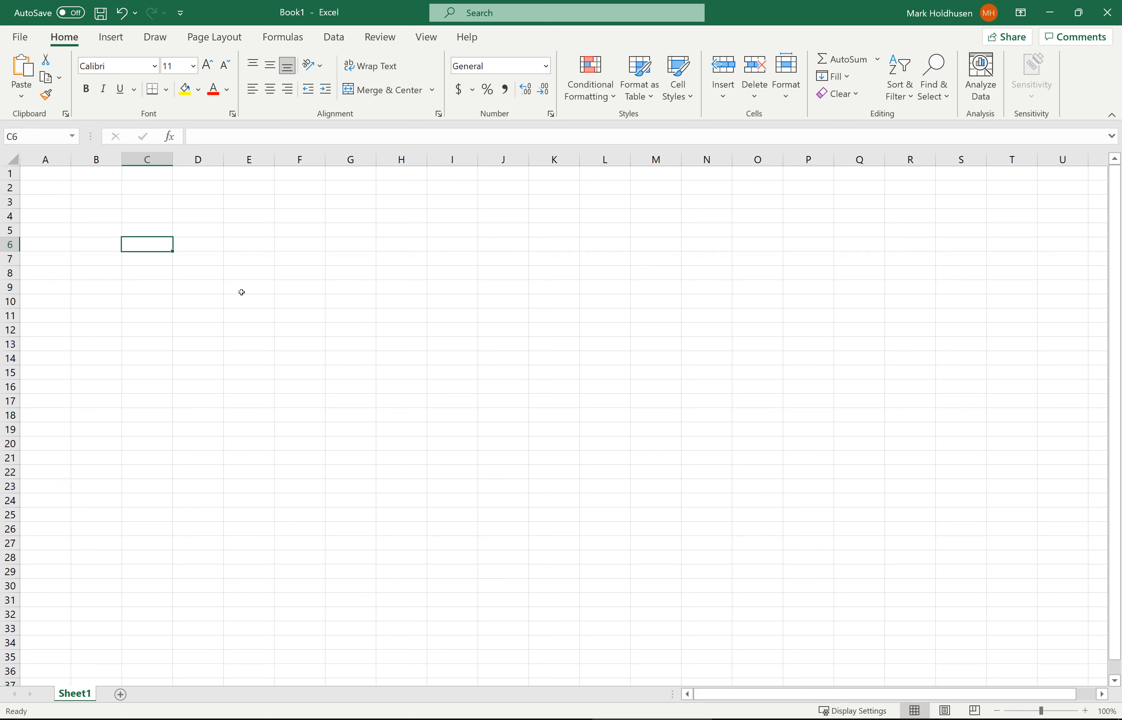
pyautogui.click(29, 137)
pyautogui.write('xvbzds')
pyautogui.press('BackSpace')
pyautogui.press('BackSpace')
pyautogui.press('BackSpace')
pyautogui.press('BackSpace')
pyautogui.press('BackSpace')
pyautogui.press('BackSpace')
# Enter the sample text fgsdfgsfg in cell D18 and dsgfsd in cell C13
pyautogui.click(210, 415)
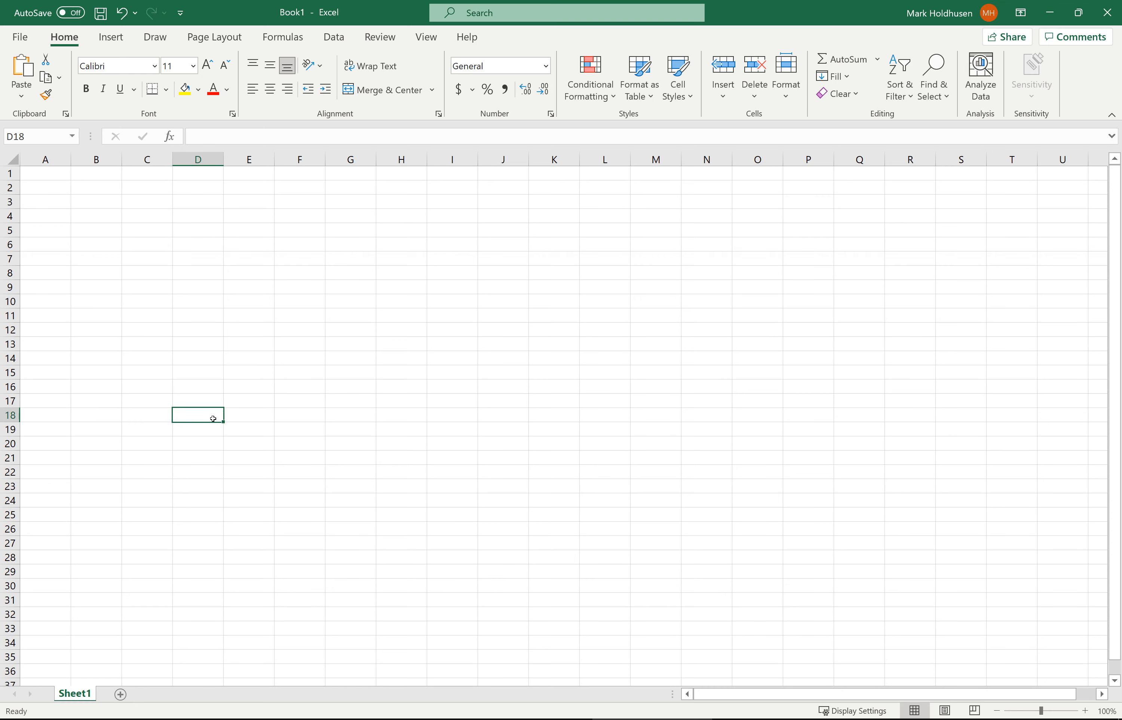
pyautogui.write('fgsdfgsfg')
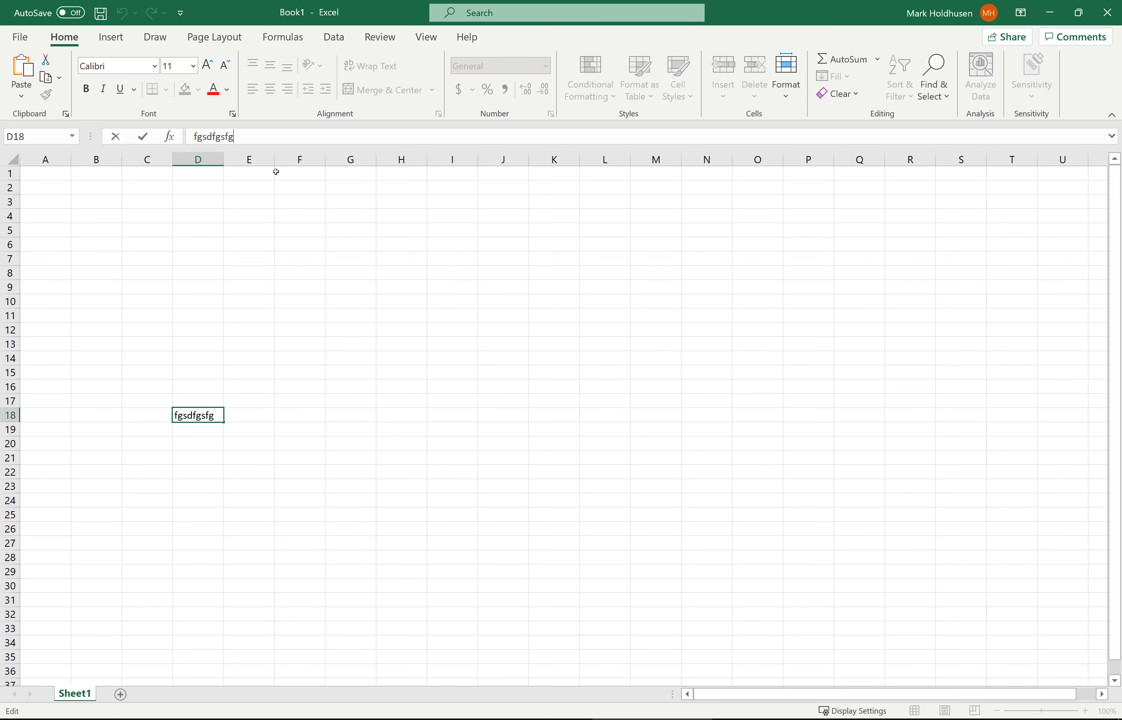
pyautogui.press('Return')
pyautogui.click(169, 339)
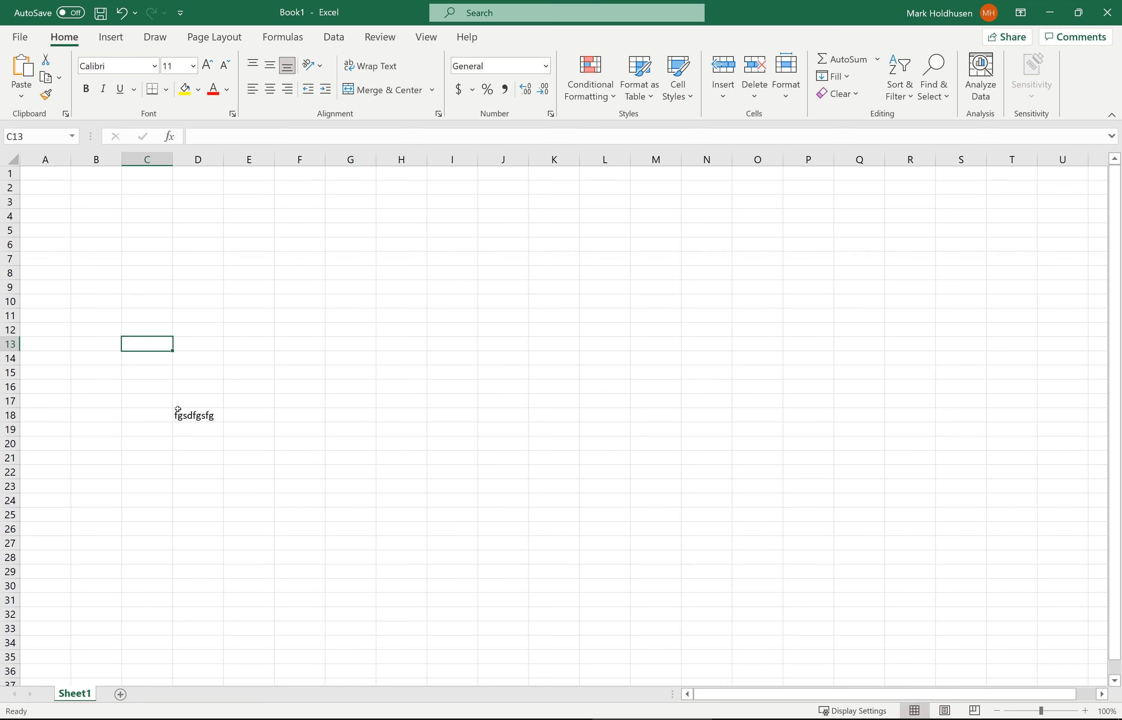
pyautogui.write('dsgfsd')
pyautogui.press('Return')
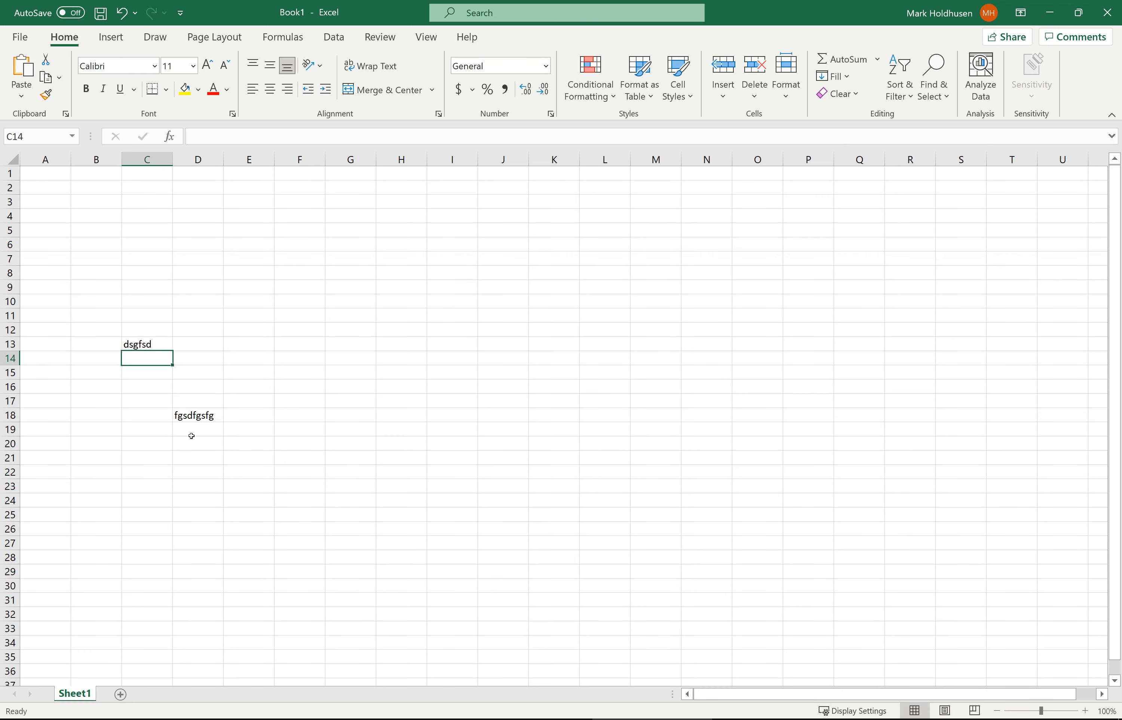
# Clear the sample text from cells D18 and C13
pyautogui.click(205, 416)
pyautogui.press('Delete')
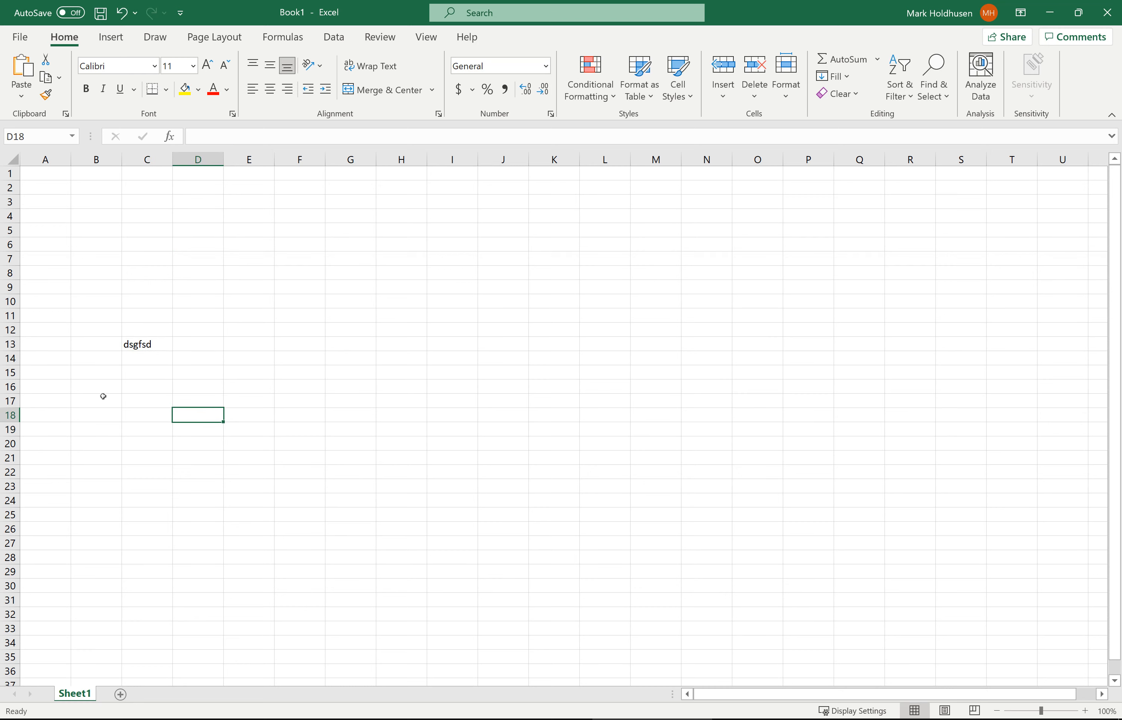
pyautogui.click(157, 344)
pyautogui.press('Delete')
# Enter the header Part in cell A1, with Screws and Nails in the two cells below it
pyautogui.click(59, 175)
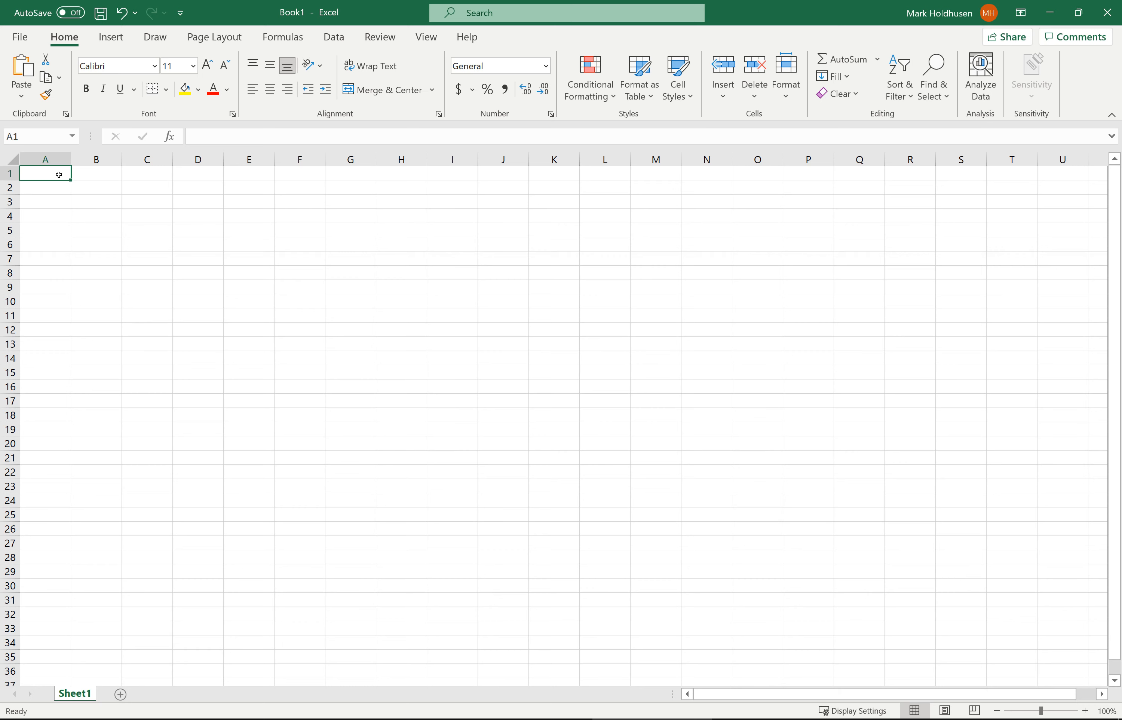
pyautogui.write('Part')
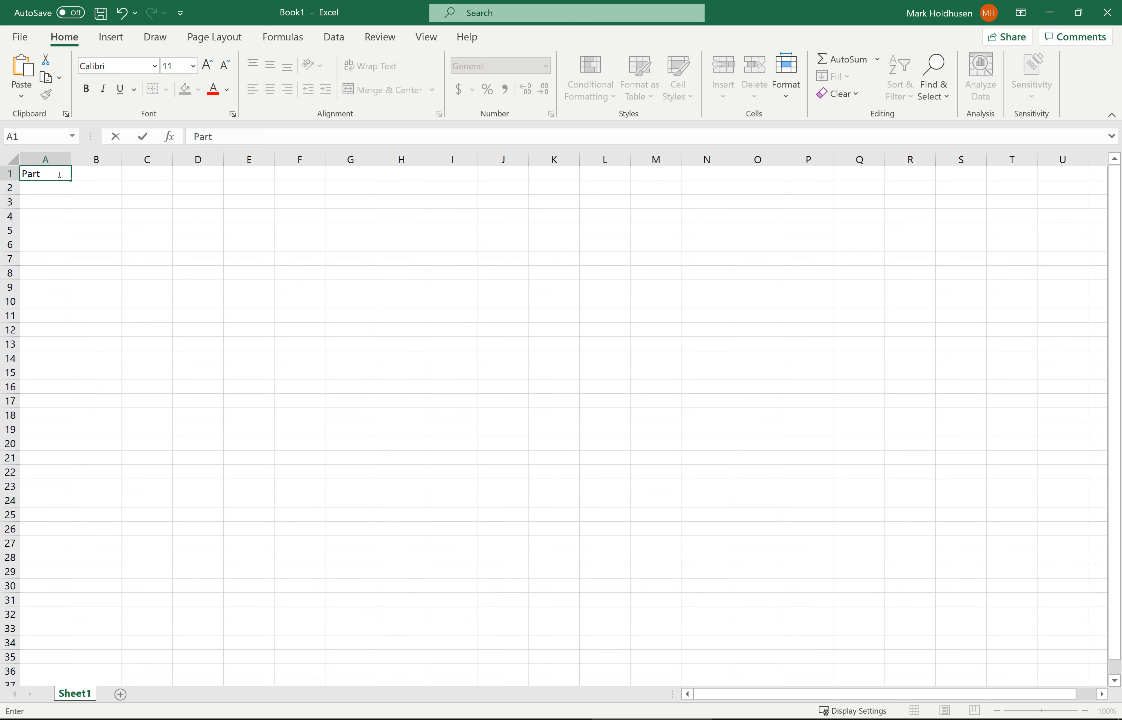
pyautogui.press('Return')
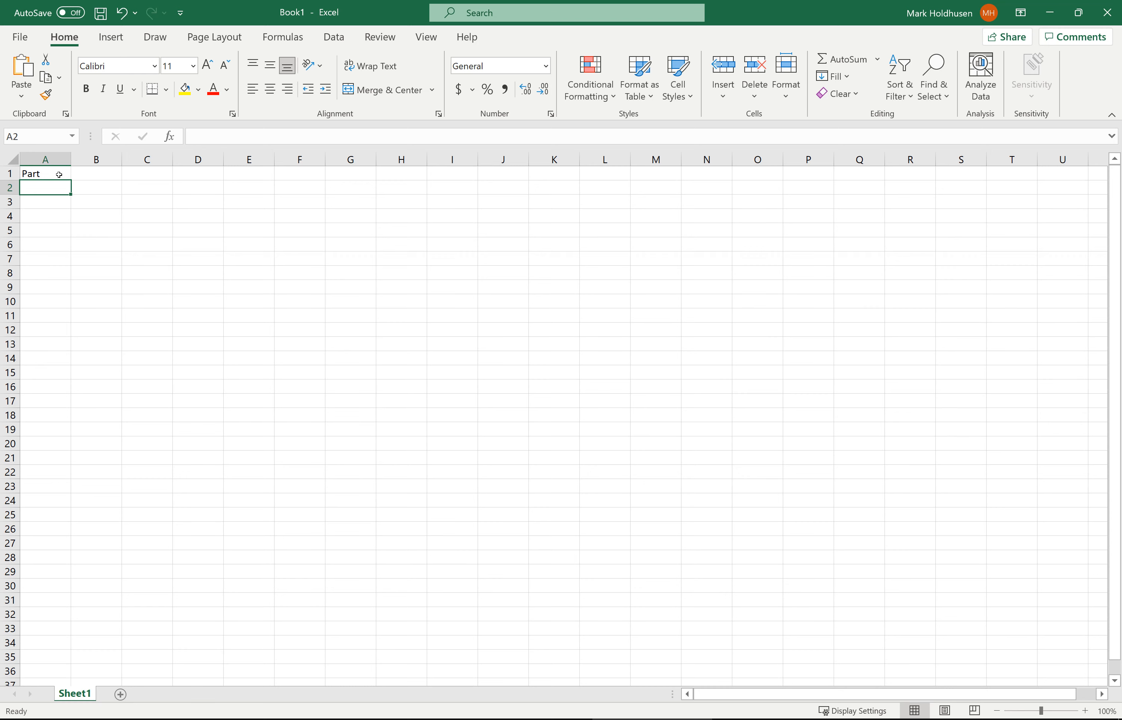
pyautogui.write('Screws')
pyautogui.press('Return')
pyautogui.write('Nails')
pyautogui.press('Return')
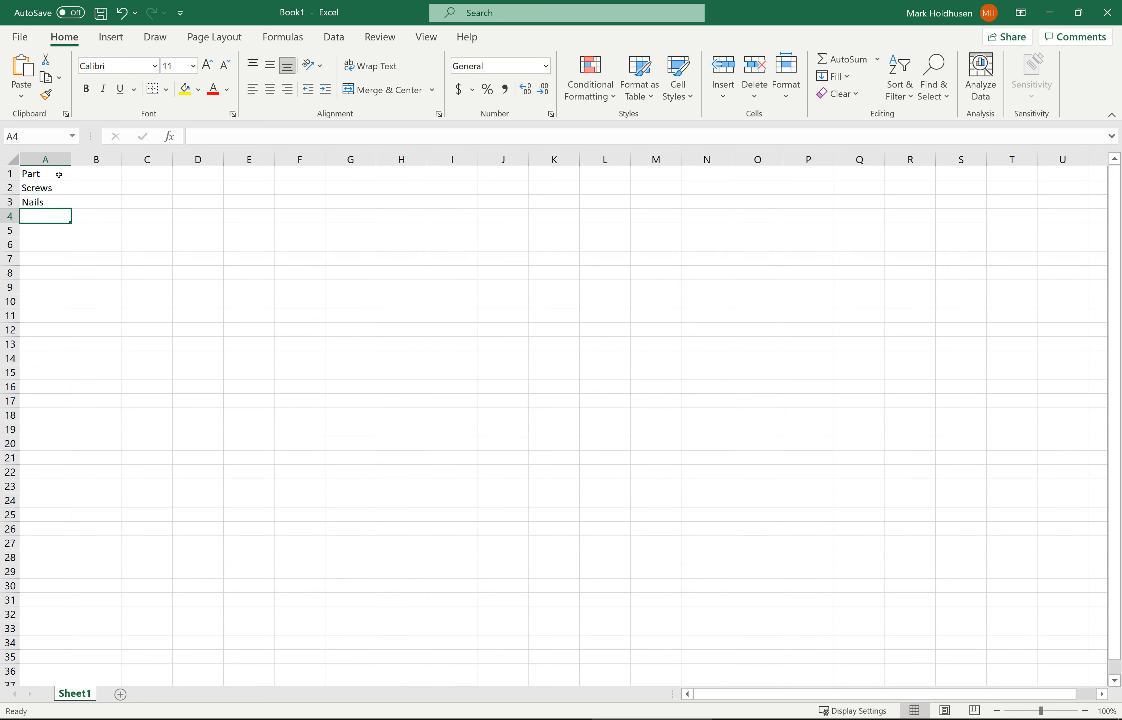
# Continue the part list in cells A4 to A6 with Bolts, Nuts and Washers
pyautogui.write('Bolts')
pyautogui.press('Return')
pyautogui.write('Nut')
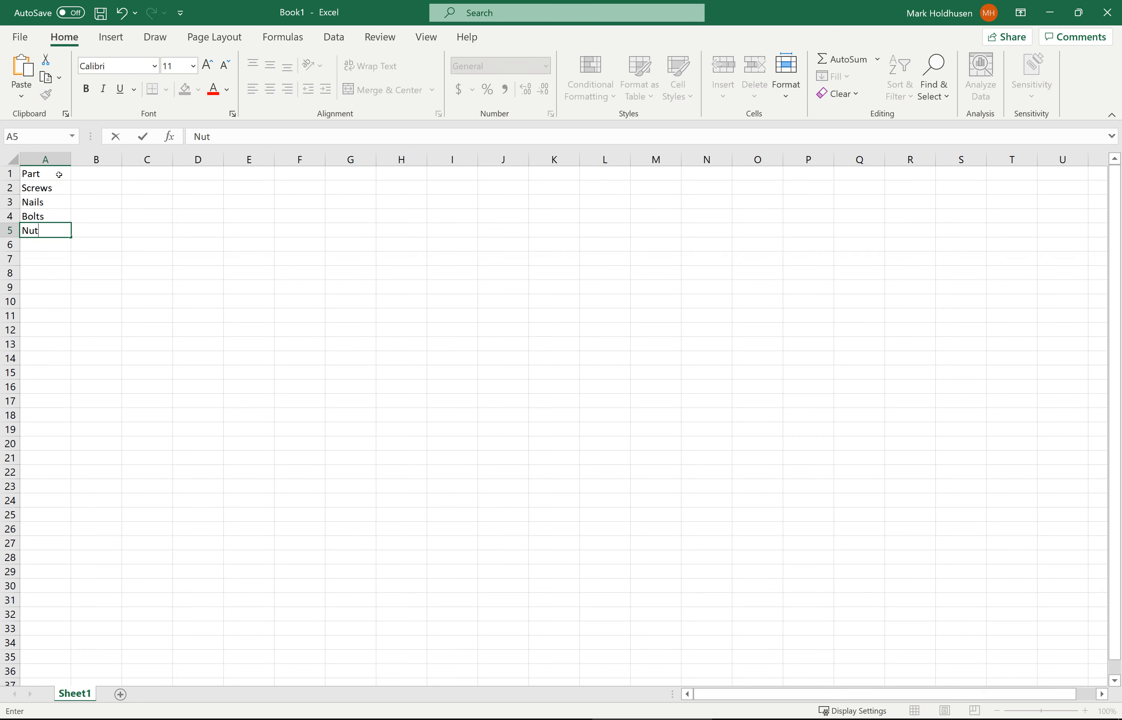
pyautogui.write('s')
pyautogui.press('Return')
pyautogui.write('Washer')
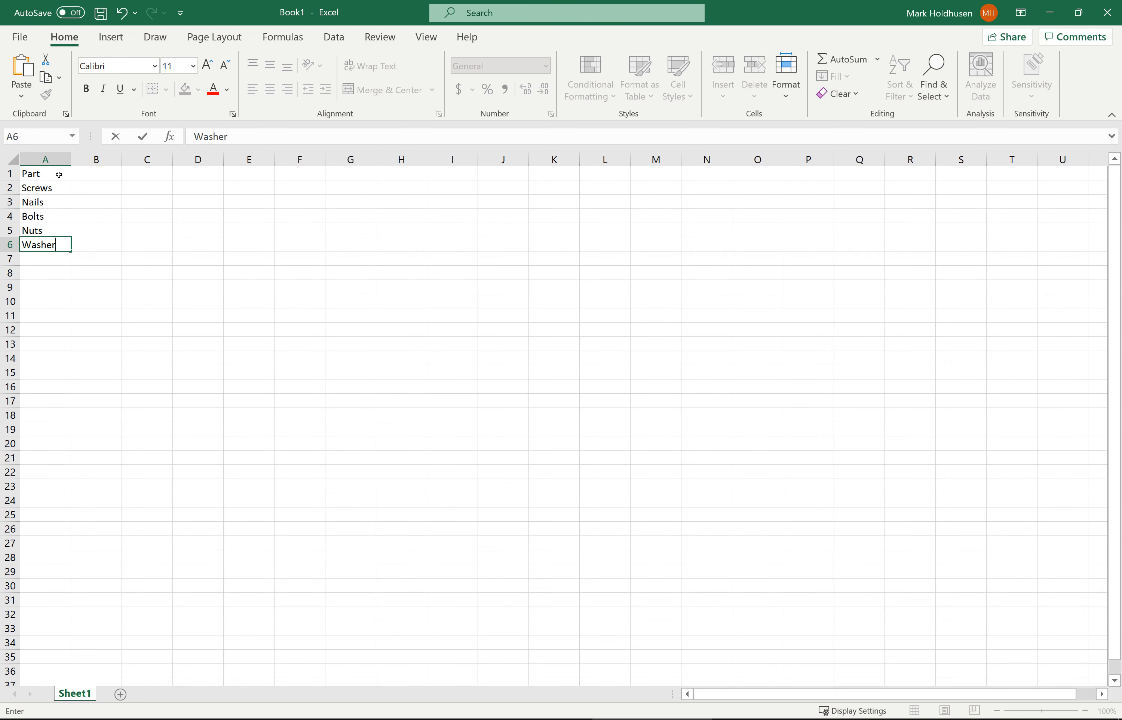
pyautogui.write('s')
pyautogui.press('Return')
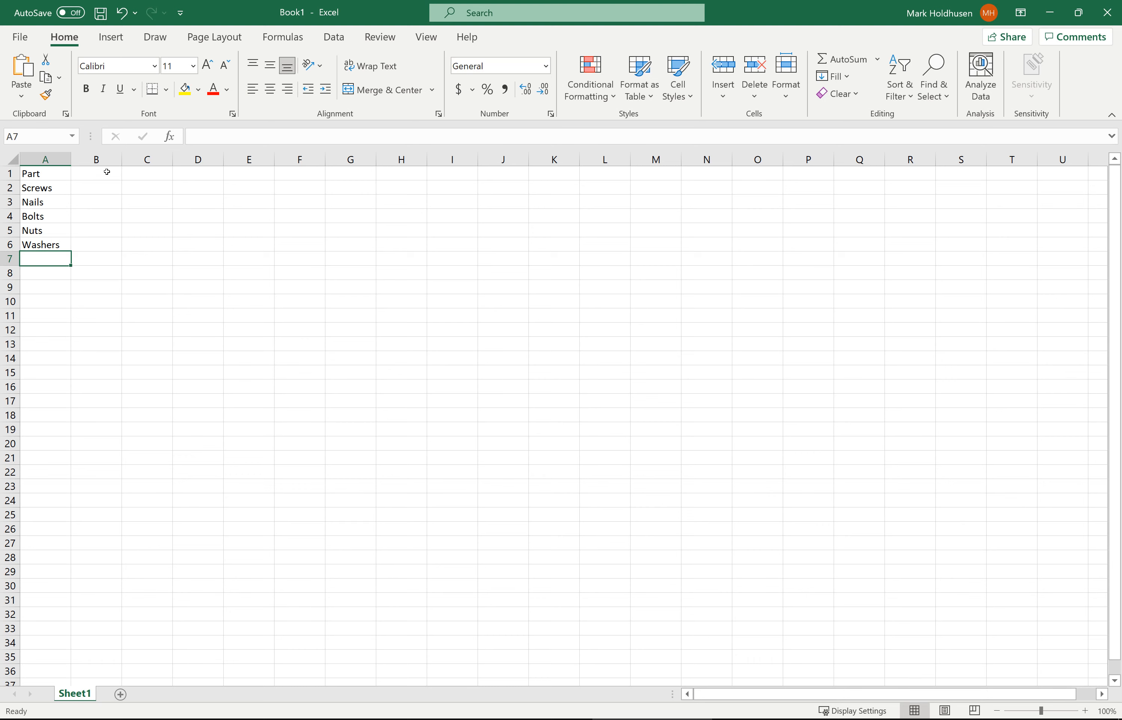
# Enter the header Quantity in cell B1
pyautogui.click(107, 172)
pyautogui.write('Qua')
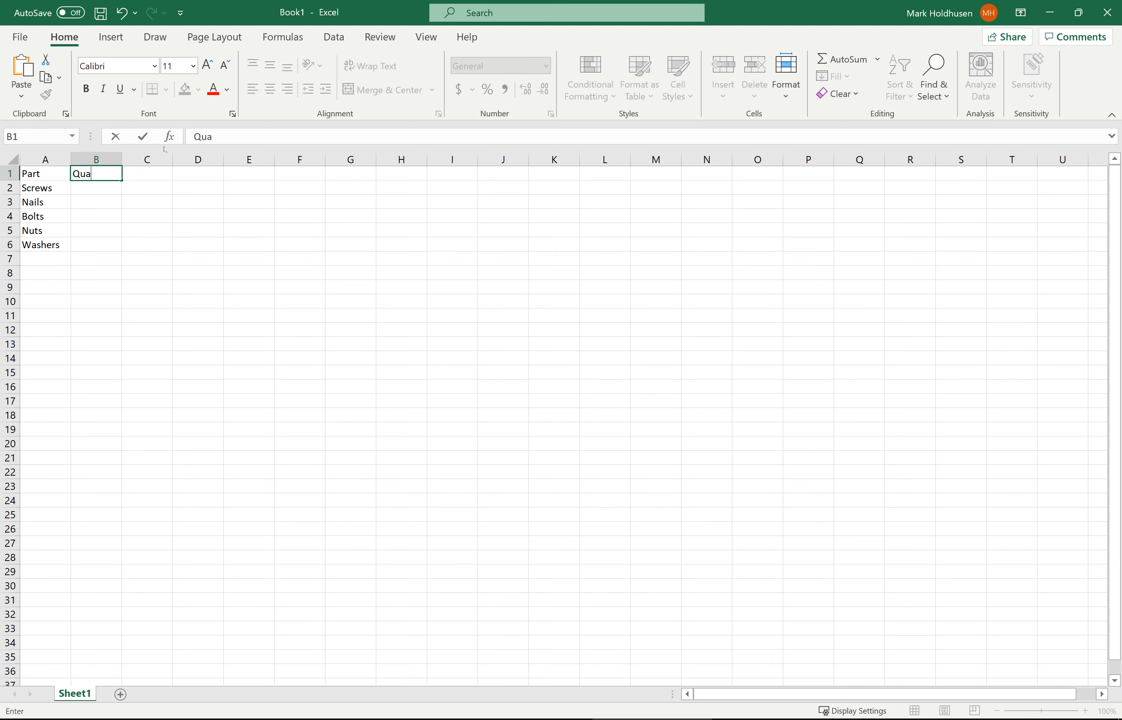
pyautogui.click(230, 136)
pyautogui.write('ntity')
pyautogui.press('Return')
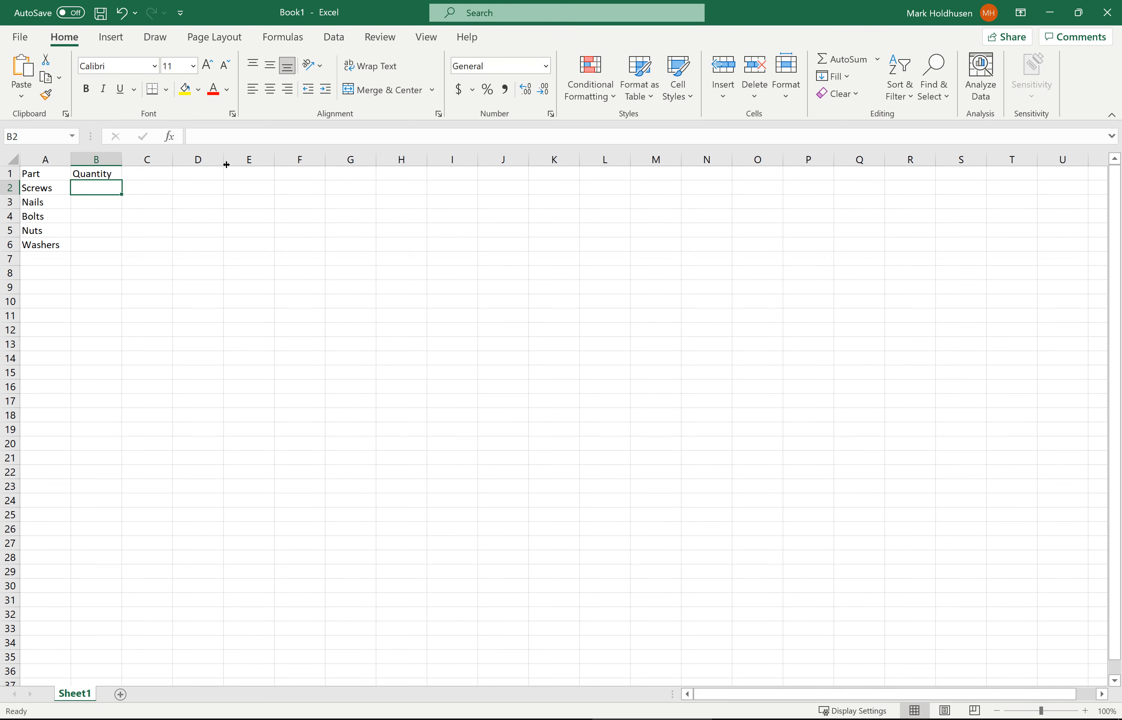
# Enter the quantities 282 for Screws and 892 for Nails in cells B2 and B3
pyautogui.write('2w3')
pyautogui.press('BackSpace')
pyautogui.press('BackSpace')
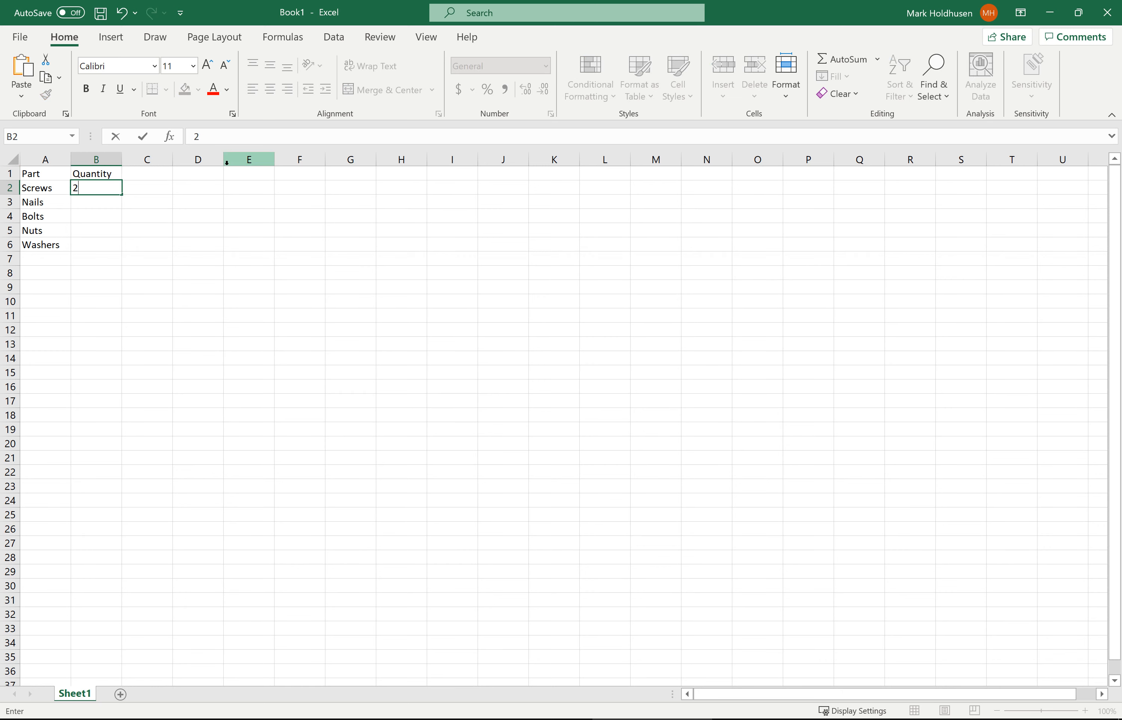
pyautogui.write('82')
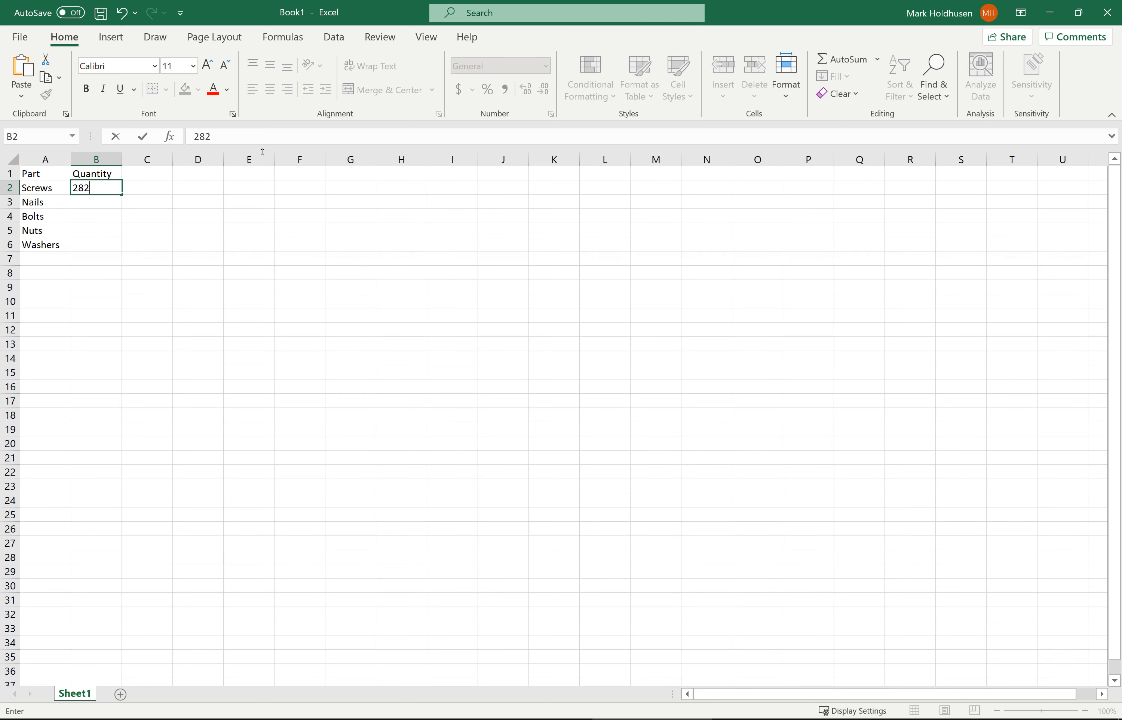
pyautogui.press('Return')
pyautogui.click(278, 135)
pyautogui.write('89265')
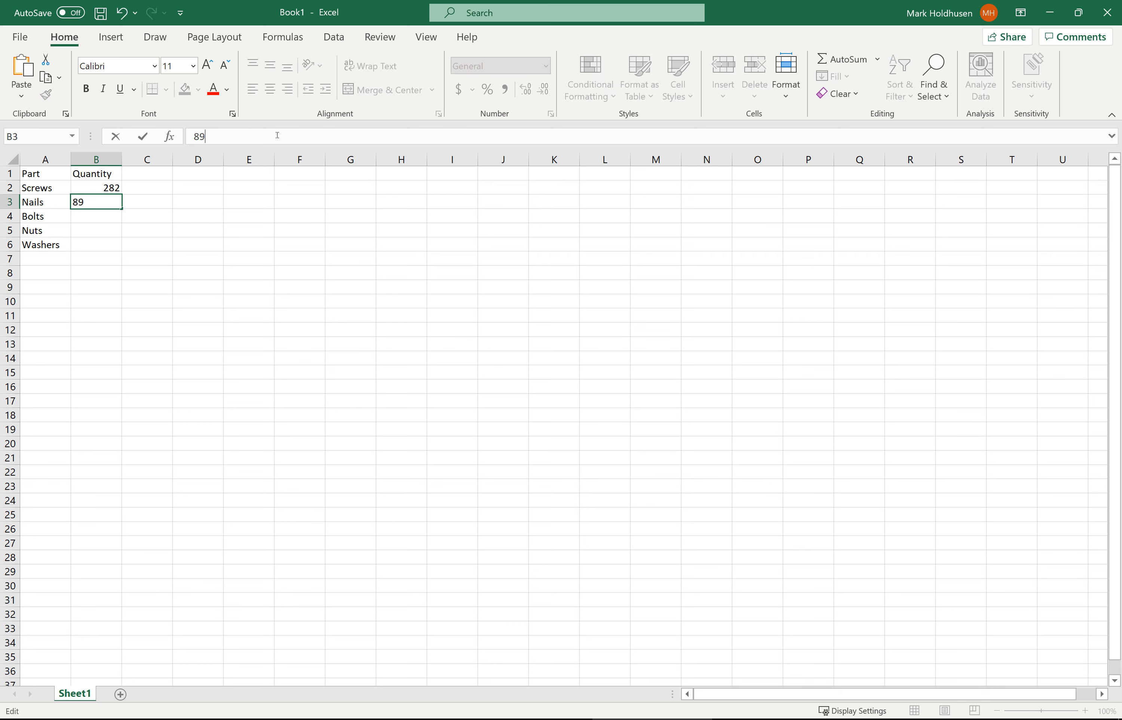
pyautogui.press('BackSpace')
pyautogui.press('BackSpace')
pyautogui.press('Return')
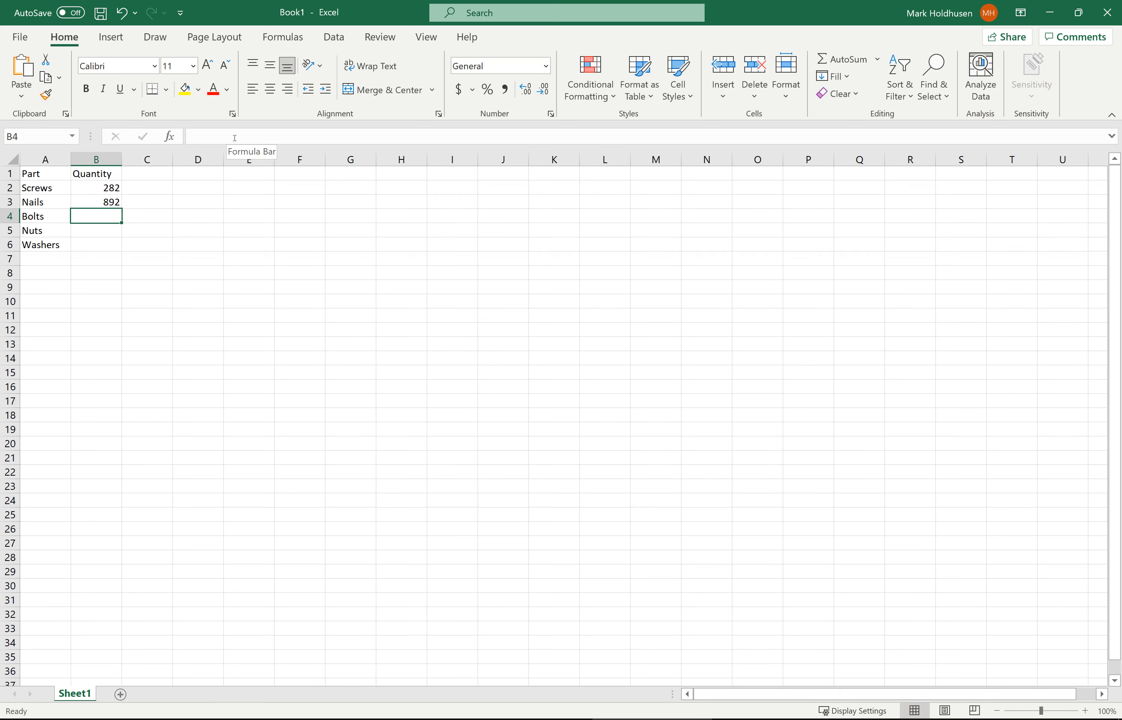
# Enter the quantities 547 for Bolts, 123 for Nuts and 924 for Washers in cells B4 to B6
pyautogui.write('5476')
pyautogui.press('BackSpace')
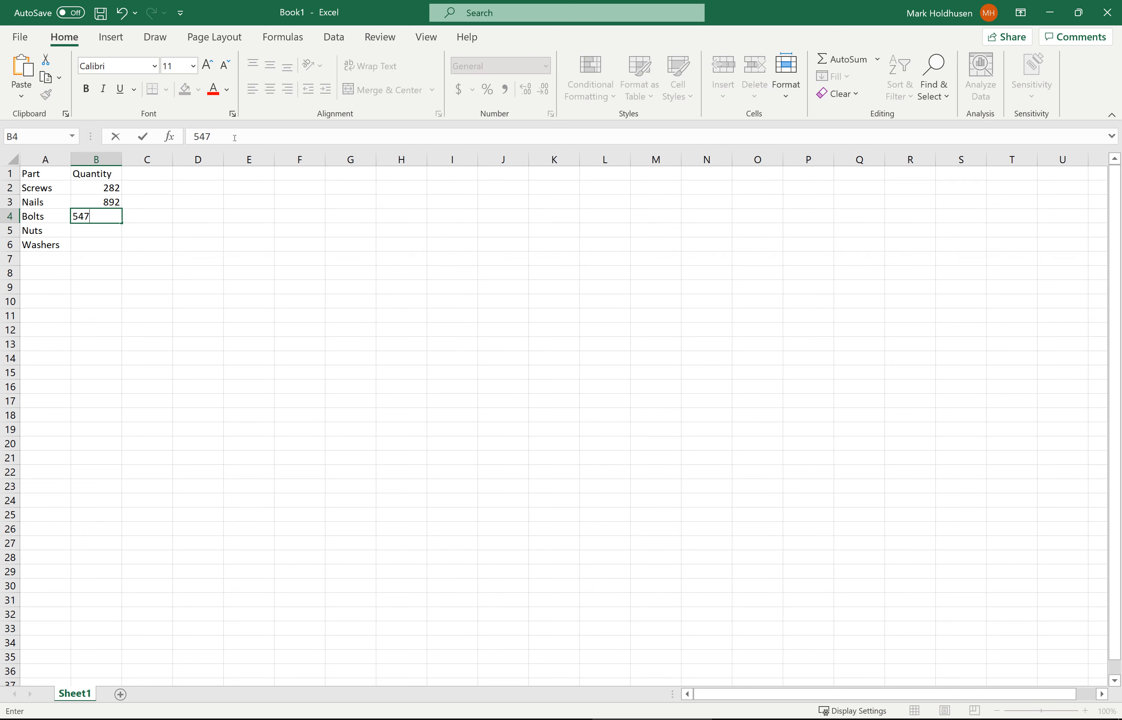
pyautogui.press('Return')
pyautogui.write('12')
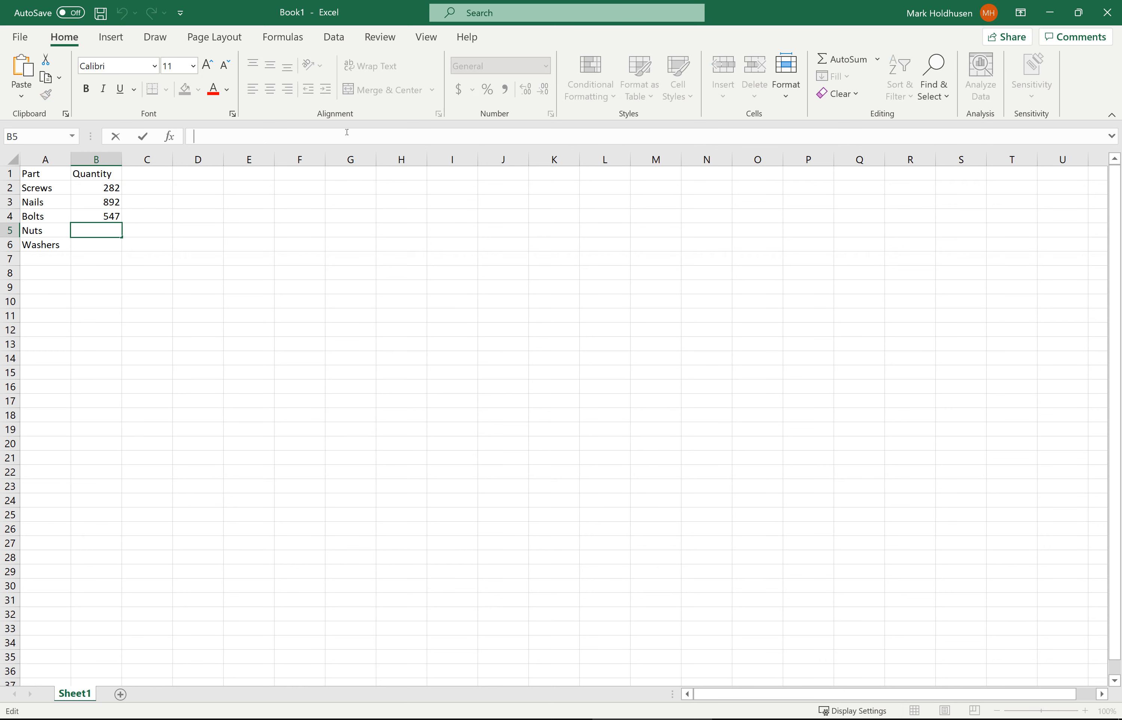
pyautogui.write('3')
pyautogui.press('Return')
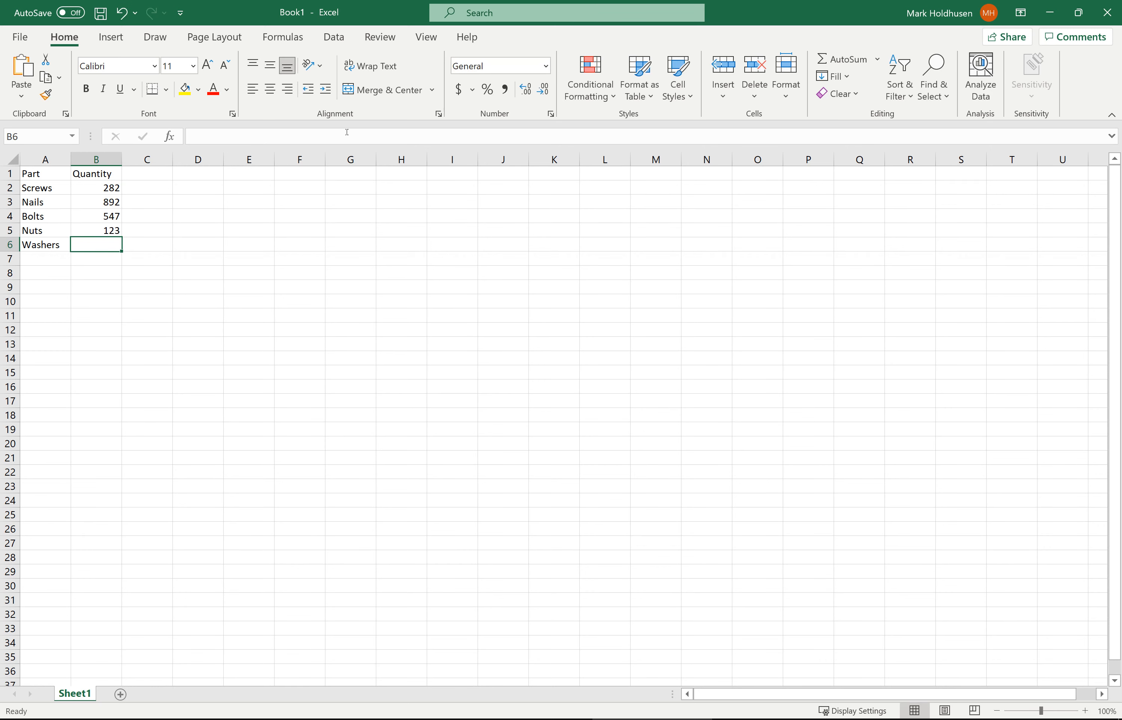
pyautogui.write('924')
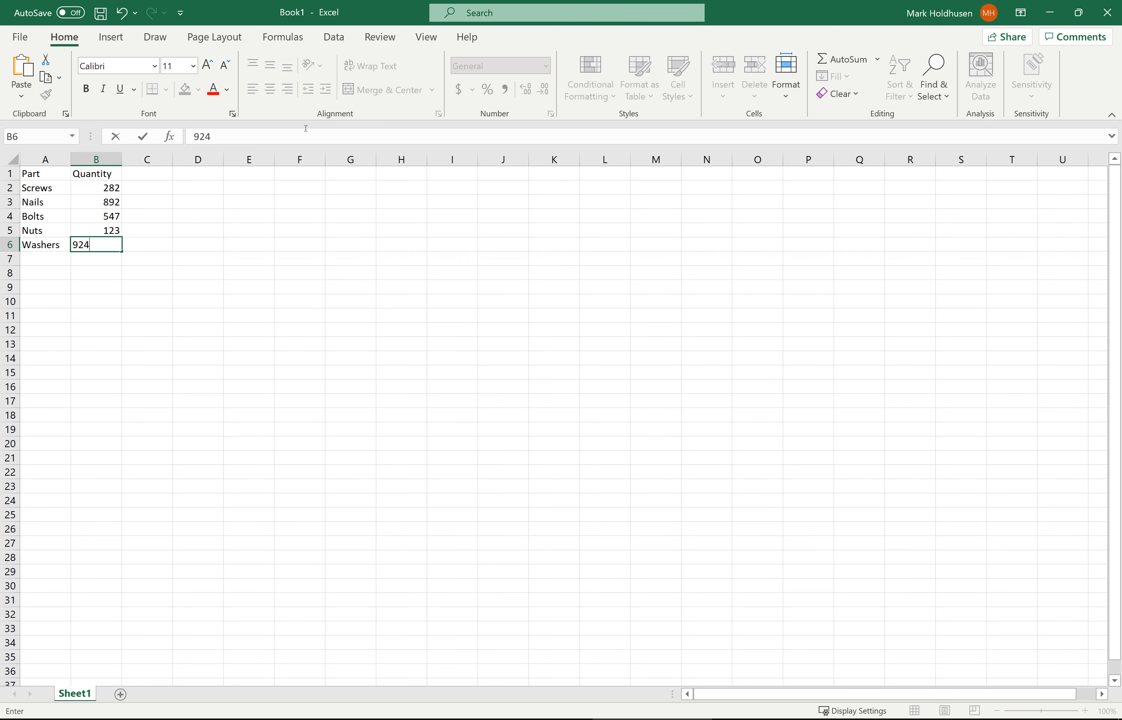
pyautogui.press('Return')
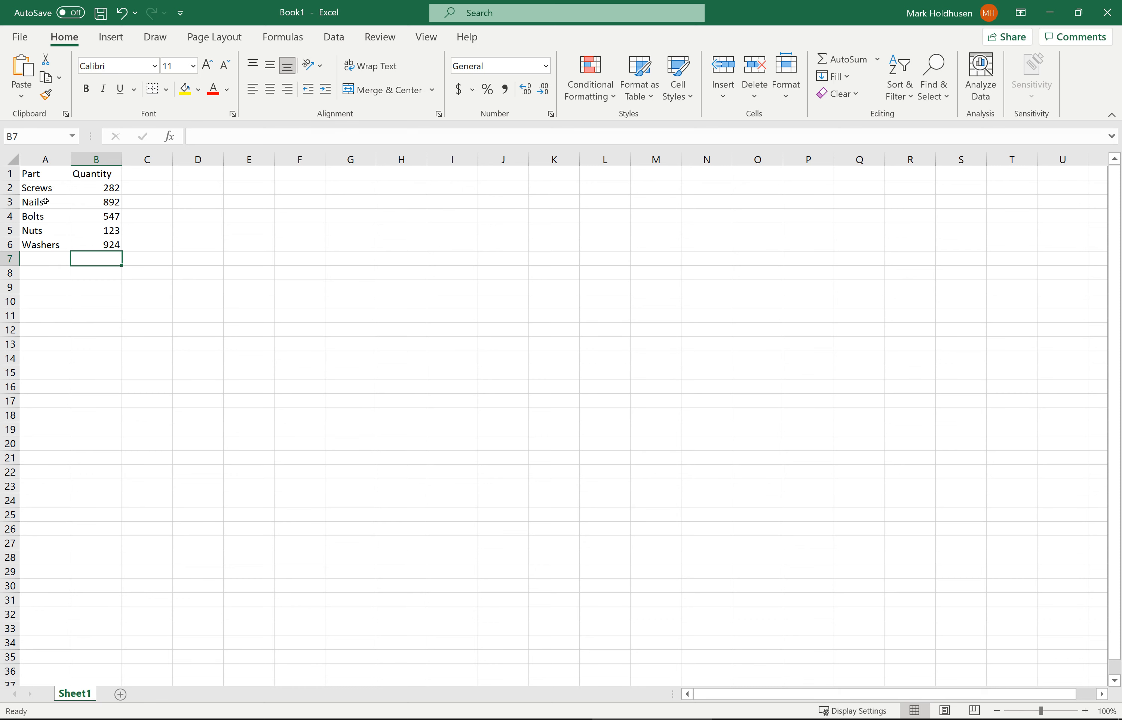
pyautogui.click(46, 216)
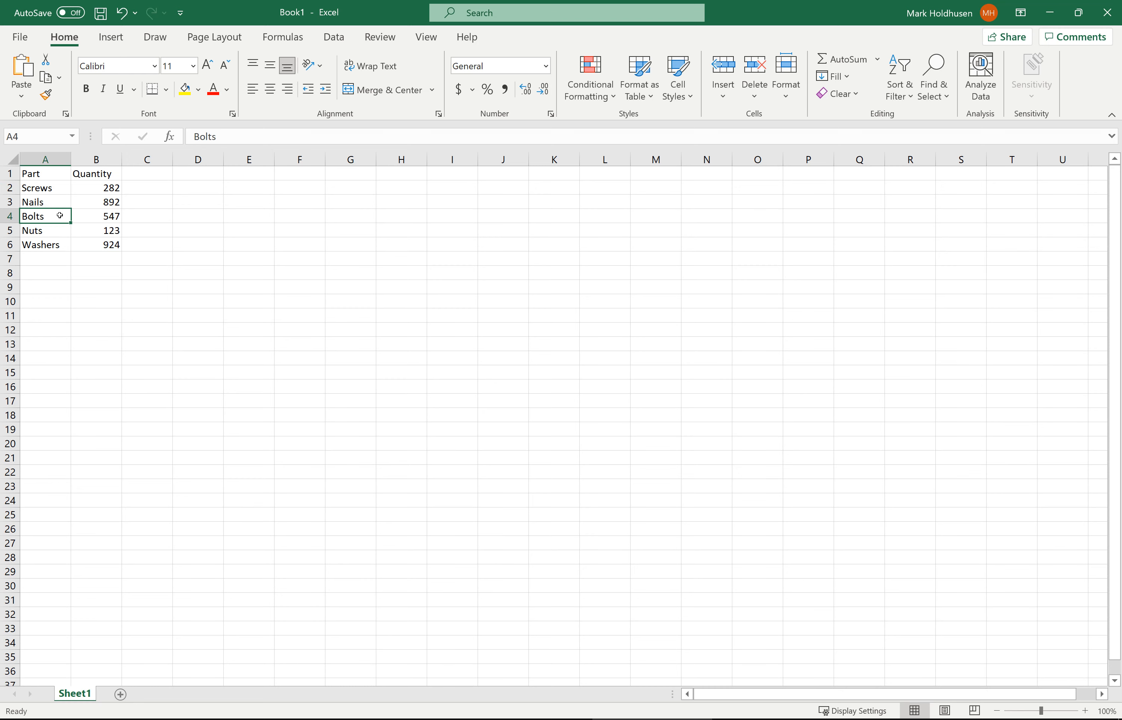
pyautogui.click(90, 216)
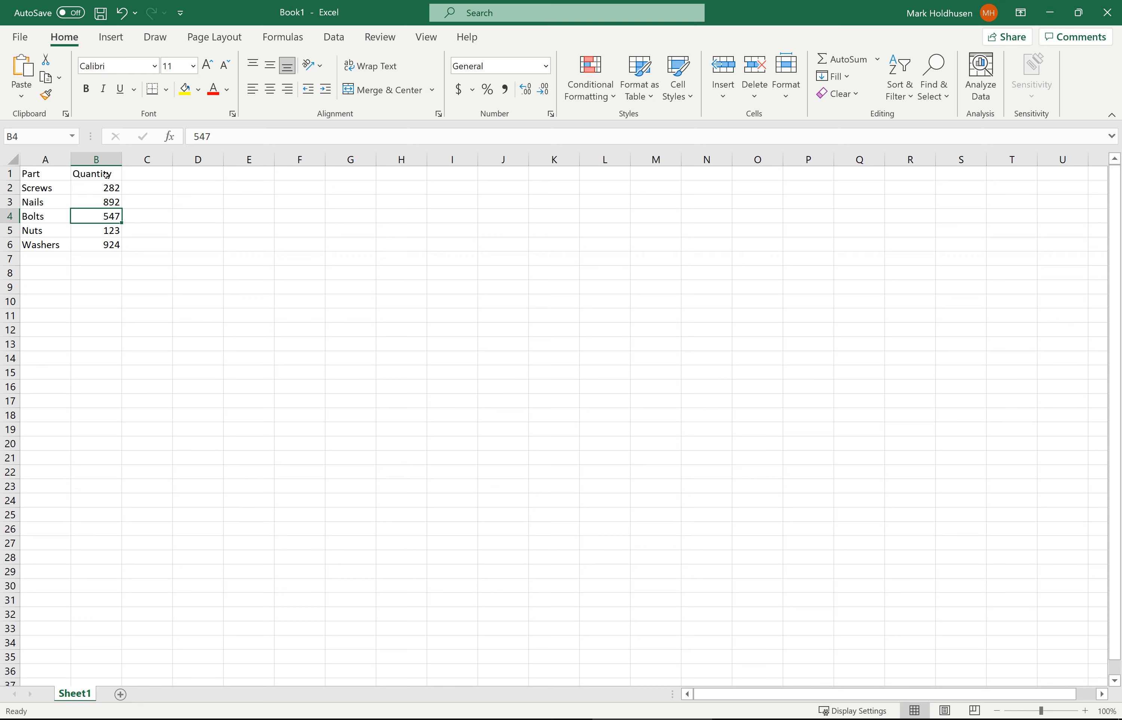
# Enter the header Unit Price in cell C1
pyautogui.click(155, 180)
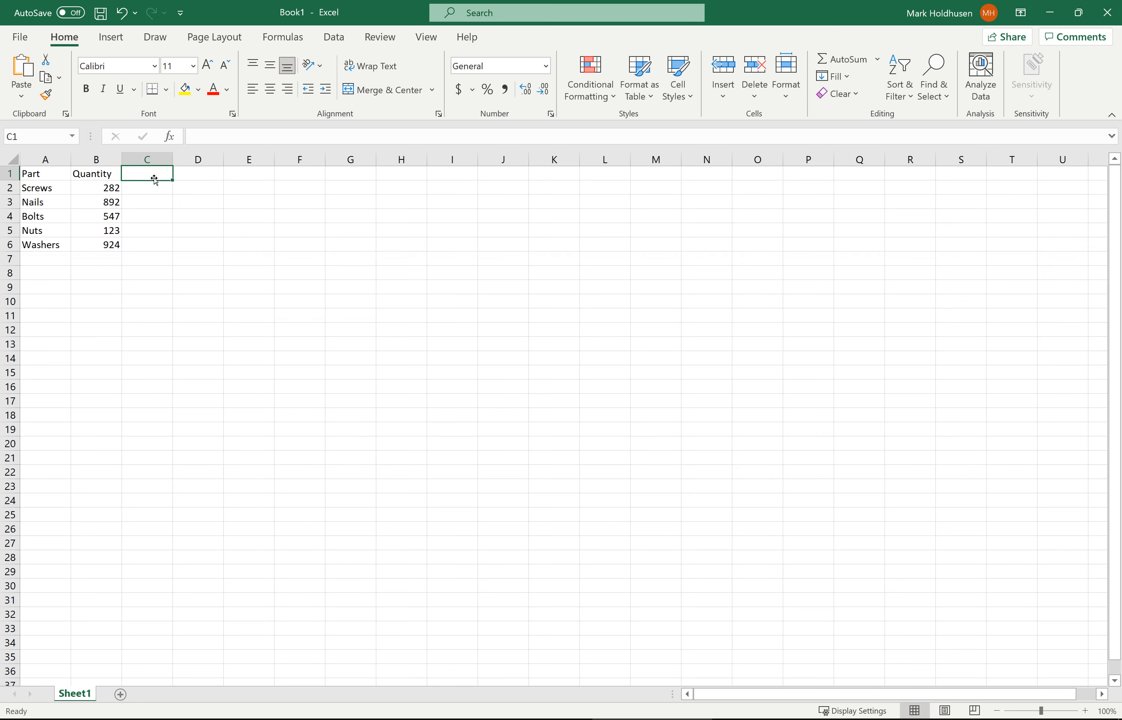
pyautogui.write('Unit')
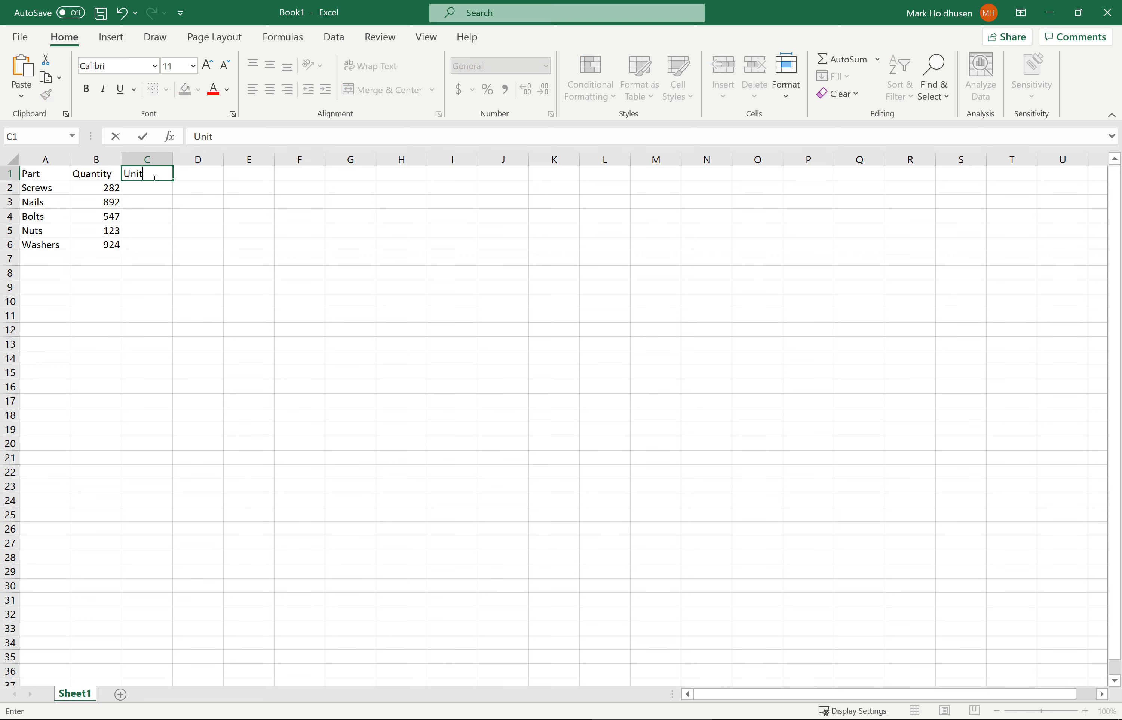
pyautogui.write(' Price')
pyautogui.press('Return')
# Fill cells C2 to C6 with the unit prices .04, .03, .06, .03 and .02
pyautogui.write('.04')
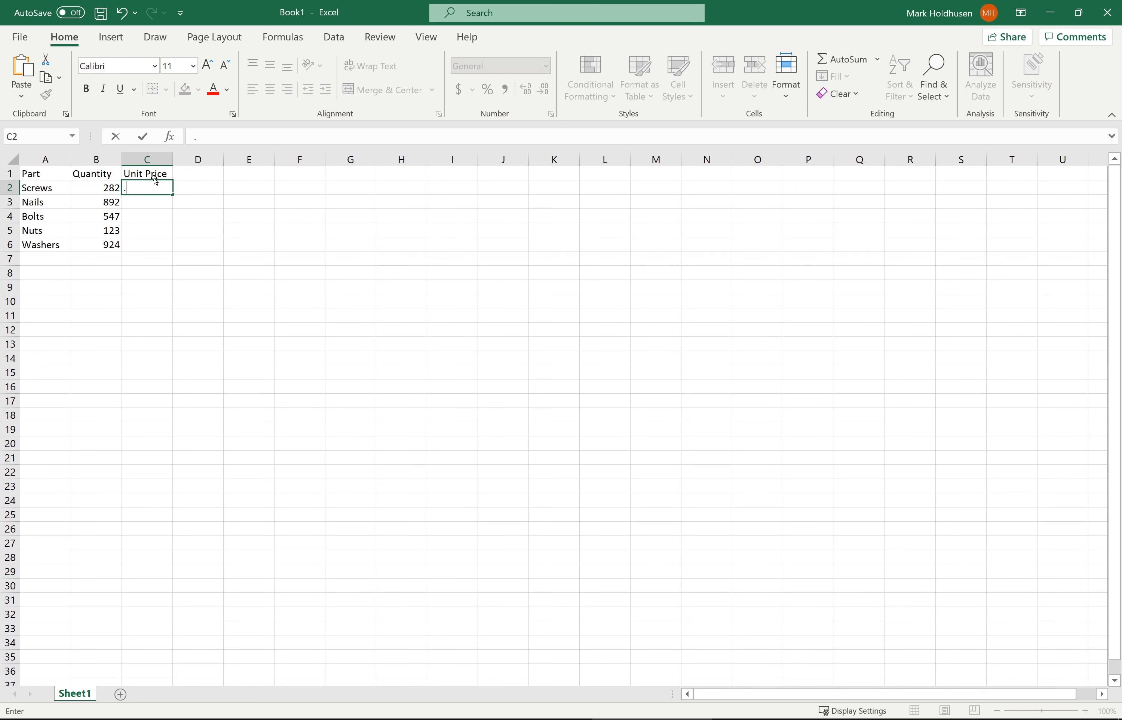
pyautogui.press('Return')
pyautogui.write('.03')
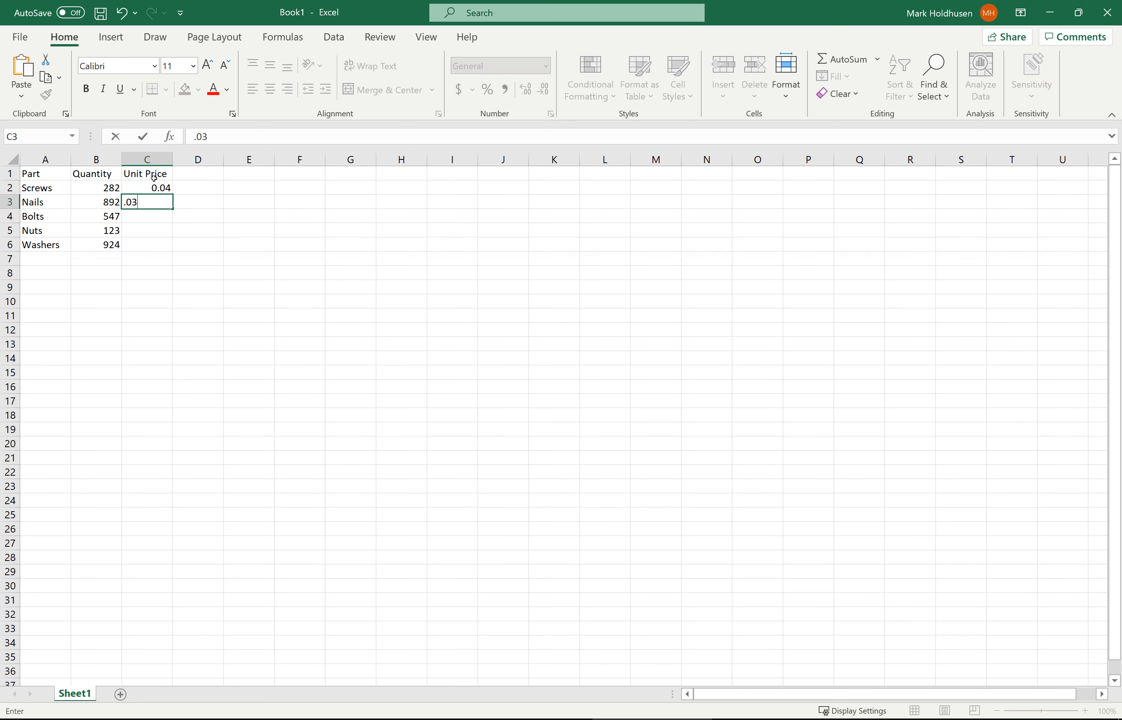
pyautogui.press('Return')
pyautogui.write('.0')
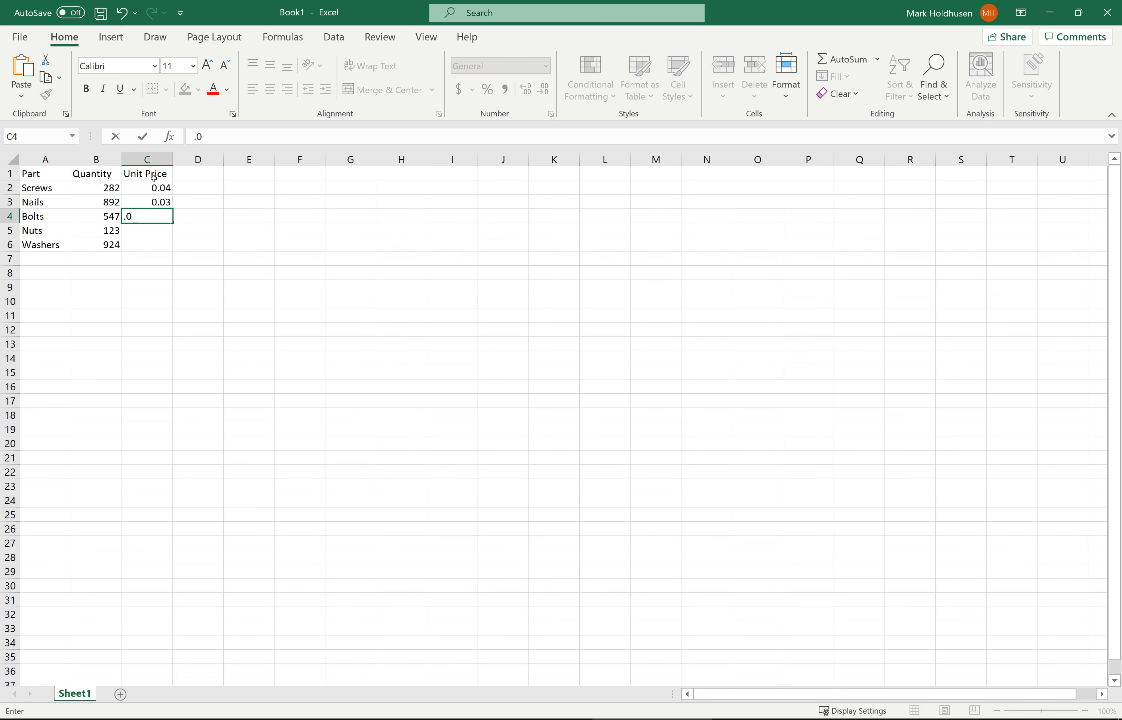
pyautogui.write('6')
pyautogui.press('Return')
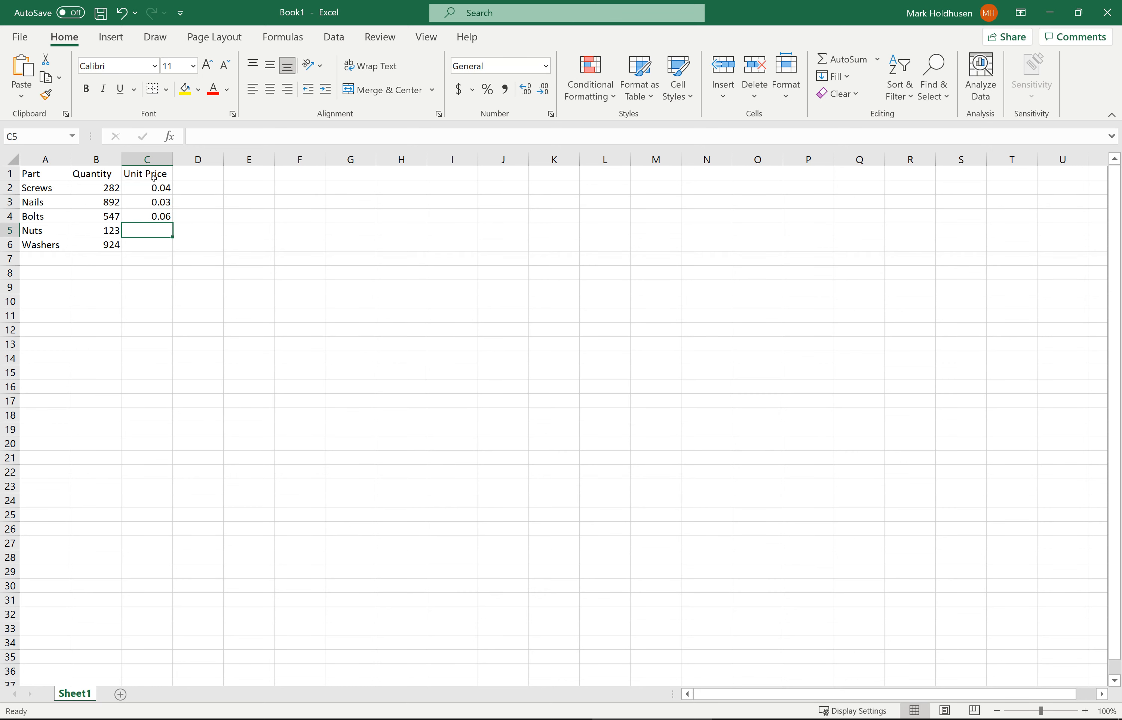
pyautogui.write('.03')
pyautogui.press('Return')
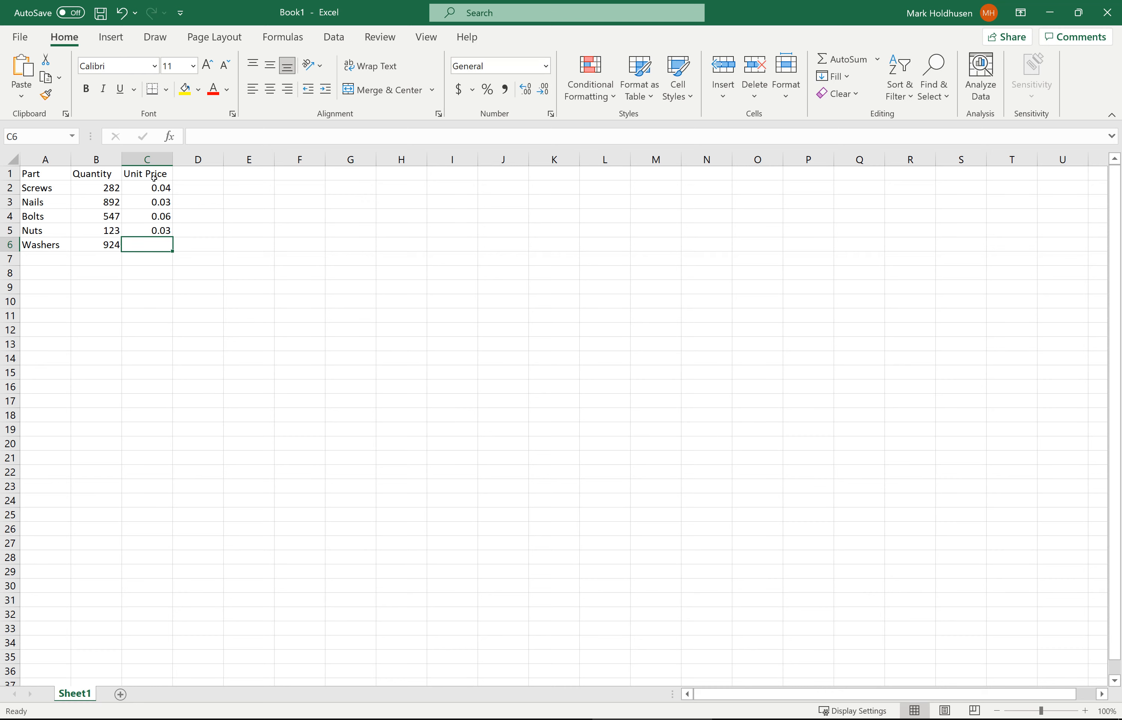
pyautogui.write('.02')
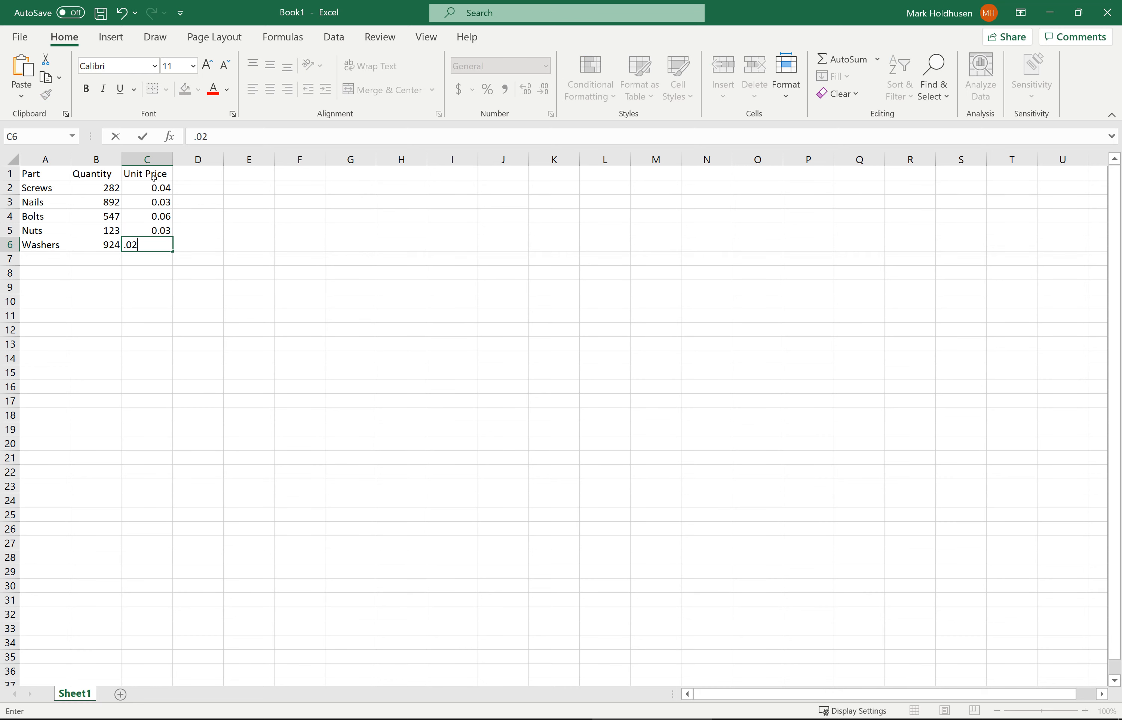
pyautogui.press('Return')
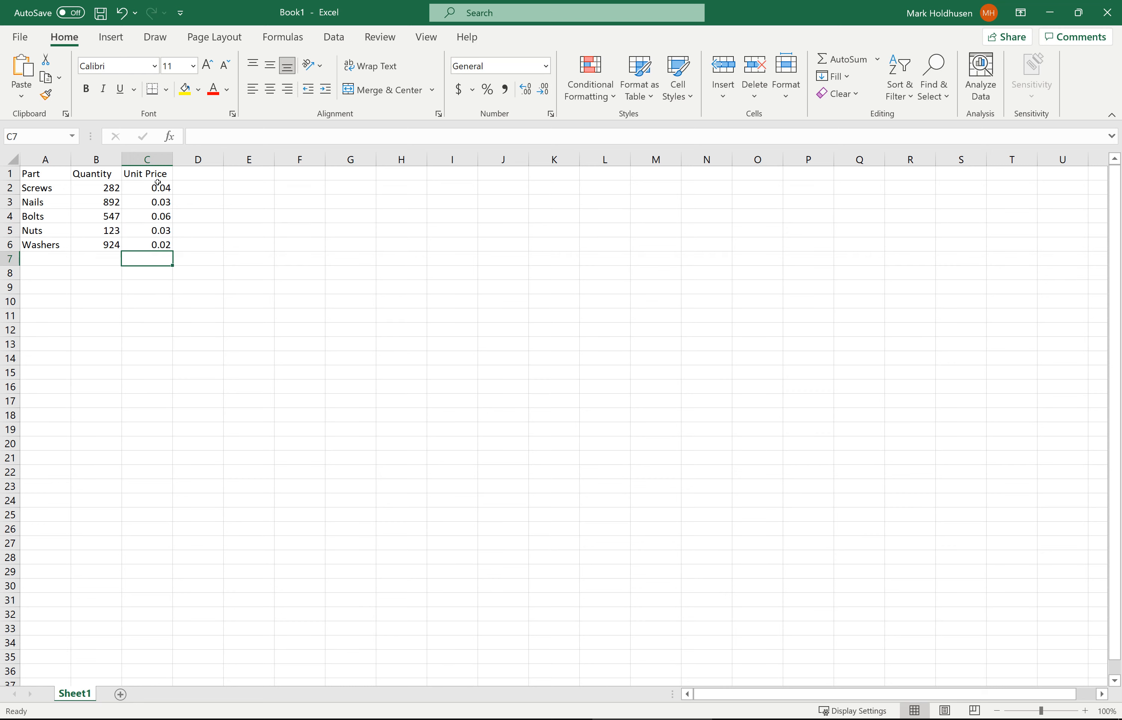
# Center the contents of the parts table in cells A1 to C6 after trying left and right alignment
pyautogui.moveTo(163, 245); pyautogui.dragTo(55, 174)
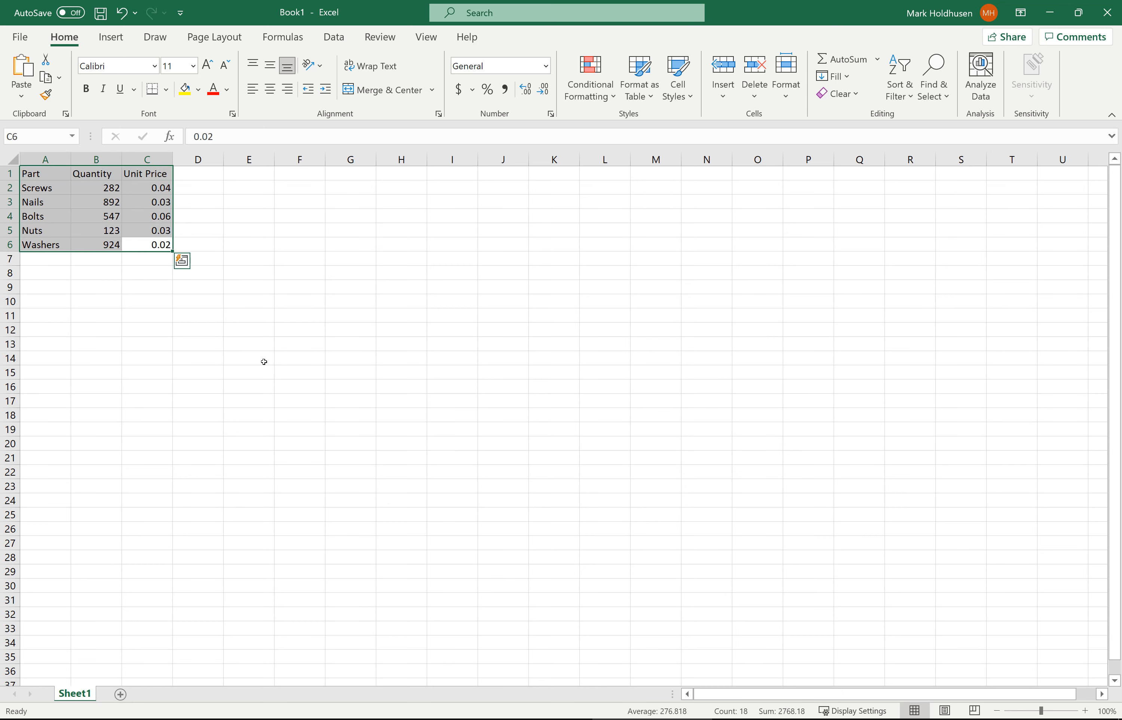
pyautogui.click(270, 93)
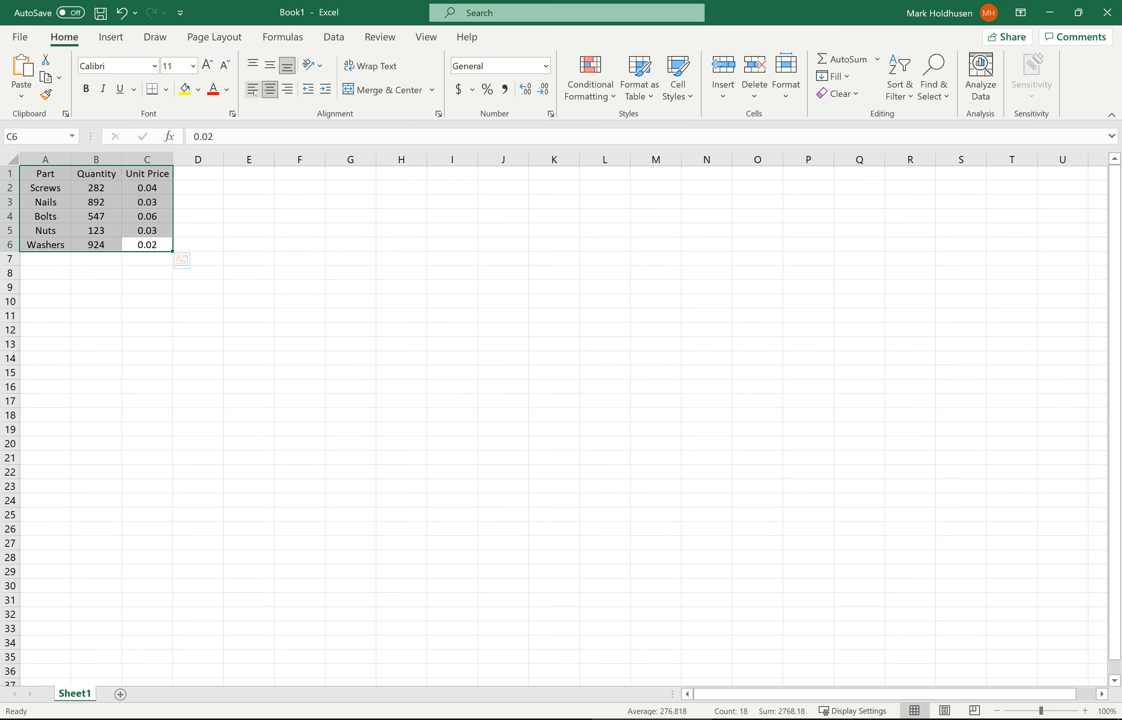
pyautogui.click(253, 89)
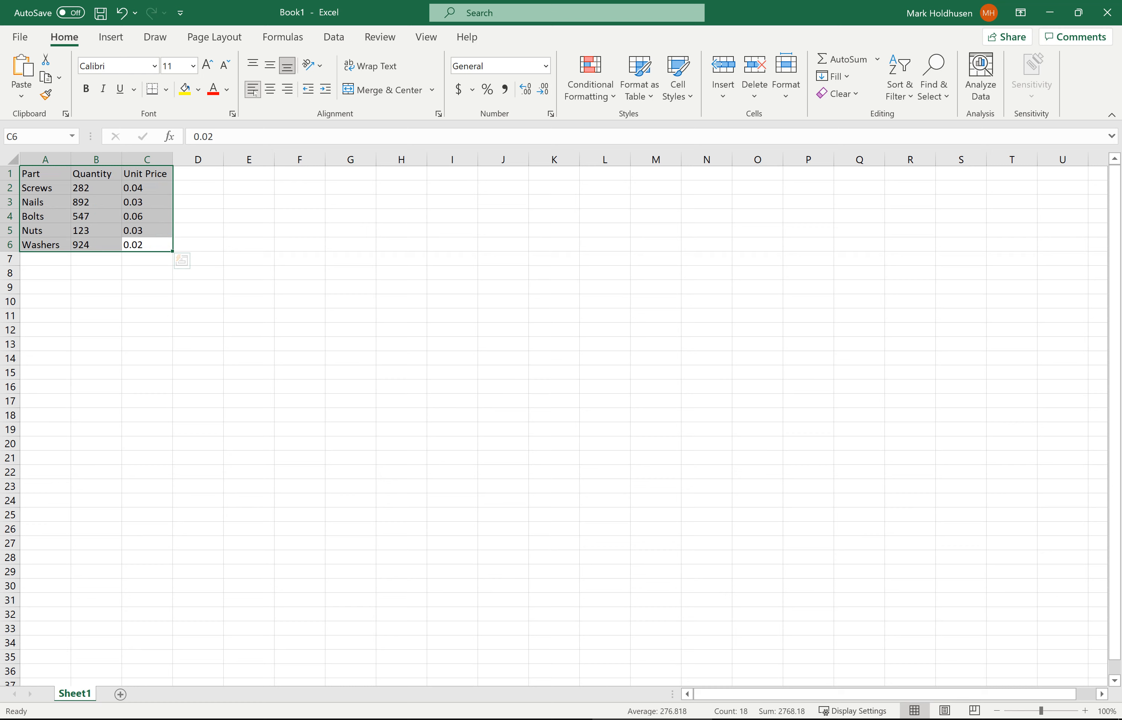
pyautogui.click(288, 89)
pyautogui.click(271, 92)
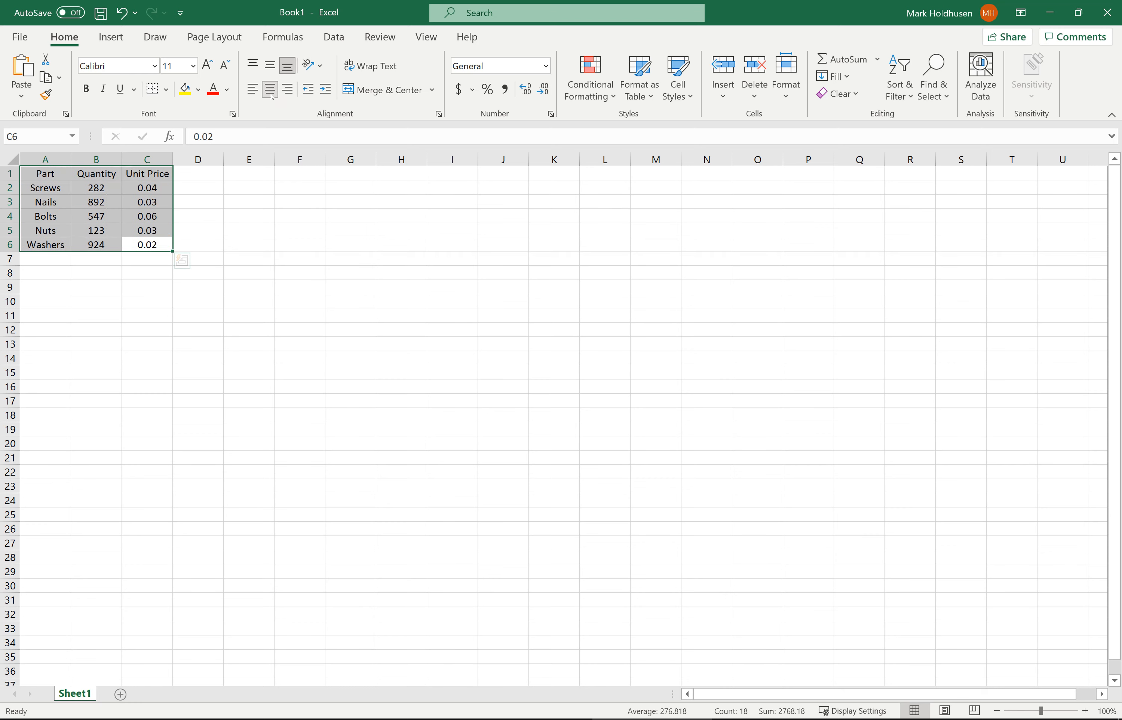
pyautogui.click(244, 217)
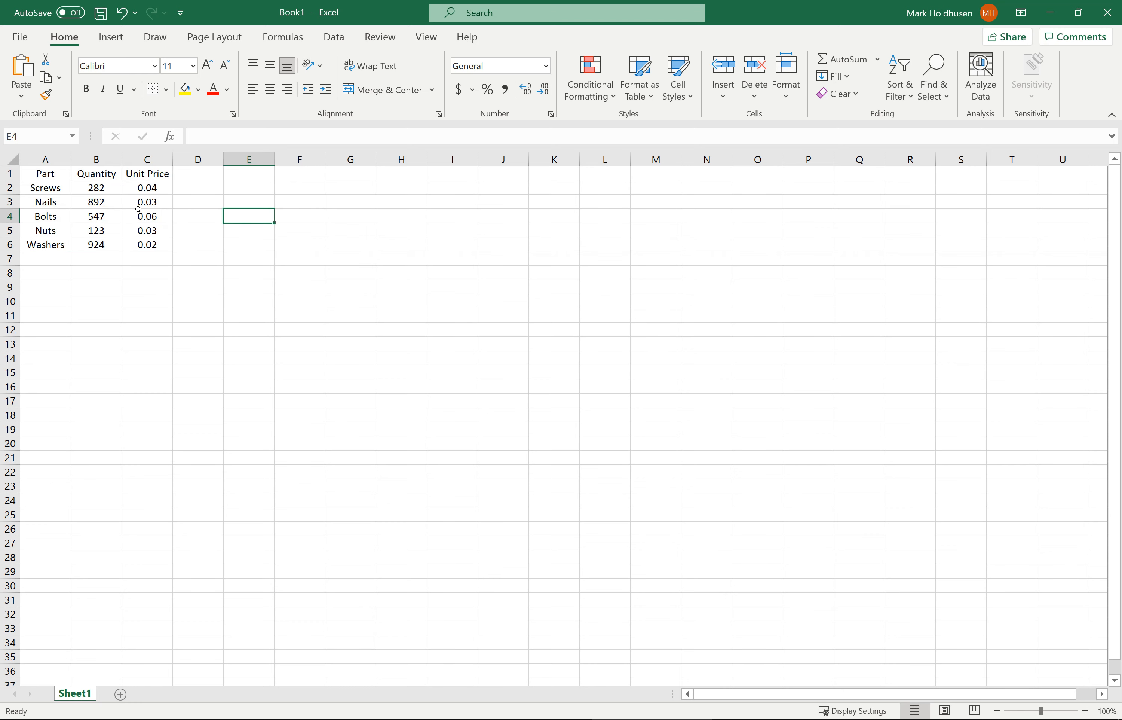
# Try left and right alignment on the Nails unit price in cell C3 and return it to centered
pyautogui.click(163, 203)
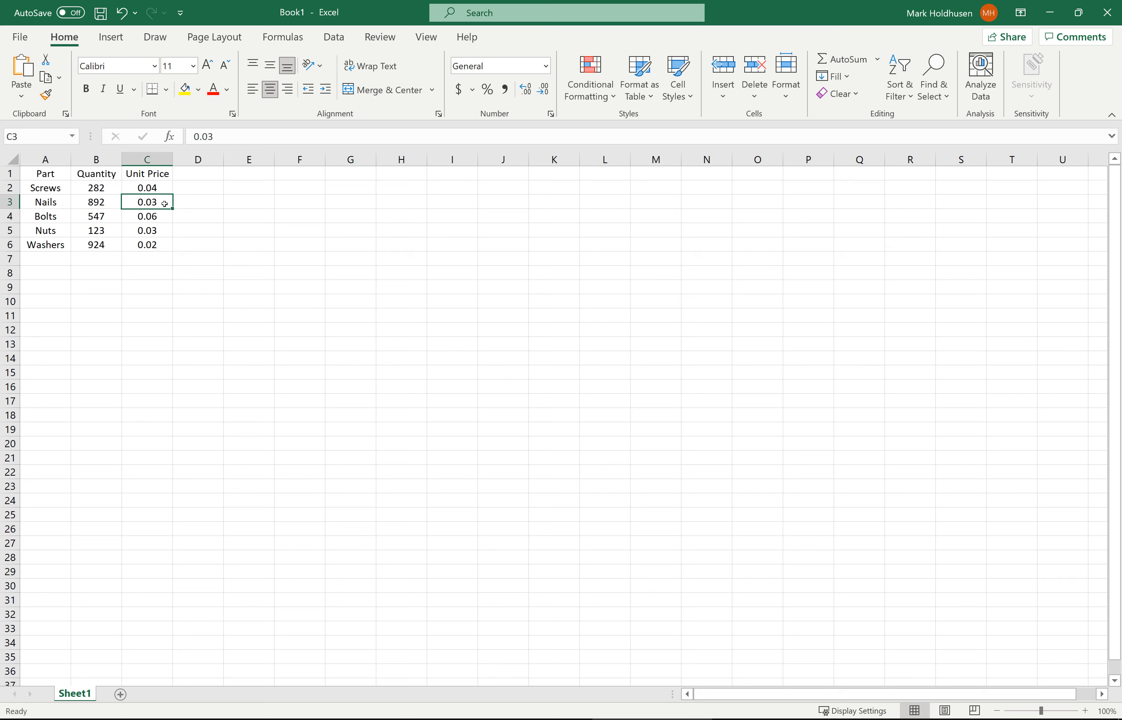
pyautogui.click(256, 93)
pyautogui.click(288, 89)
pyautogui.click(270, 89)
# Center the contents of every cell in the sheet after trying right alignment
pyautogui.click(13, 159)
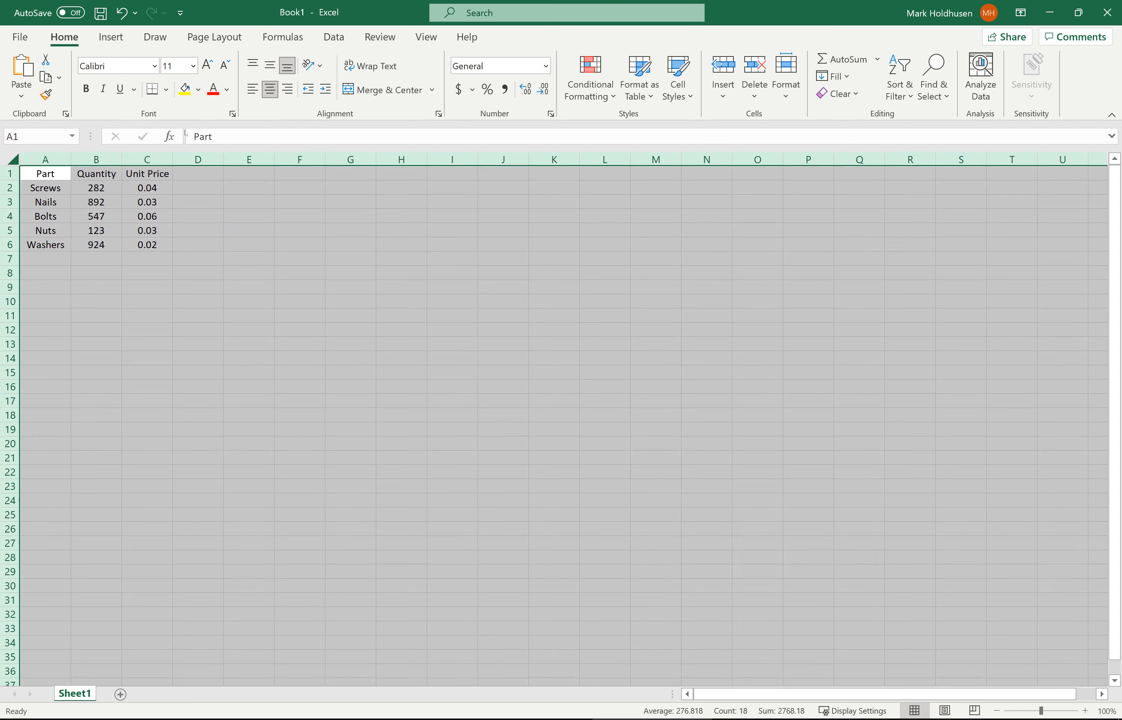
pyautogui.click(289, 91)
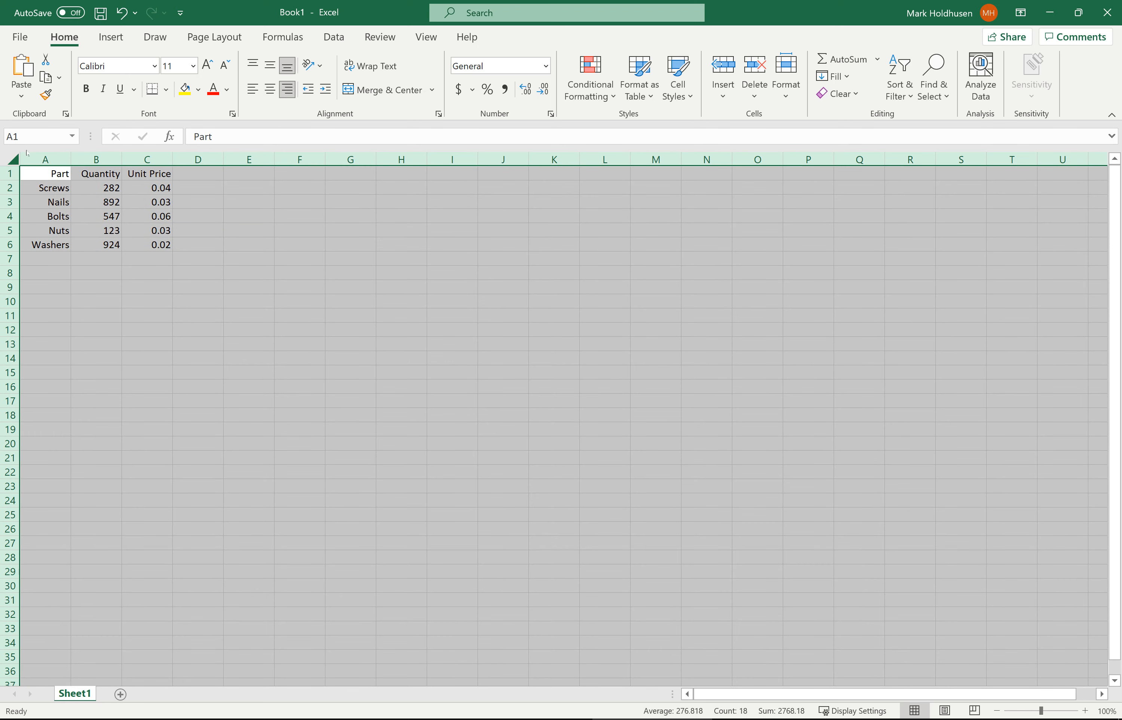
pyautogui.click(270, 89)
pyautogui.click(289, 285)
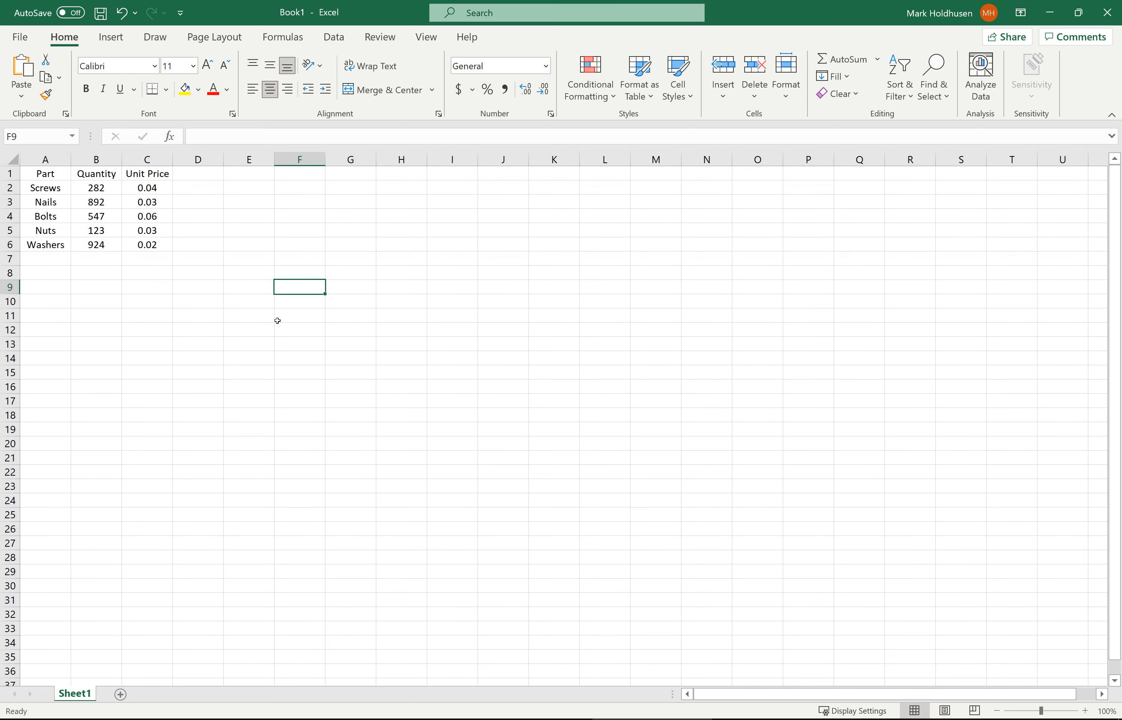
# Widen columns A, B and C freehand
pyautogui.click(70, 160)
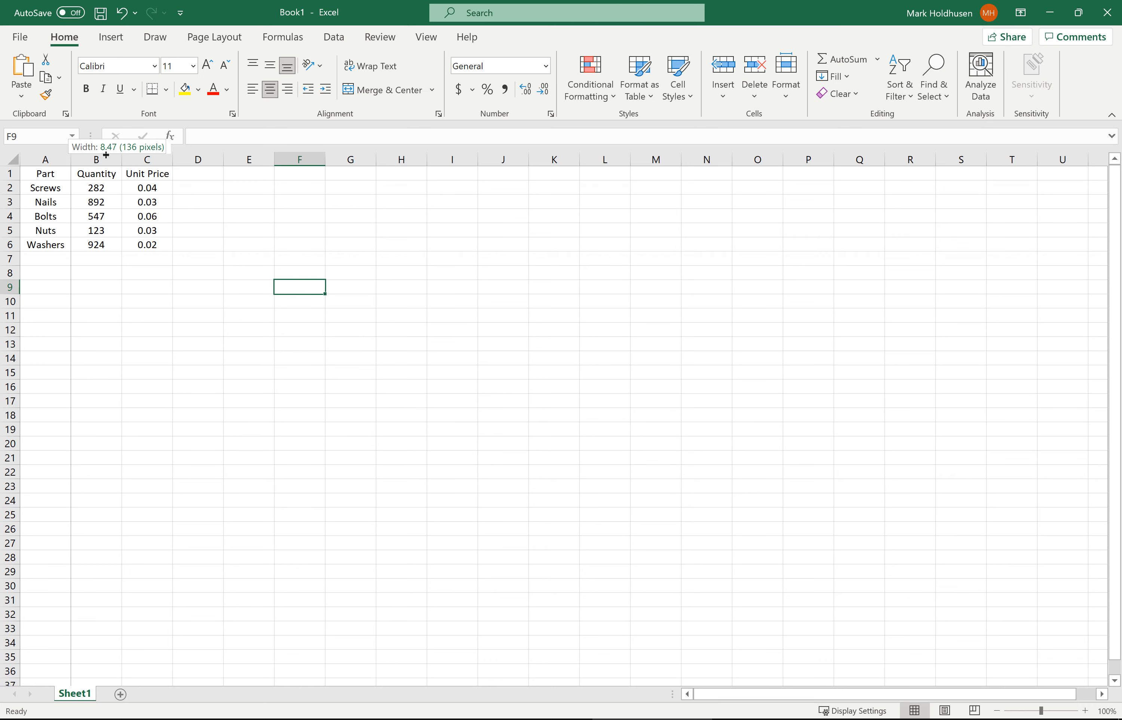
pyautogui.moveTo(116, 154); pyautogui.dragTo(304, 163)
pyautogui.moveTo(193, 160); pyautogui.dragTo(174, 160)
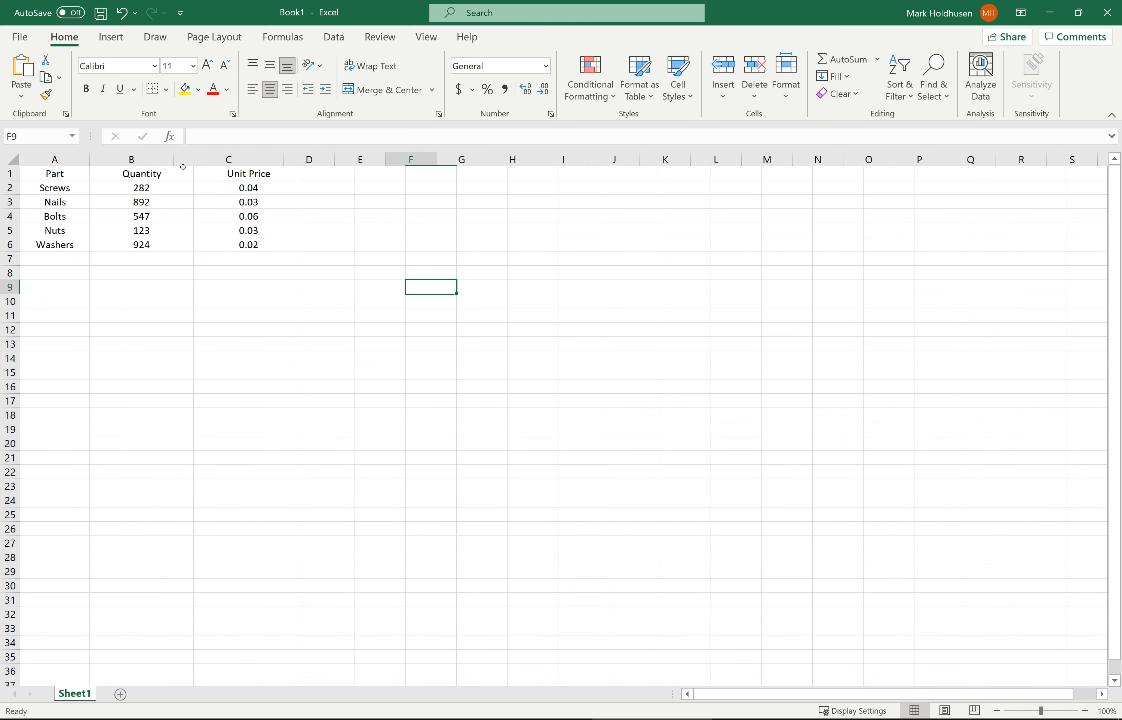
# Select the whole parts table and AutoFit its column widths
pyautogui.click(260, 241)
pyautogui.hotkey('ctrl', 'a')
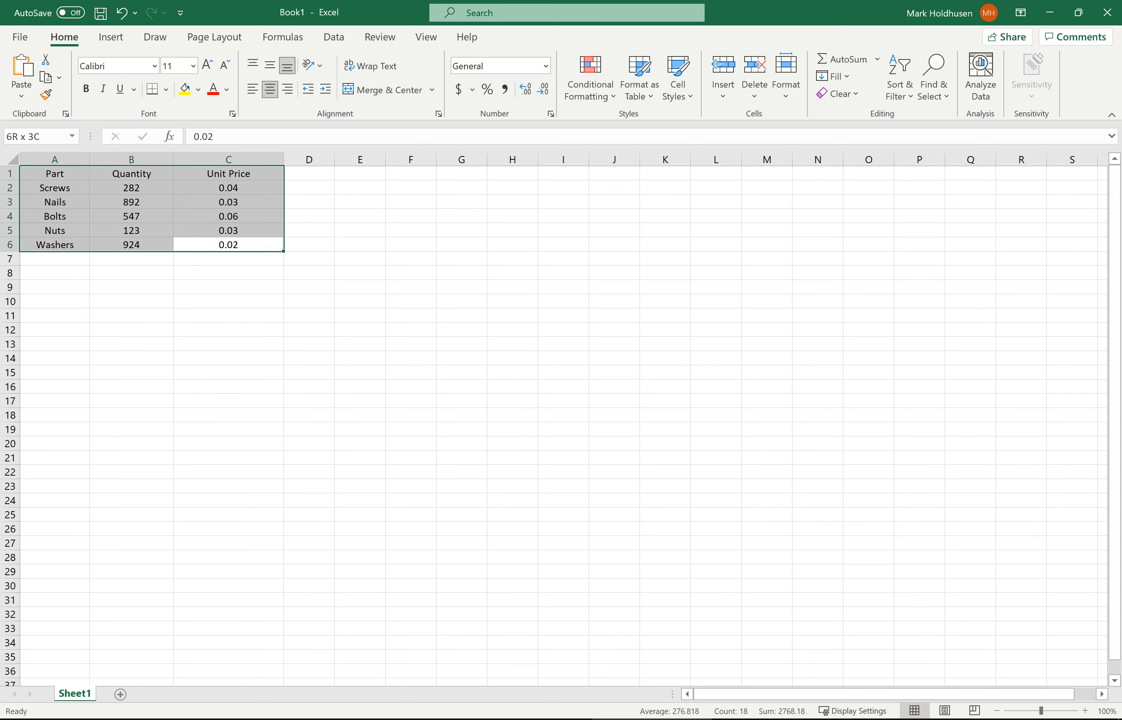
pyautogui.click(786, 78)
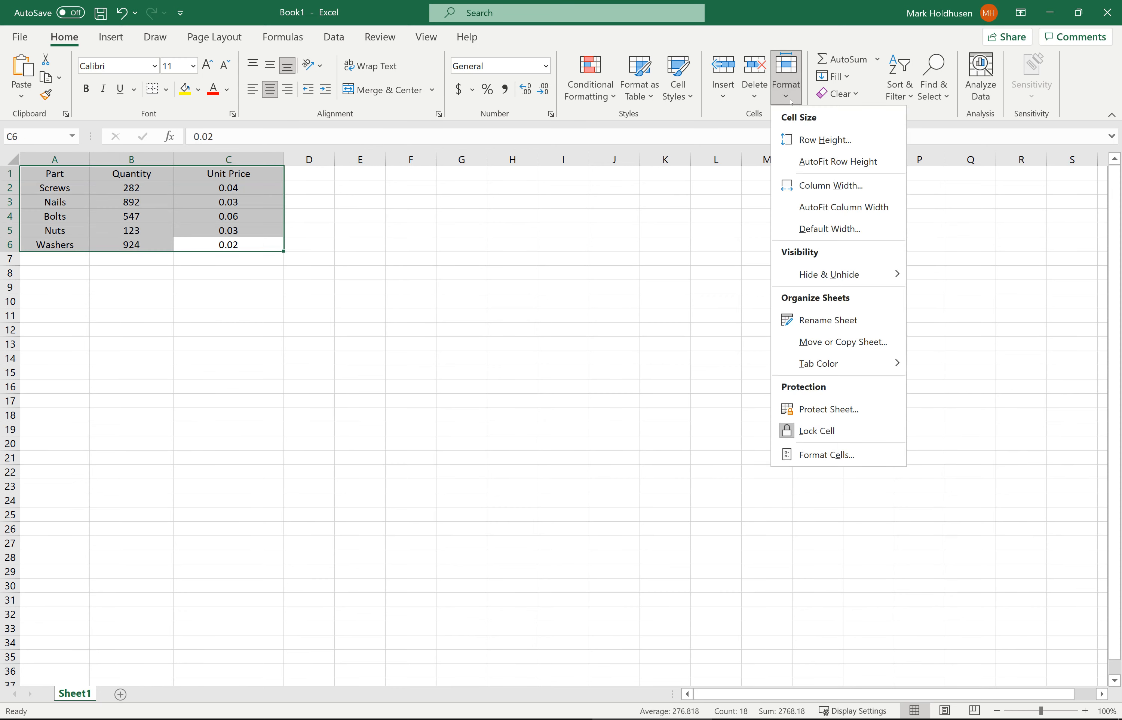
pyautogui.click(832, 207)
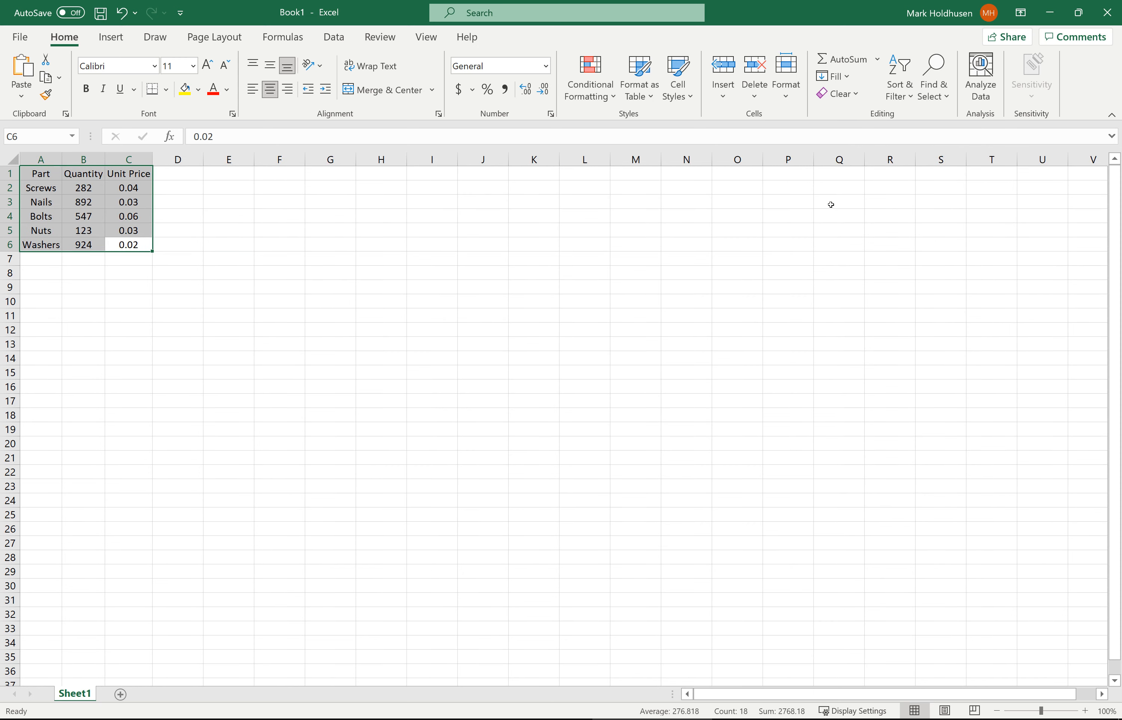
# Set the width of columns A to C to 50
pyautogui.click(786, 78)
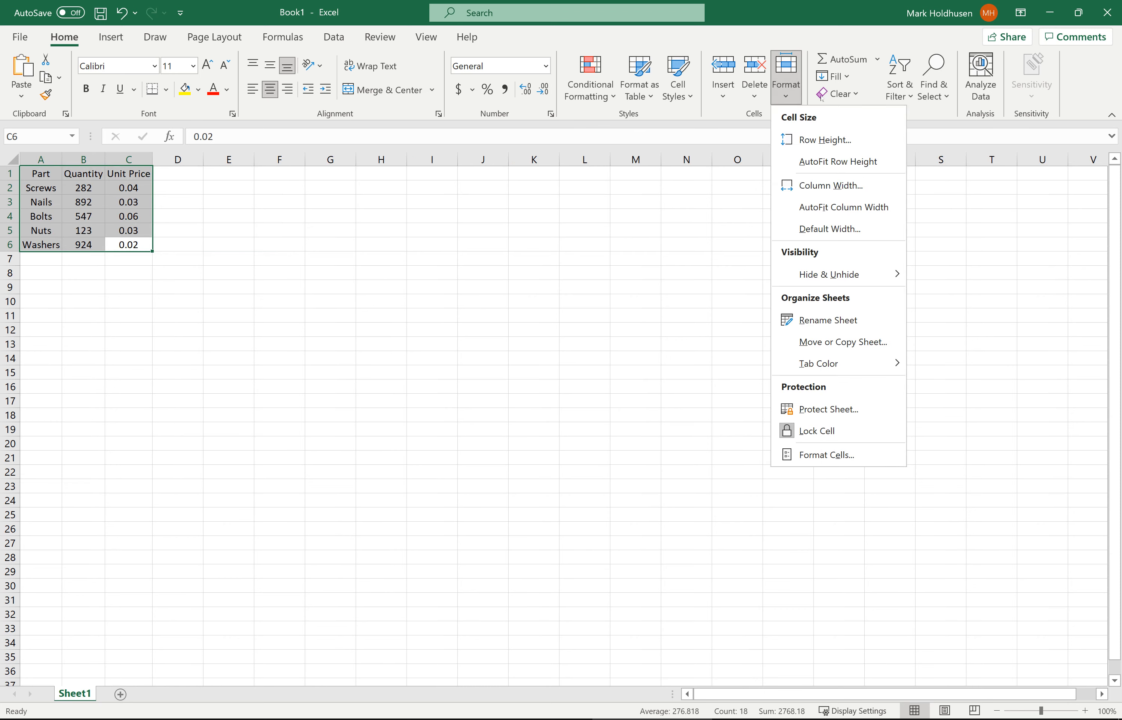
pyautogui.click(870, 186)
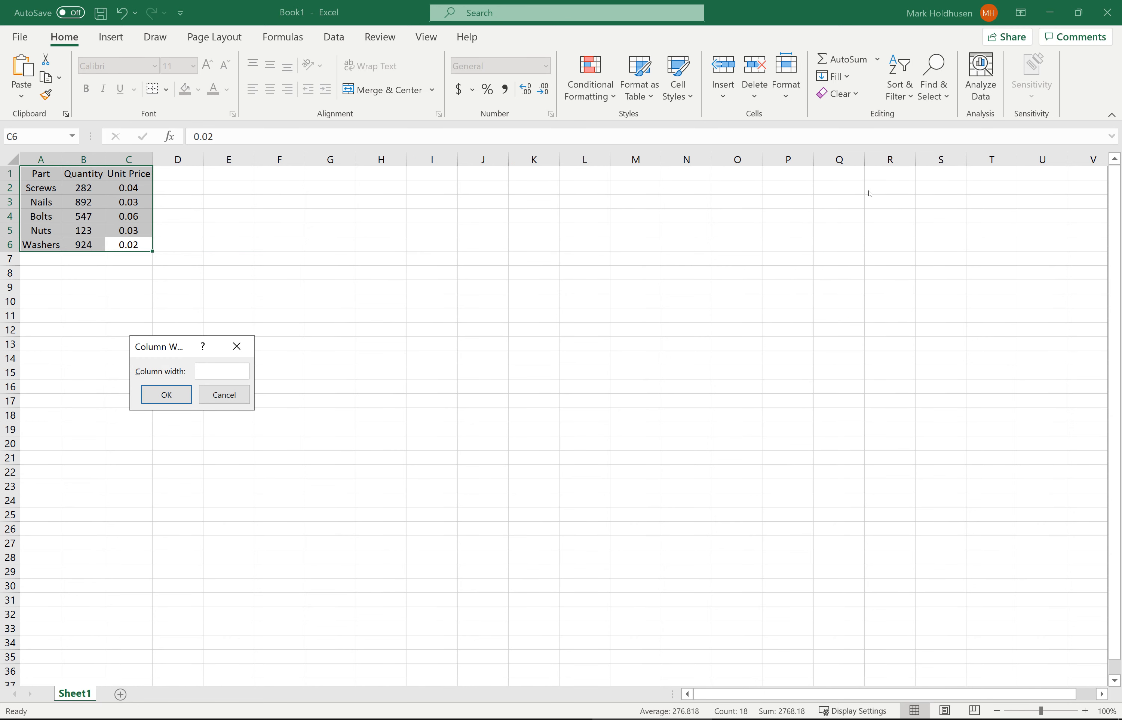
pyautogui.write('50')
pyautogui.press('Return')
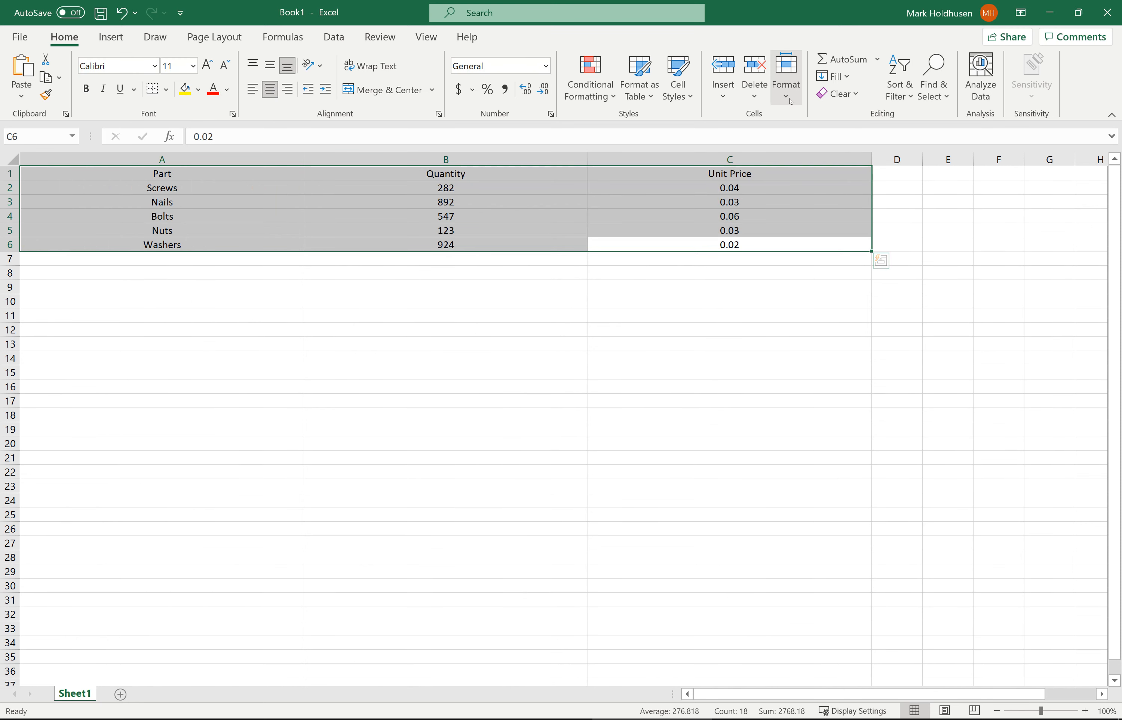
# Return columns A to C to AutoFit width and deselect the table
pyautogui.click(786, 78)
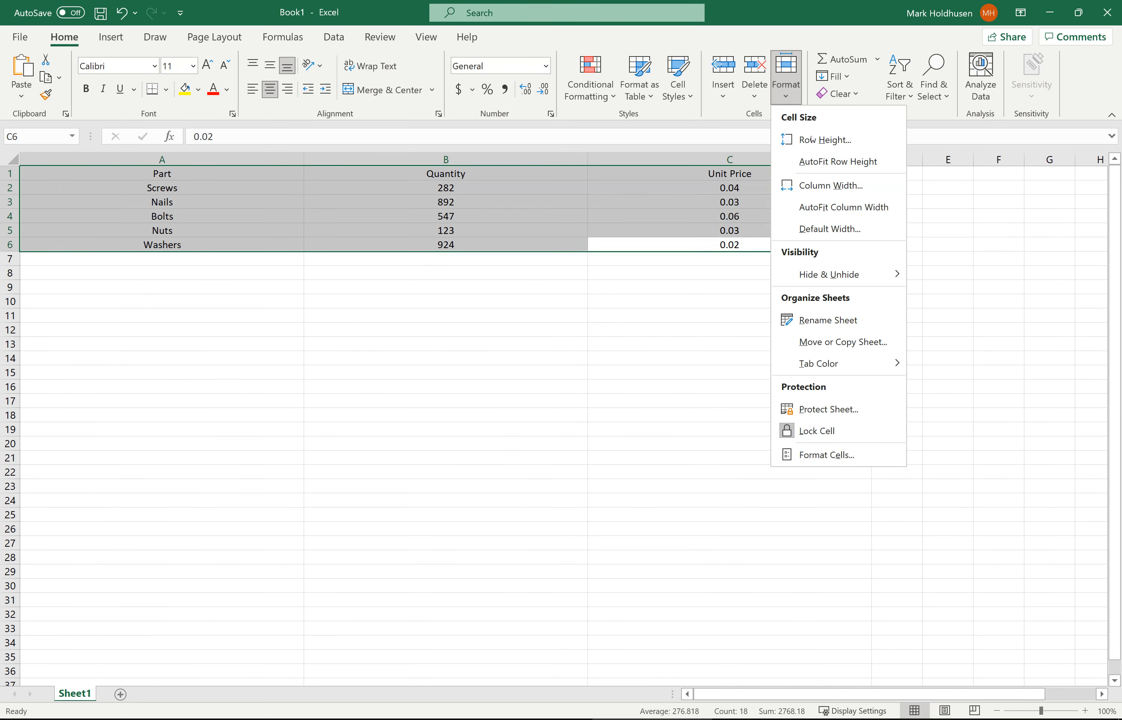
pyautogui.click(838, 212)
pyautogui.click(292, 301)
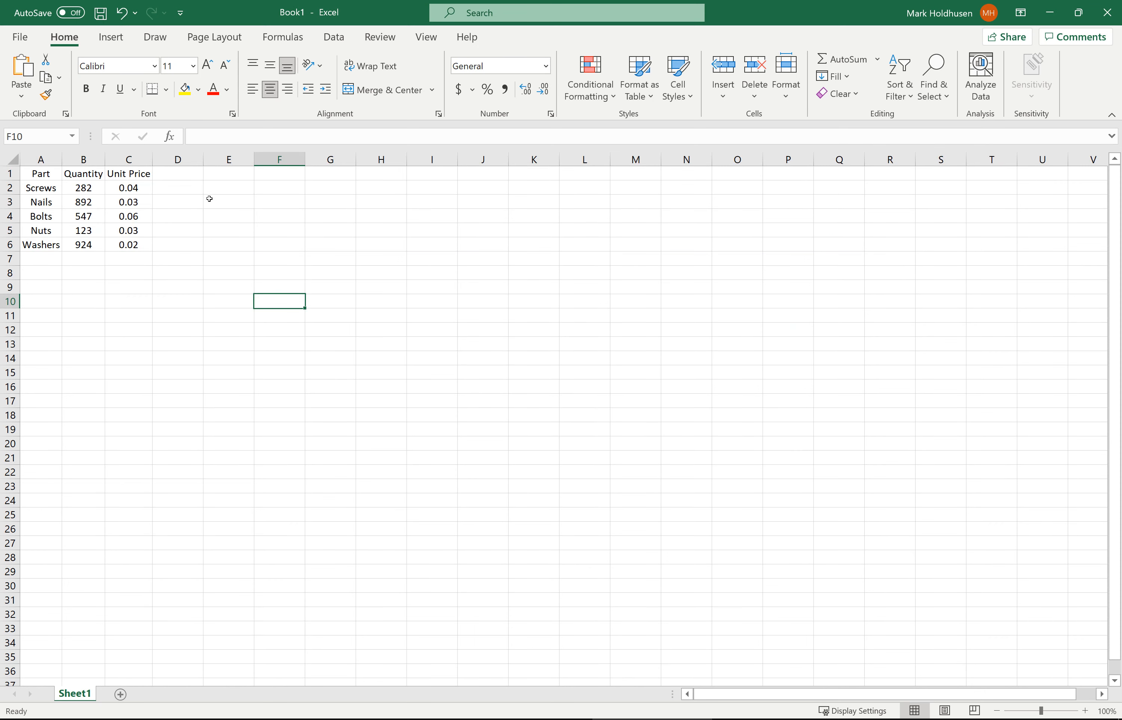
# Make the headers in cells A1 to C1 bold and set their font size to 16
pyautogui.moveTo(42, 175); pyautogui.dragTo(112, 175)
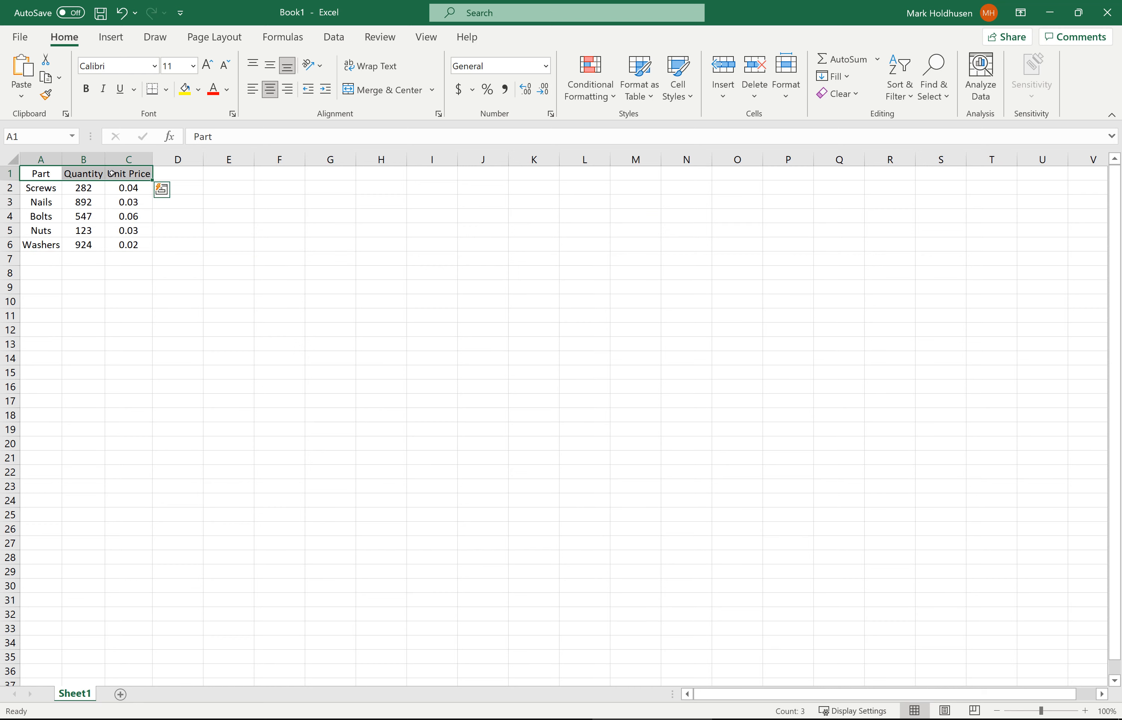
pyautogui.click(86, 89)
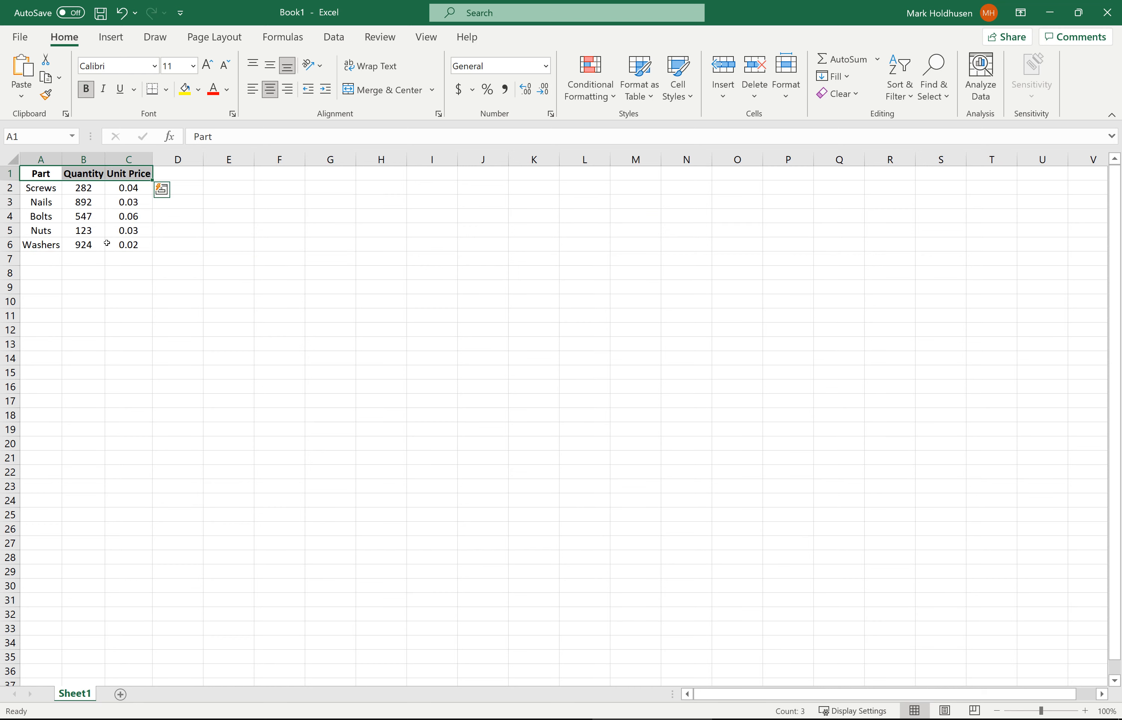
pyautogui.click(105, 90)
pyautogui.click(105, 94)
pyautogui.click(193, 65)
pyautogui.click(177, 193)
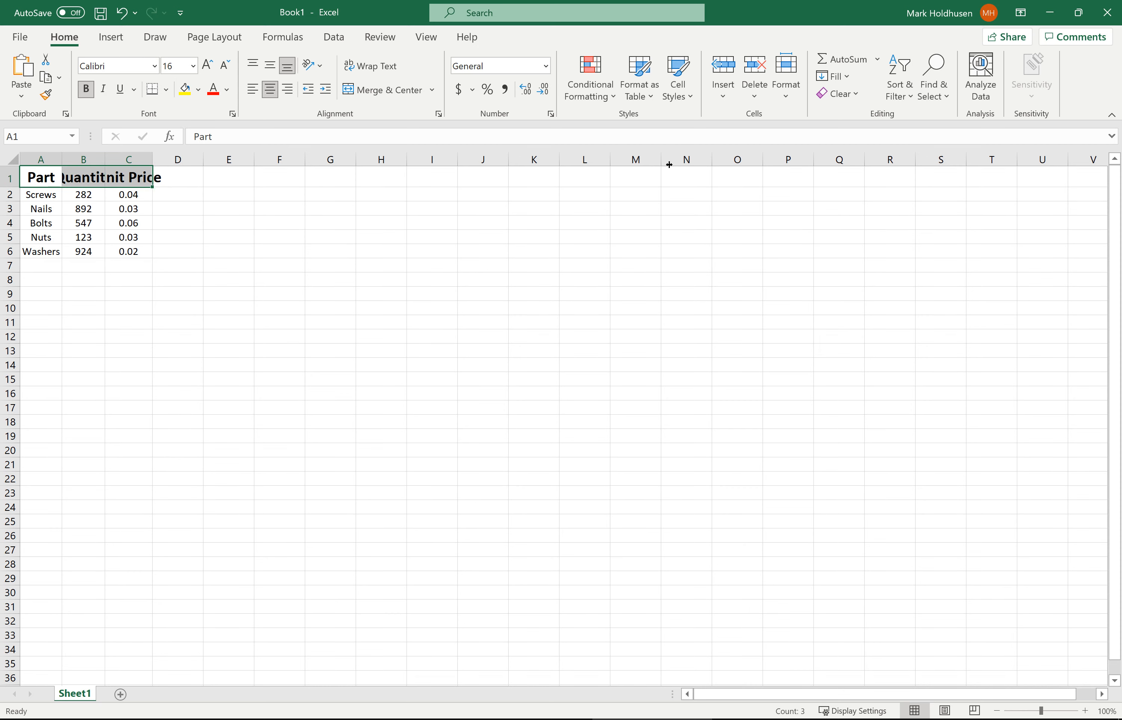
# Change the font of the headers to Aharoni and AutoFit the widths of columns A to C to the header text
pyautogui.click(781, 108)
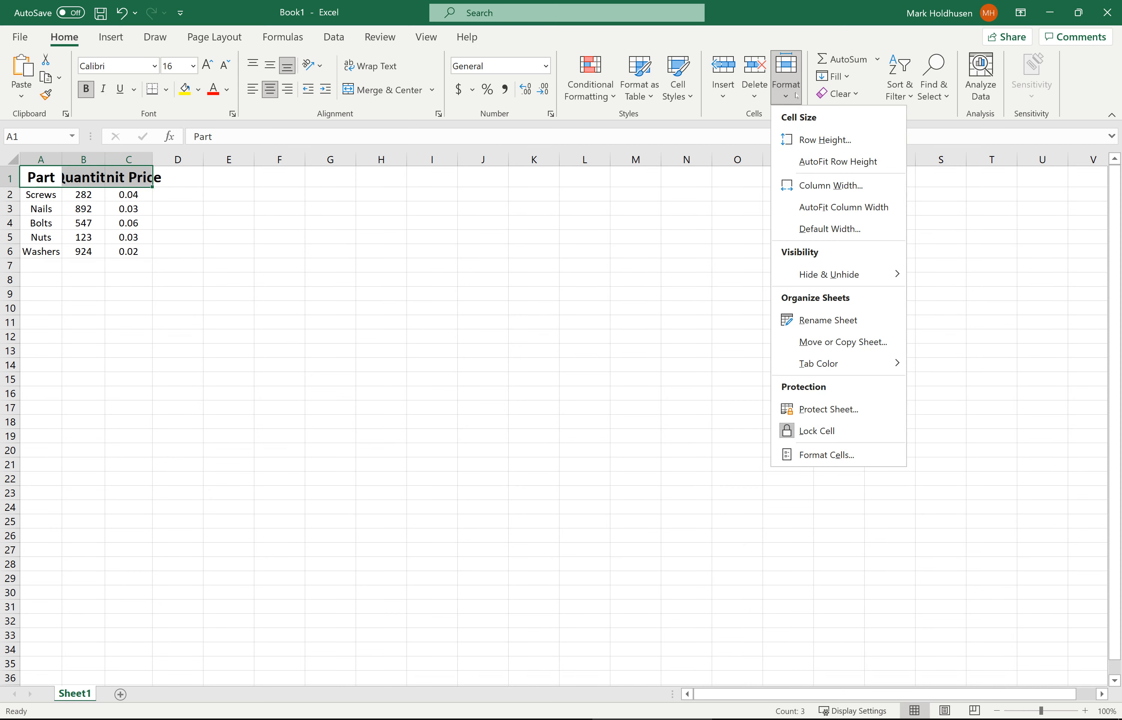
pyautogui.click(818, 204)
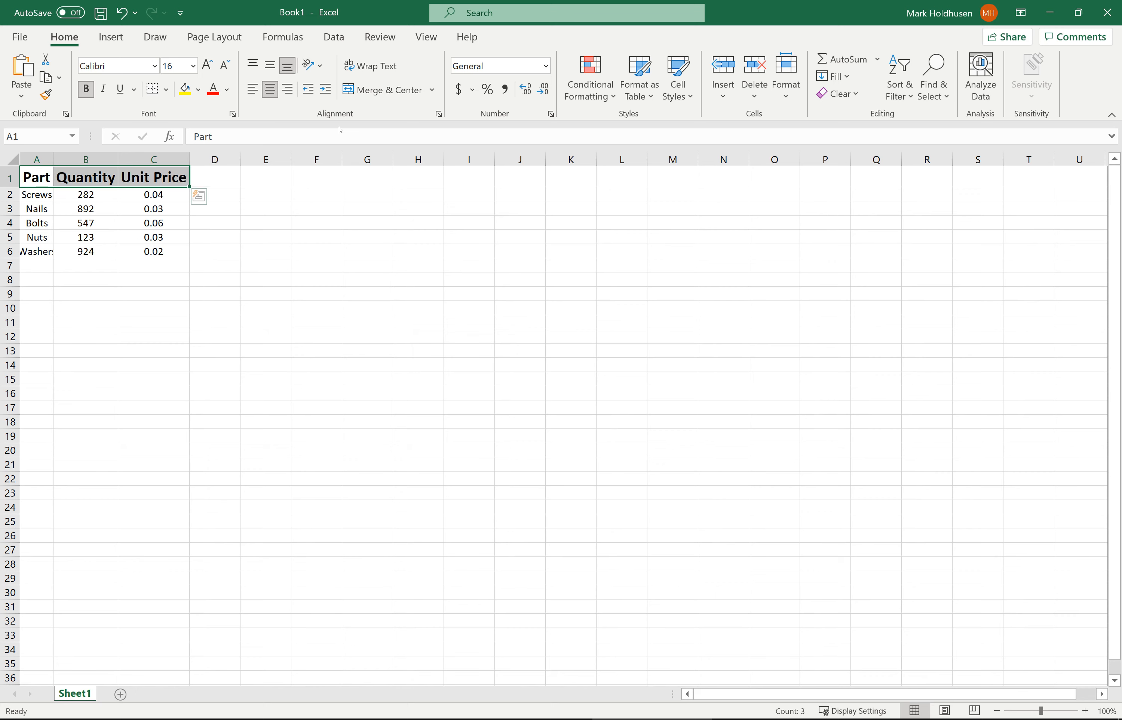
pyautogui.click(154, 67)
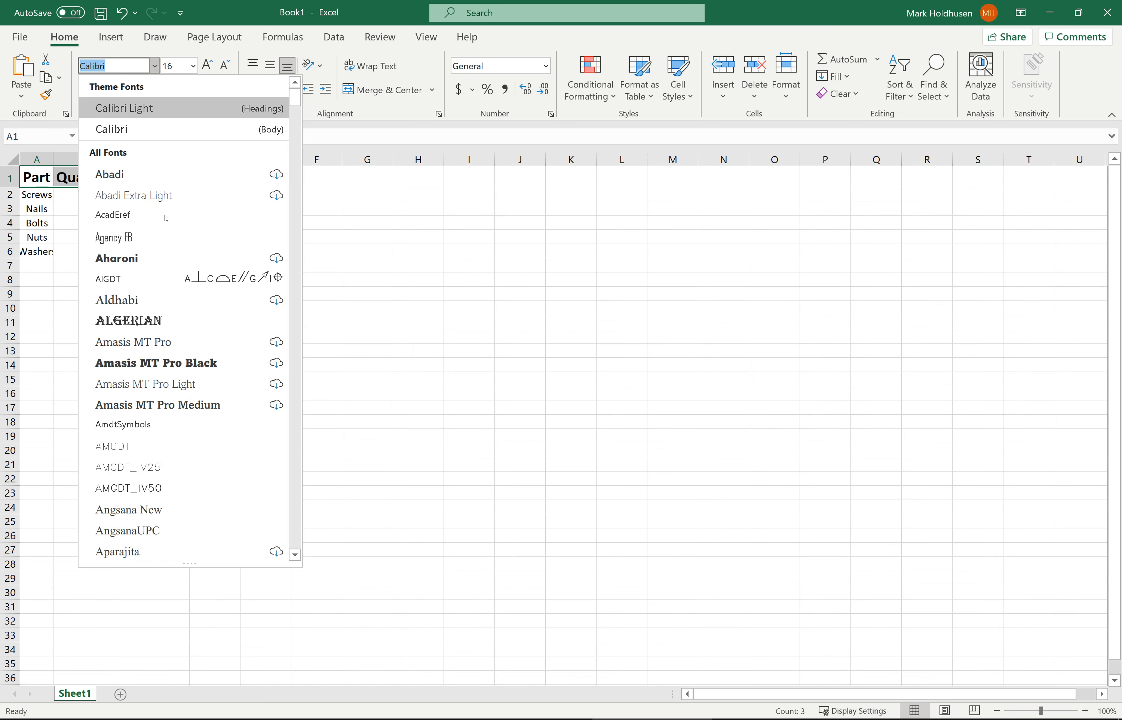
pyautogui.click(156, 258)
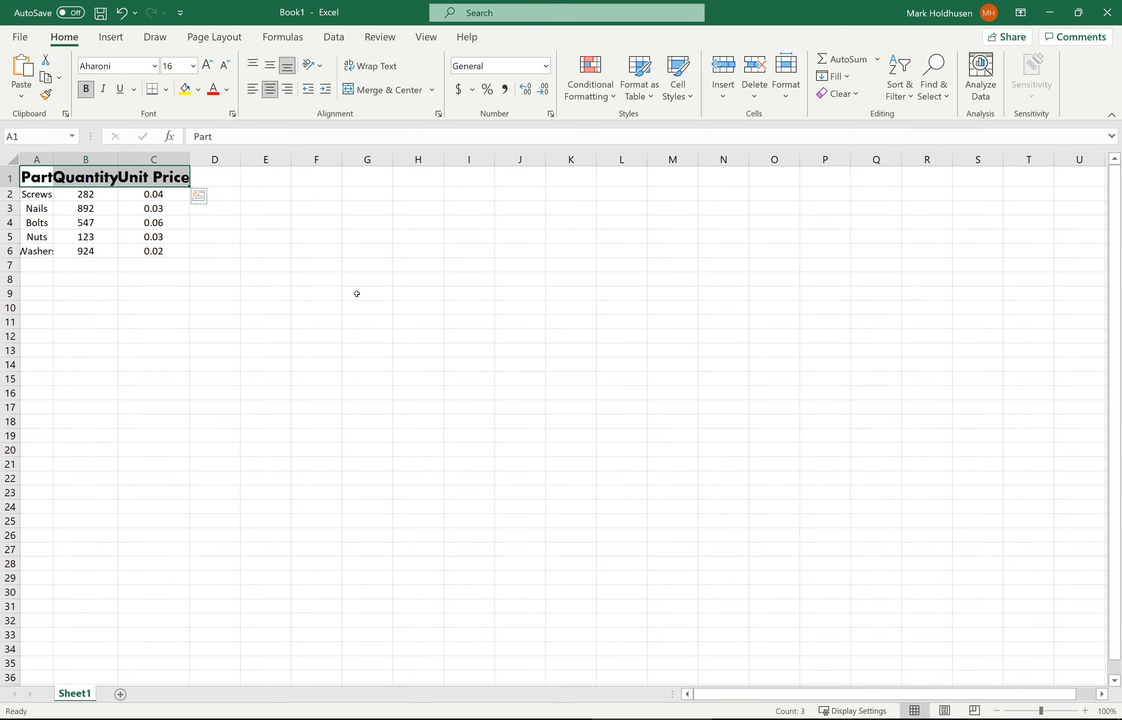
pyautogui.click(786, 78)
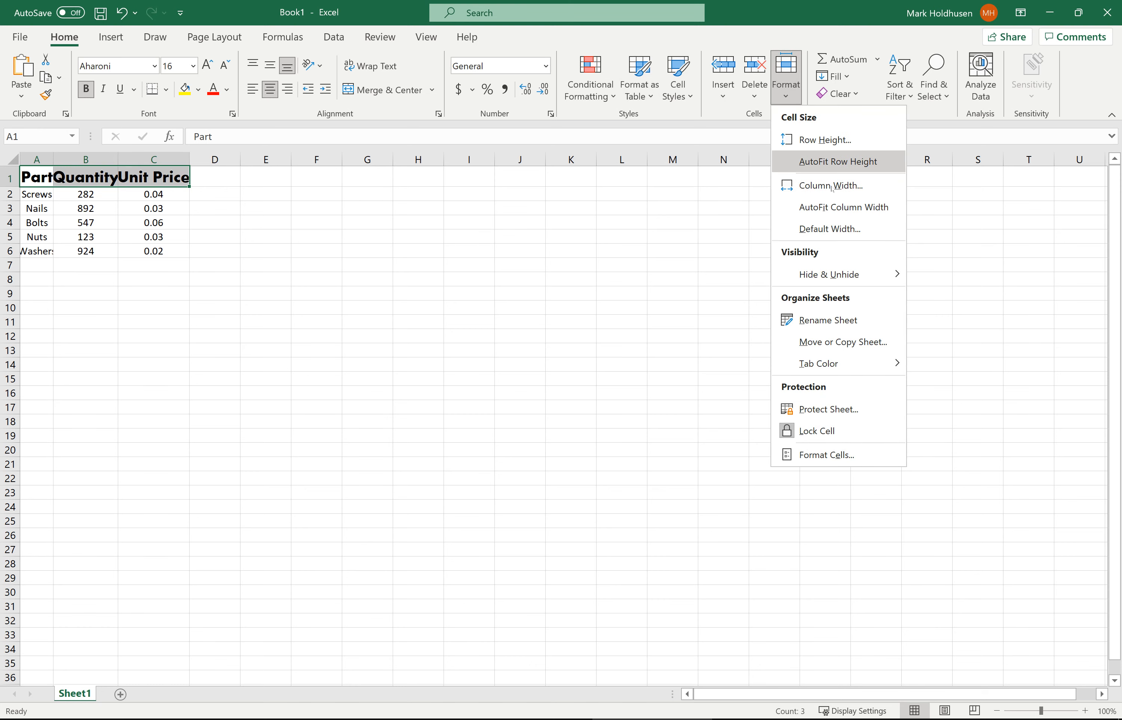
pyautogui.click(839, 206)
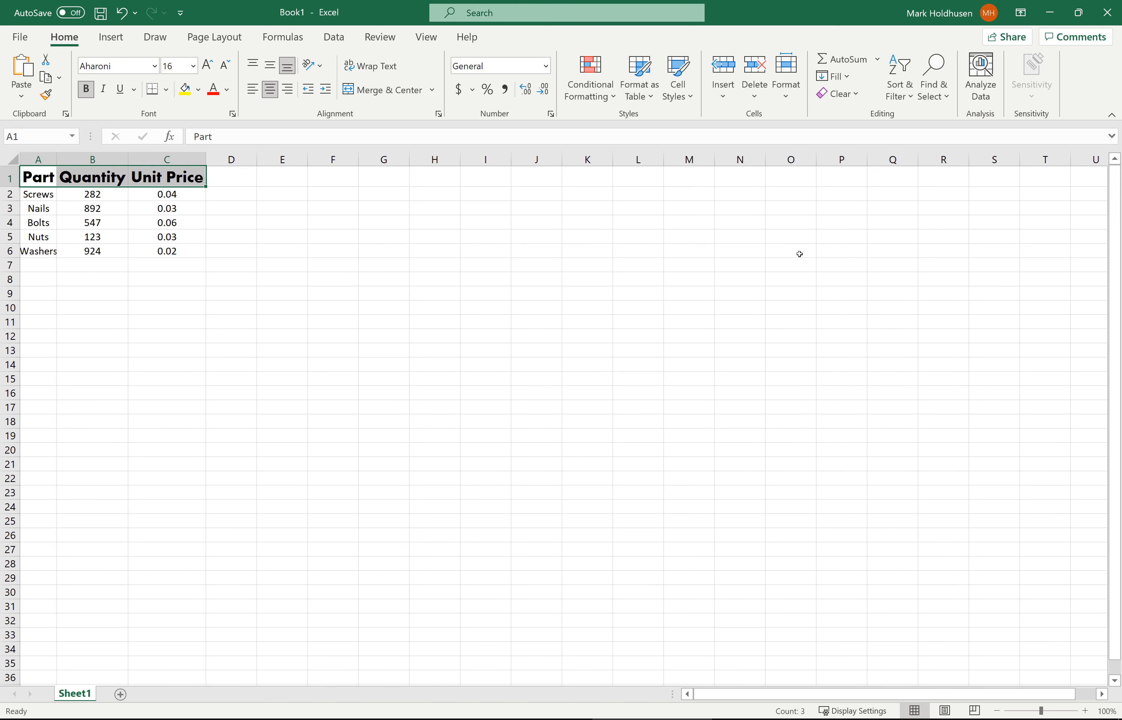
# Fill the header cells A1 to C1 with light blue and set their font color to purple
pyautogui.click(185, 89)
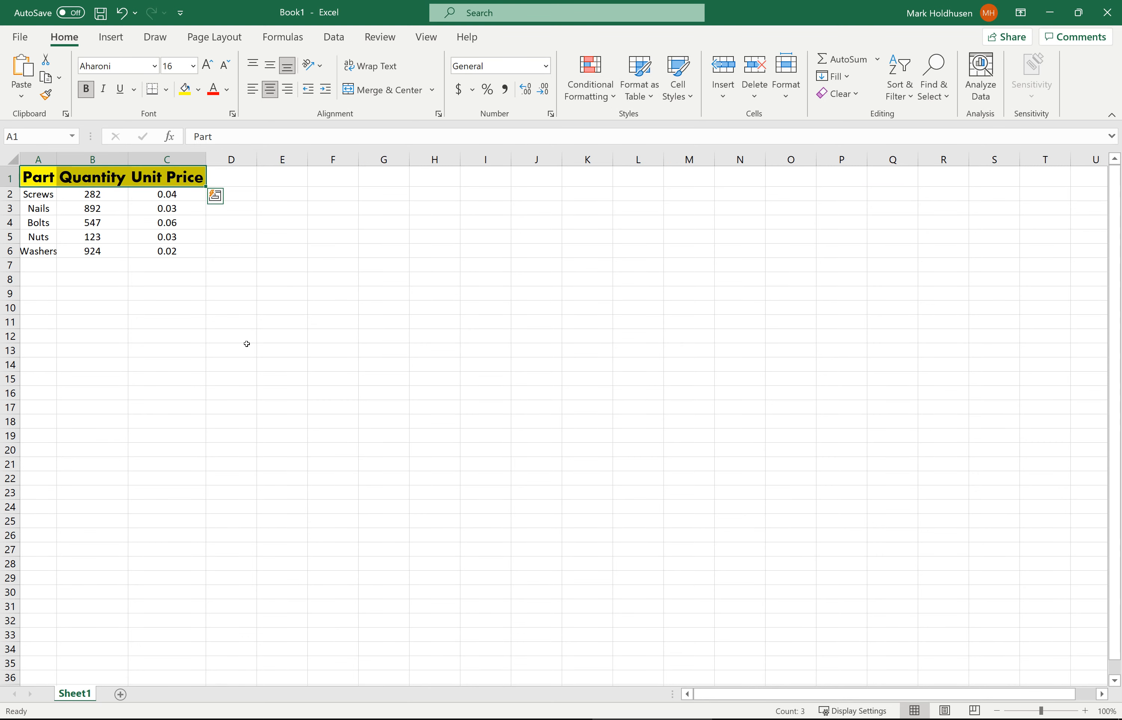
pyautogui.click(201, 95)
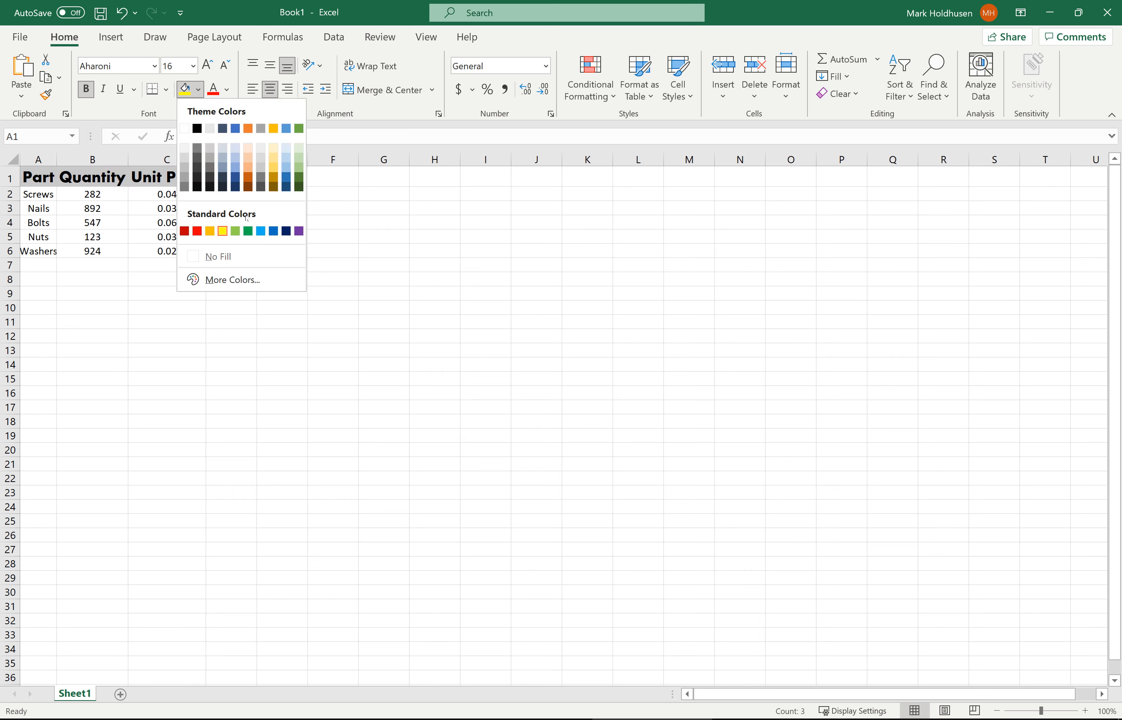
pyautogui.click(261, 231)
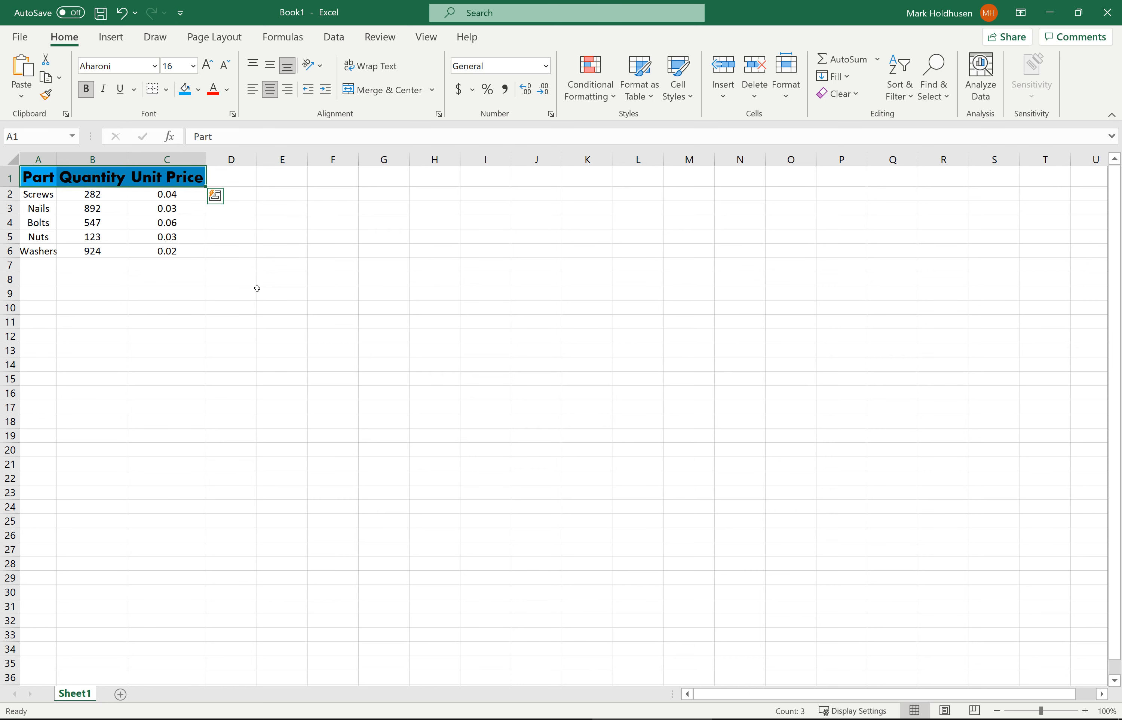
pyautogui.click(226, 89)
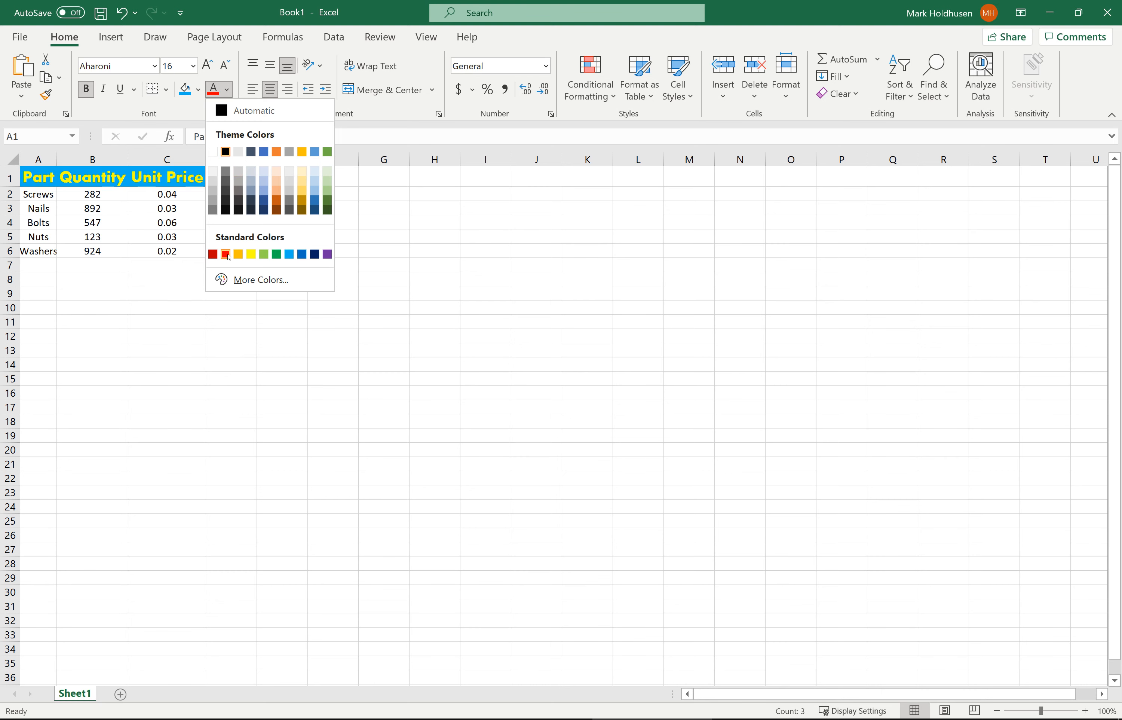
pyautogui.click(328, 254)
pyautogui.click(296, 282)
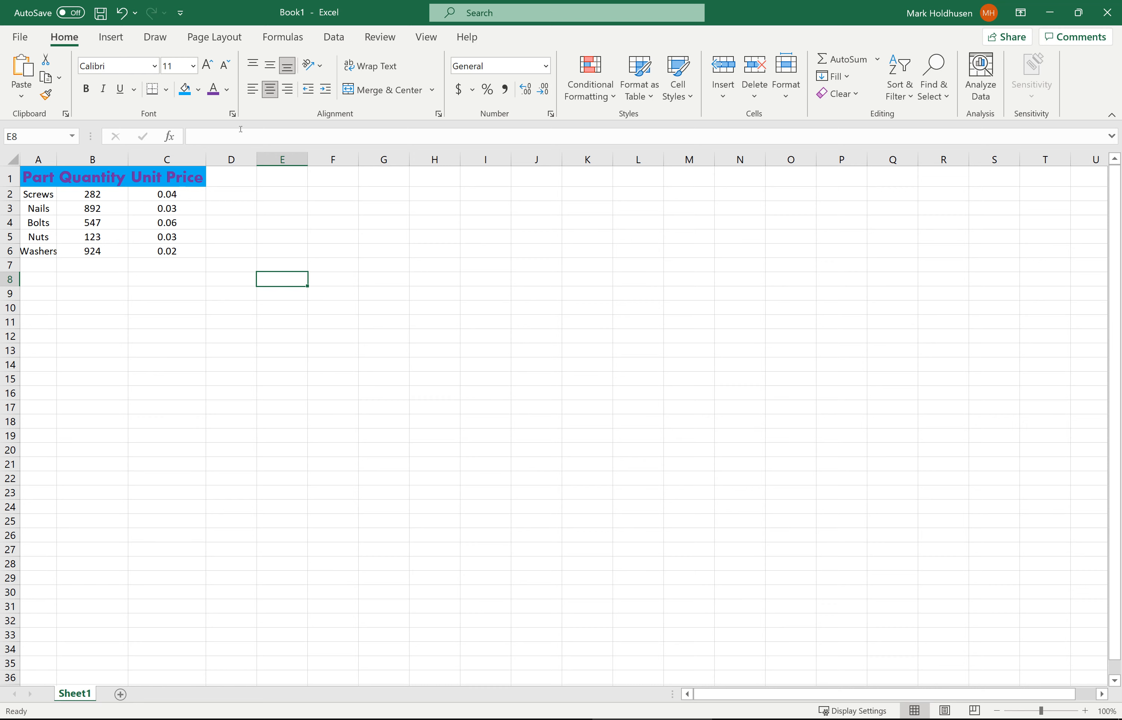
# Apply all borders to the table cells A1 to C6 and deselect the table
pyautogui.click(145, 175)
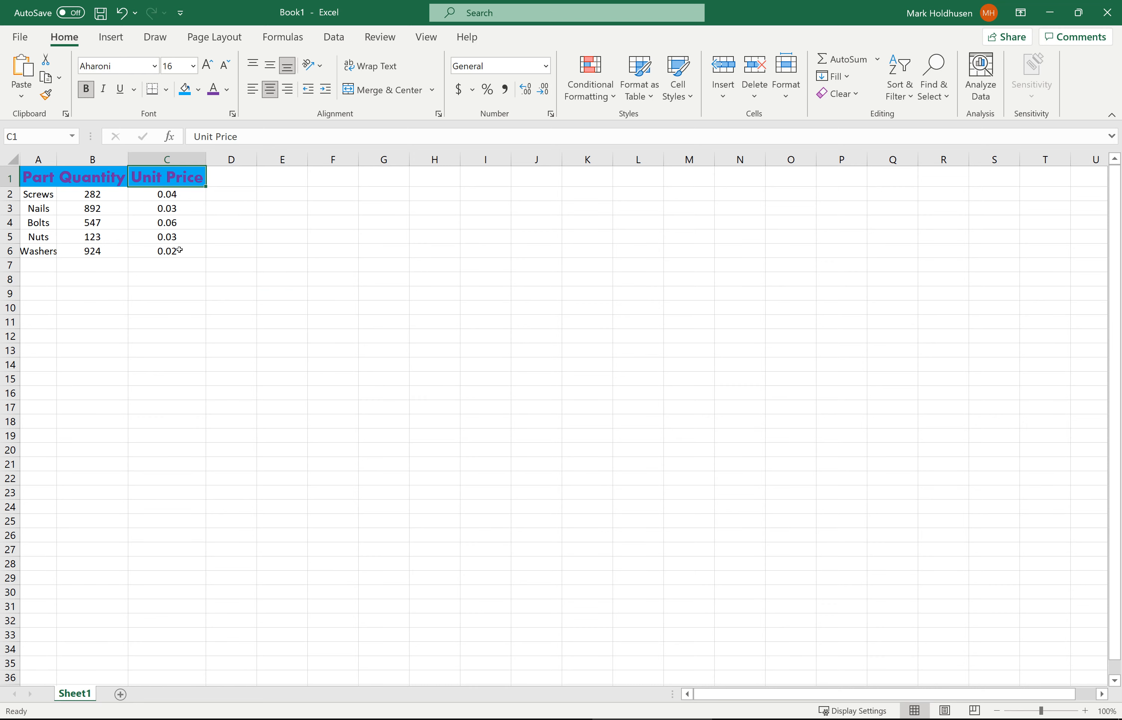
pyautogui.moveTo(180, 250); pyautogui.dragTo(38, 178)
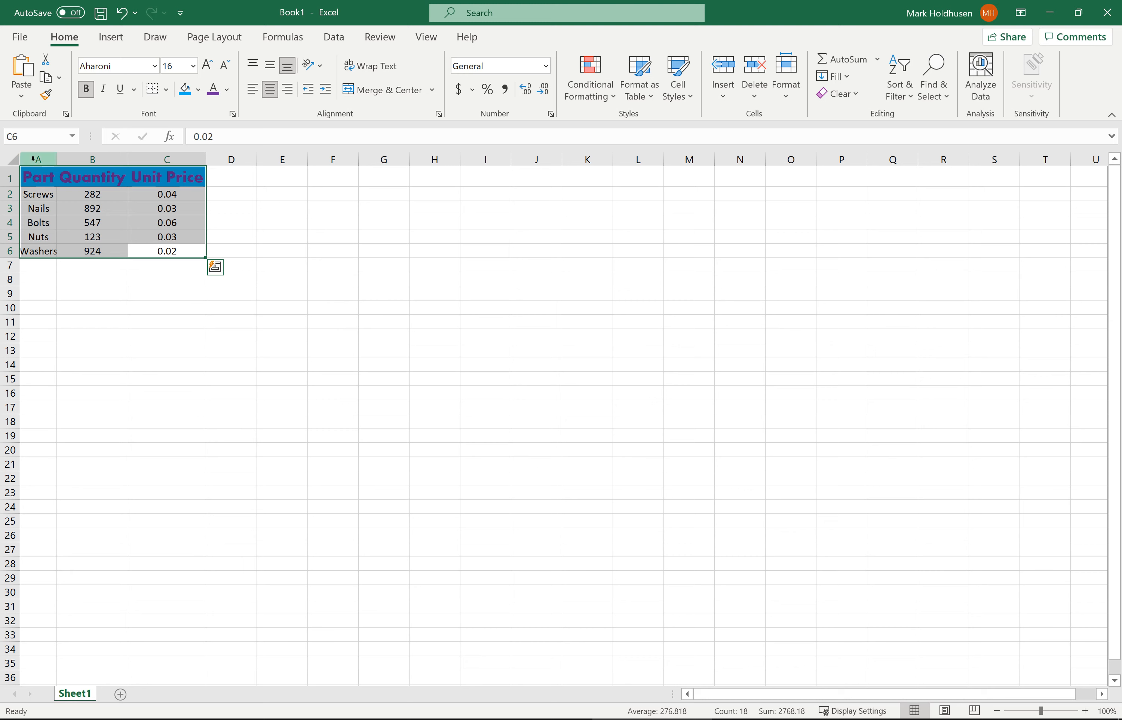
pyautogui.click(166, 90)
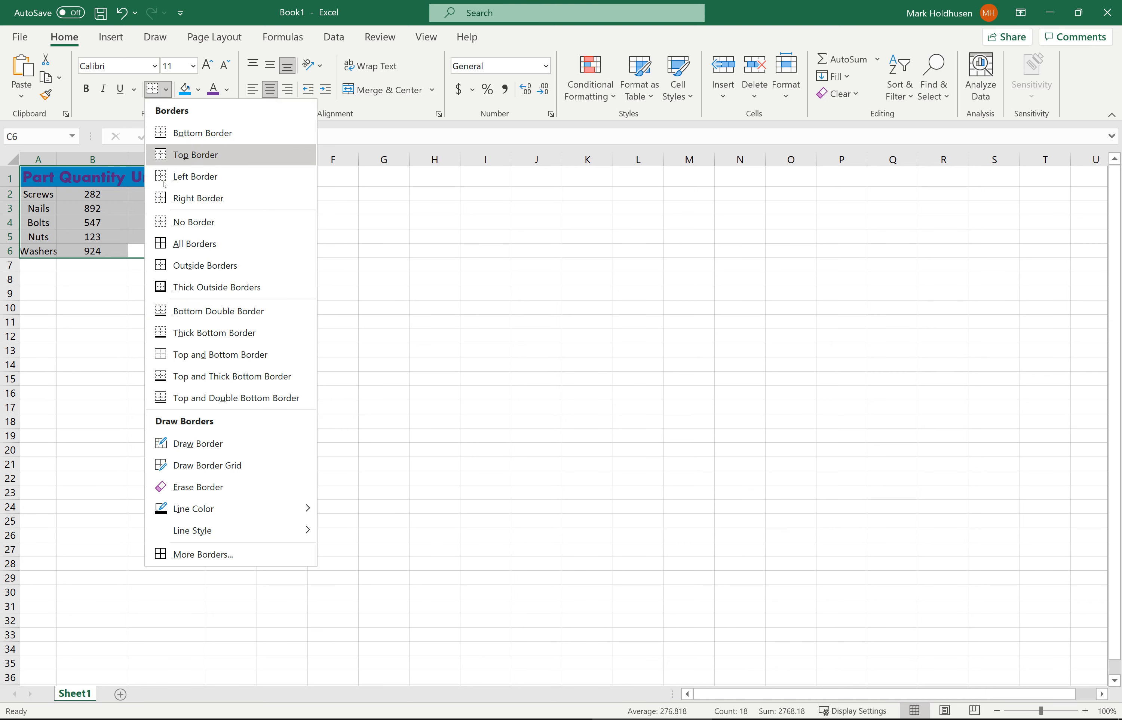
pyautogui.click(206, 242)
pyautogui.click(113, 323)
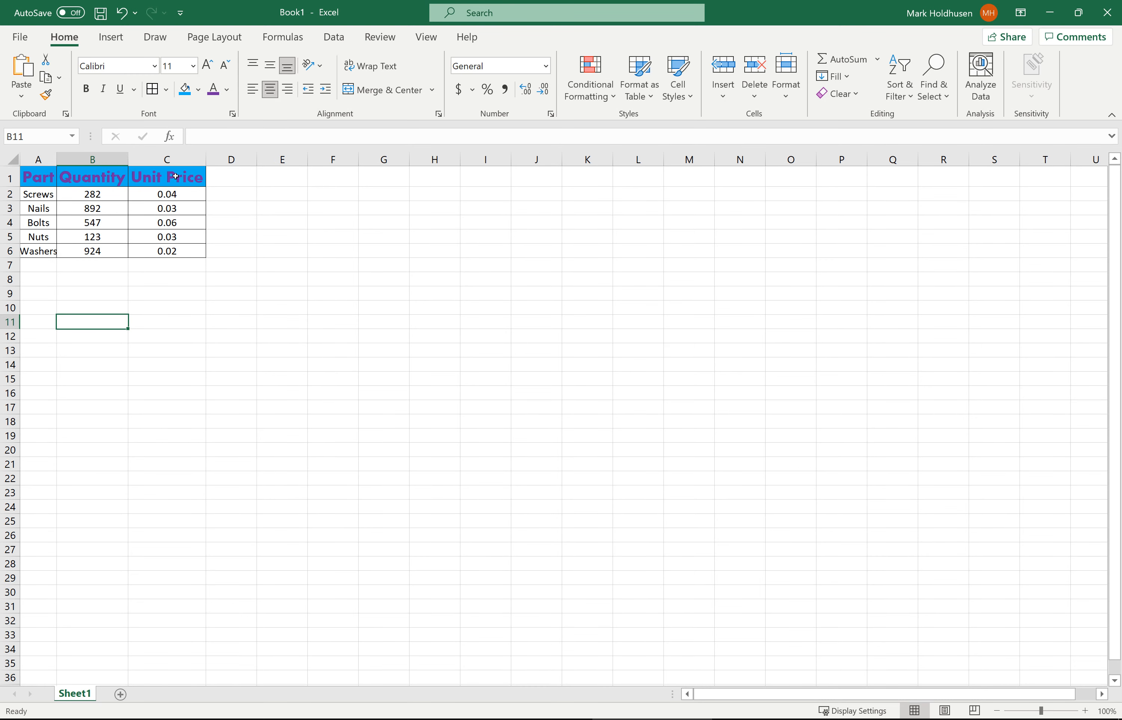
# Add a bottom double border under the header cells A1 to C1
pyautogui.moveTo(176, 176); pyautogui.dragTo(38, 178)
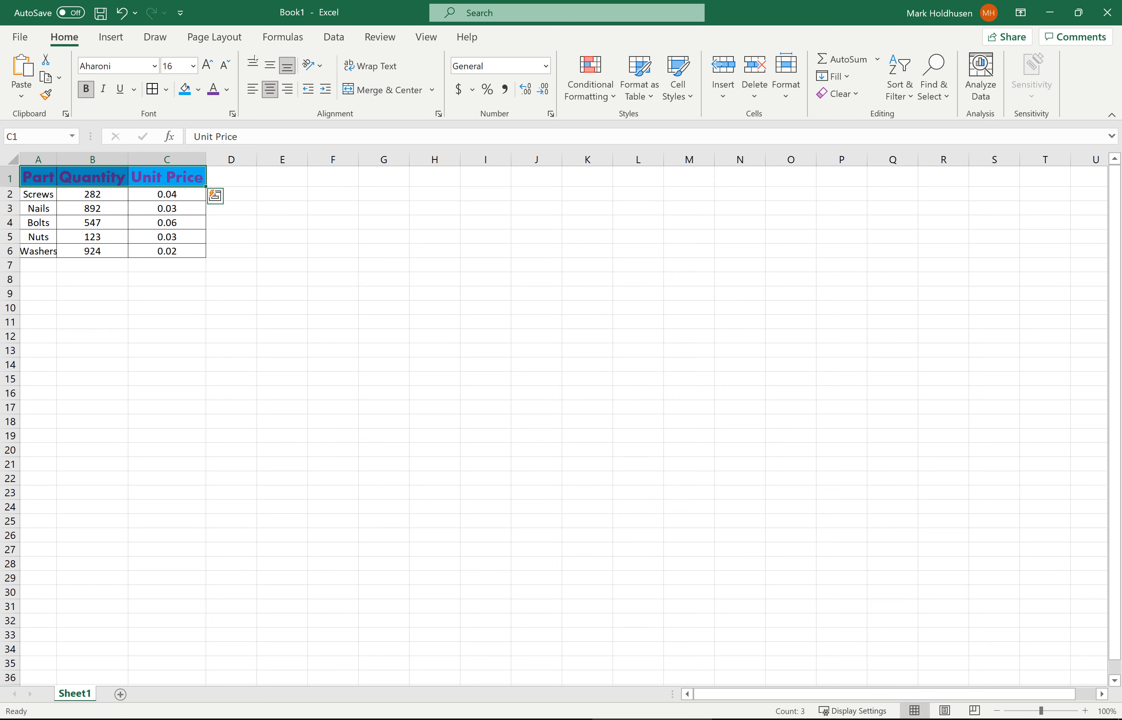
pyautogui.click(166, 92)
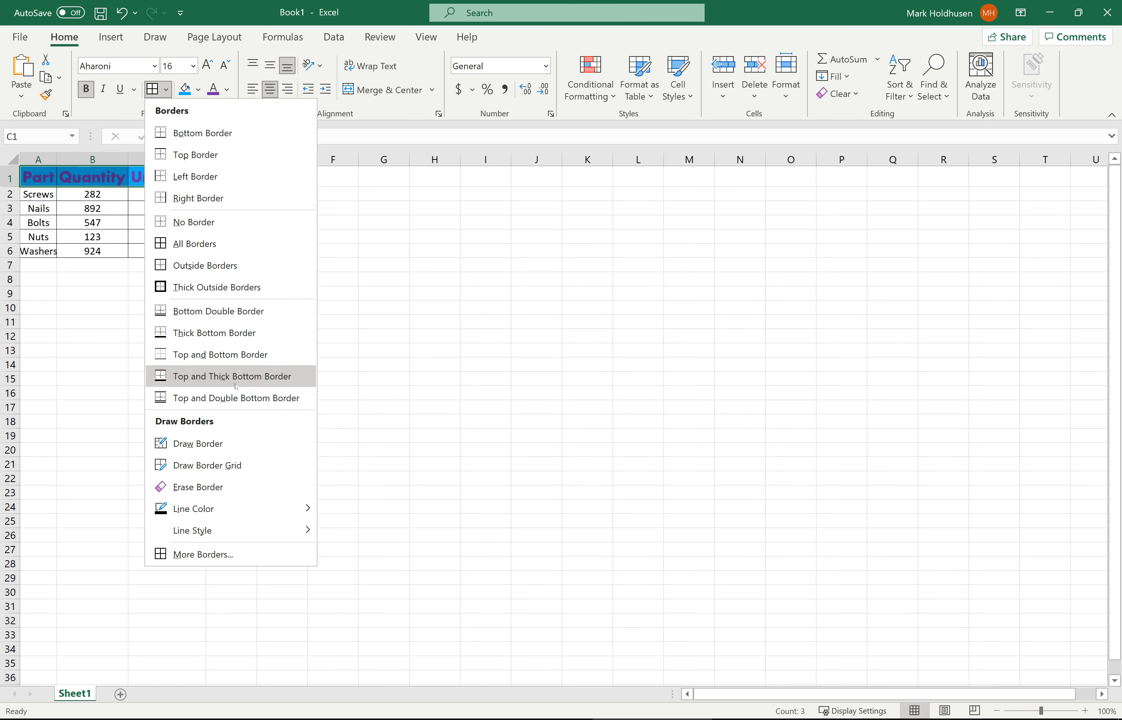
pyautogui.click(228, 311)
pyautogui.click(177, 232)
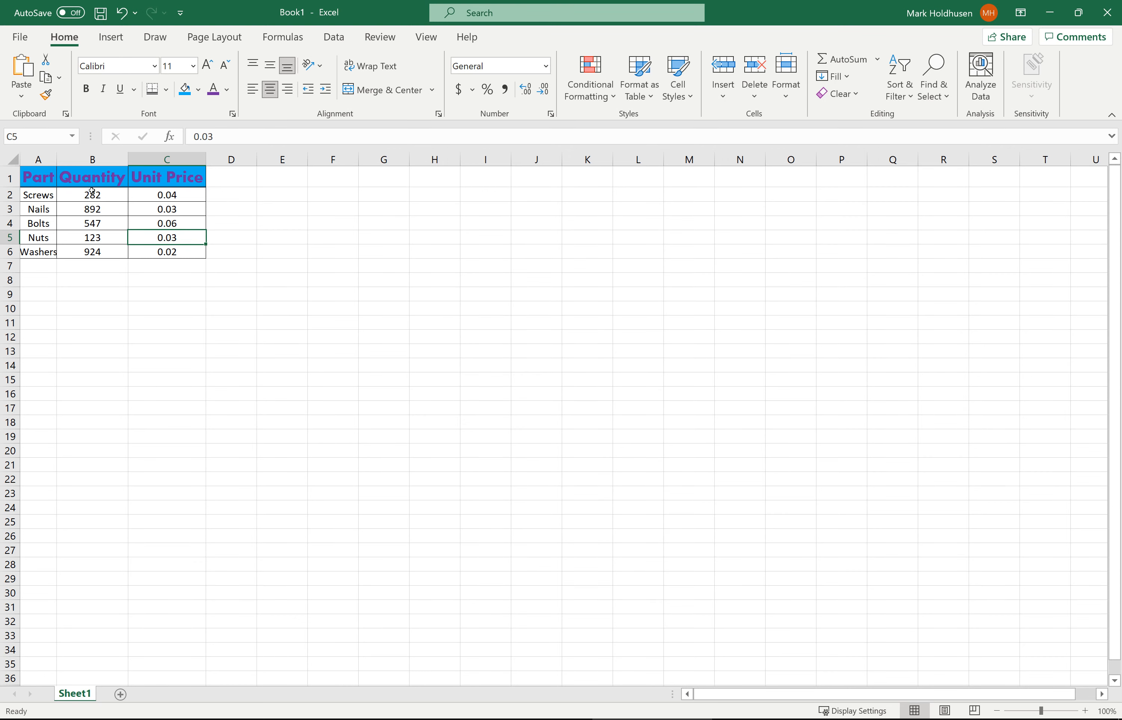
# Apply a thick solid line to all four outer edges of cells A1 to C6 with the custom border settings
pyautogui.moveTo(194, 250); pyautogui.dragTo(38, 177)
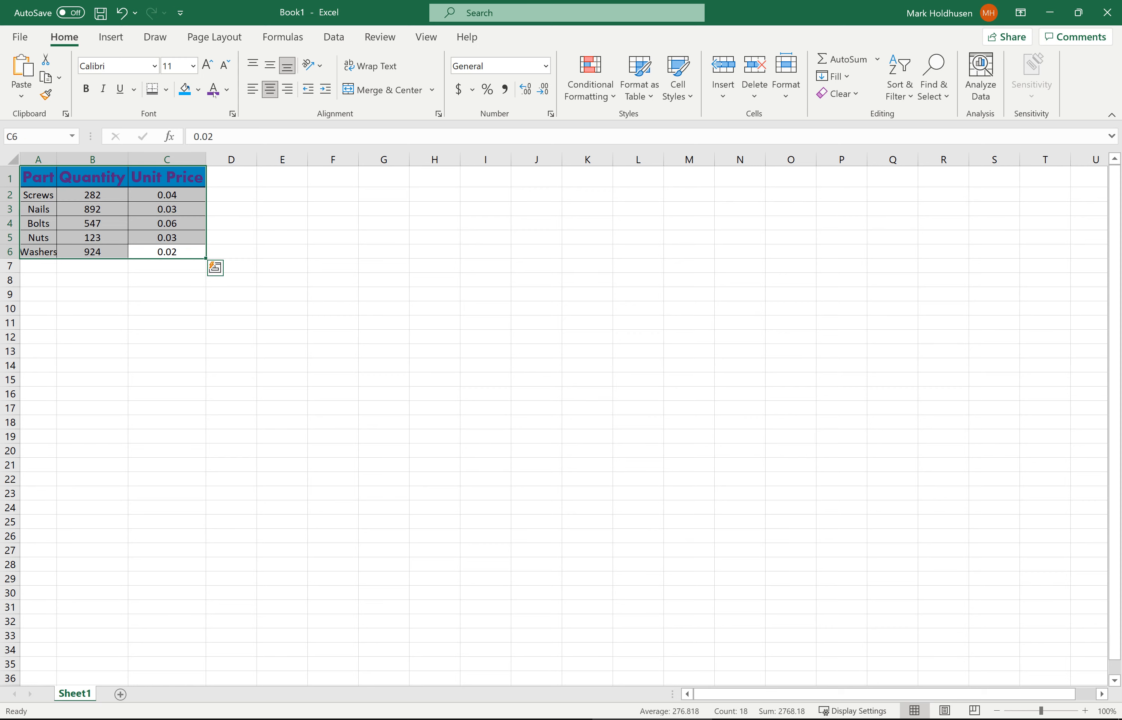
pyautogui.click(199, 91)
pyautogui.click(199, 90)
pyautogui.click(167, 90)
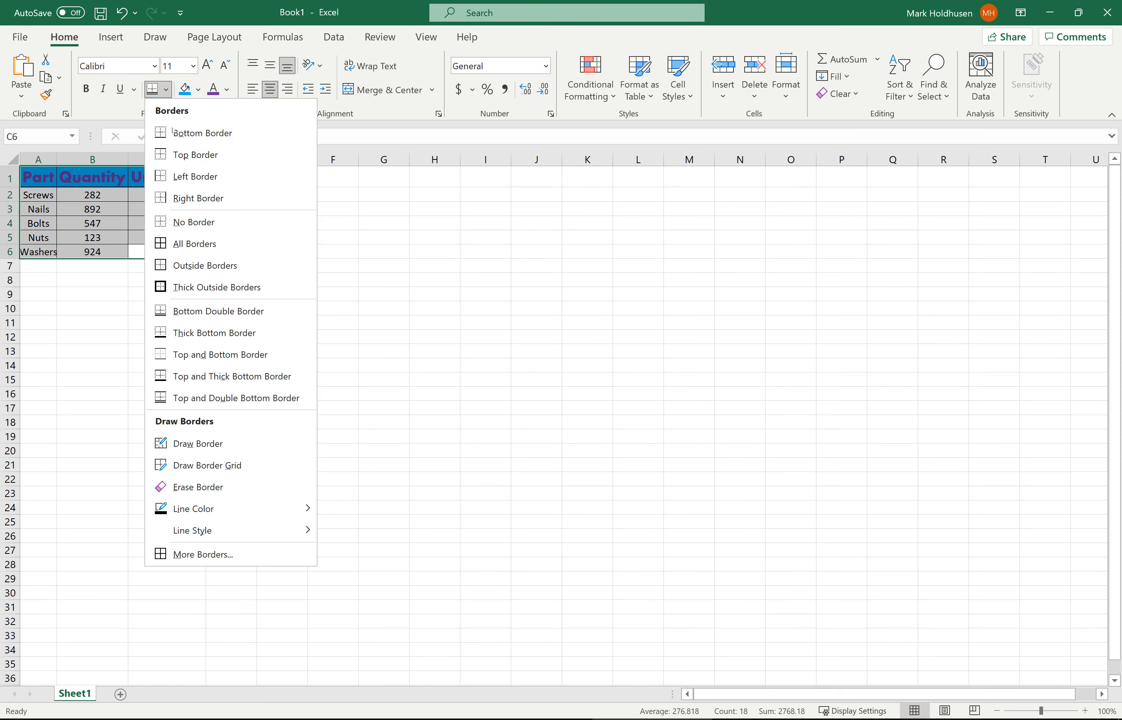
pyautogui.click(204, 555)
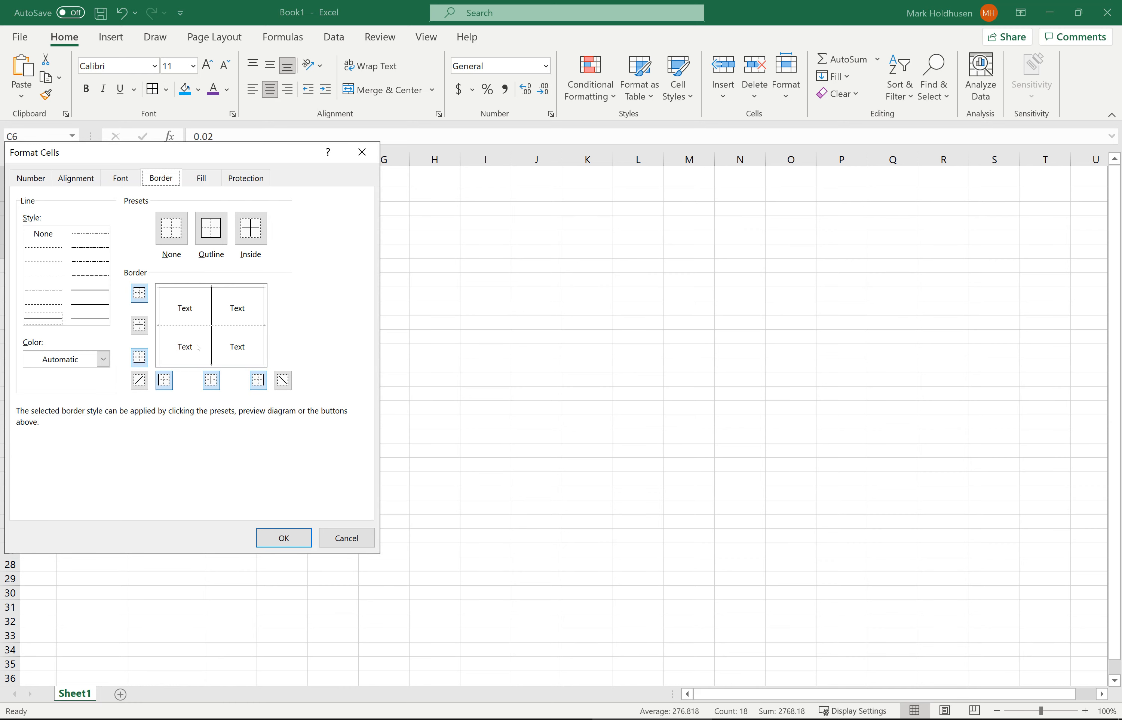
pyautogui.click(101, 304)
pyautogui.click(162, 308)
pyautogui.click(238, 364)
pyautogui.click(212, 287)
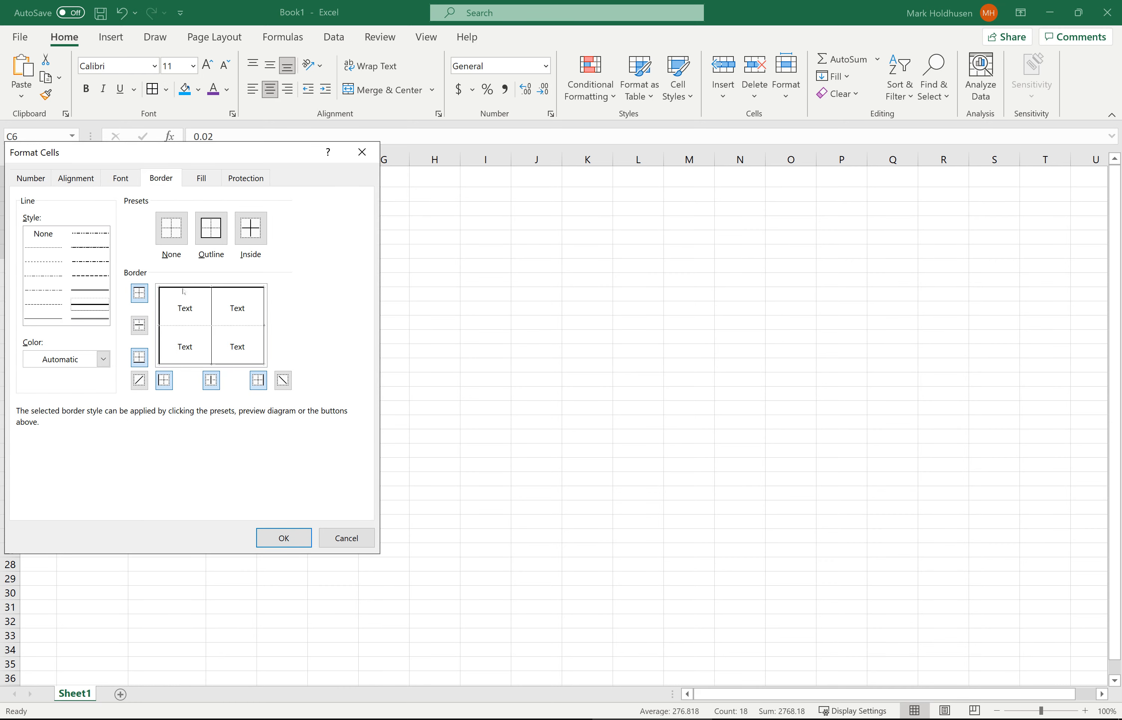
pyautogui.click(264, 307)
pyautogui.click(311, 535)
pyautogui.click(302, 412)
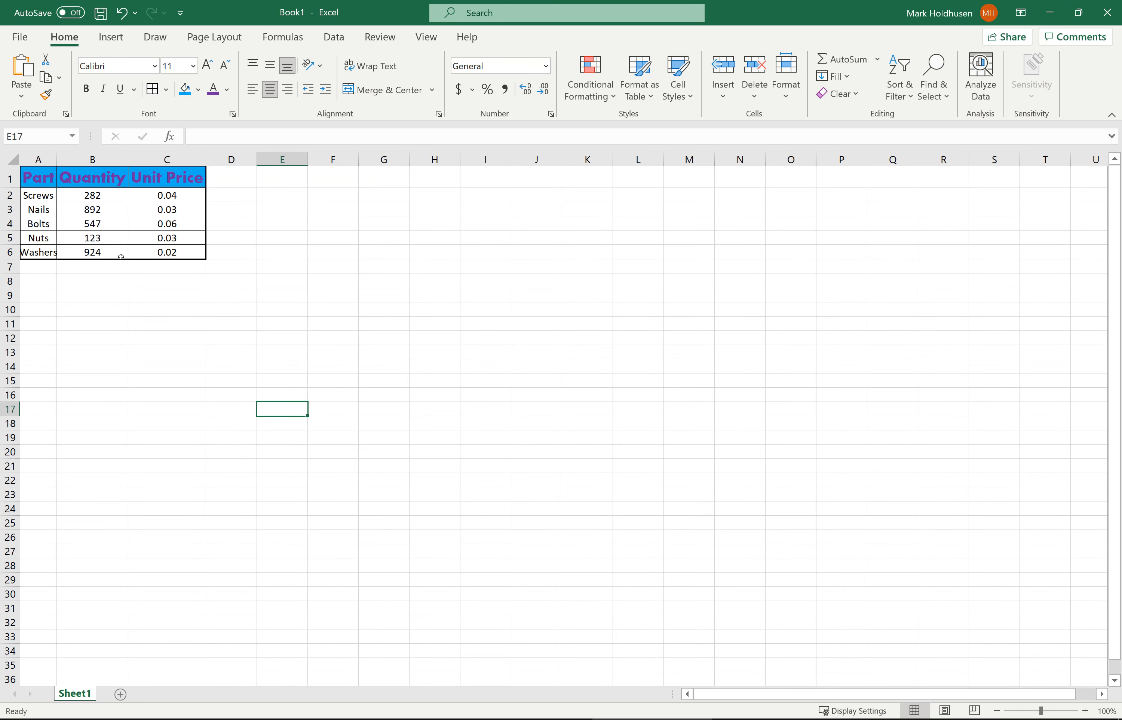
# Set the number format of the part names column, cells A1 to A6, to Text
pyautogui.click(38, 195)
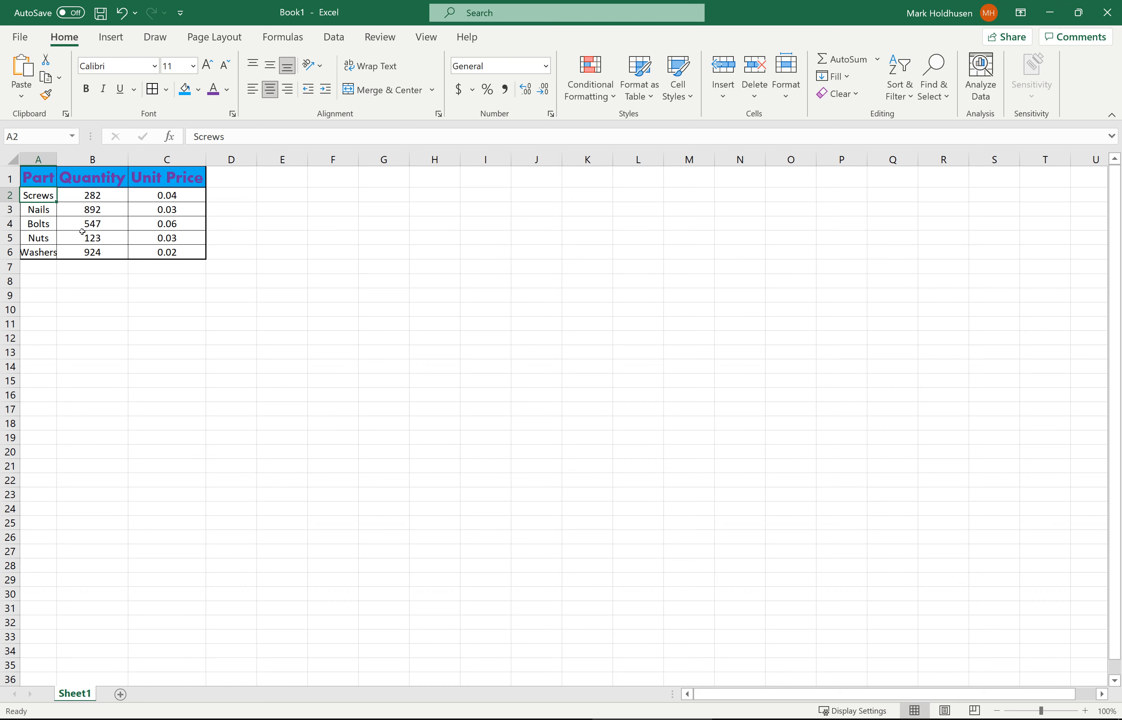
pyautogui.click(106, 196)
pyautogui.click(158, 196)
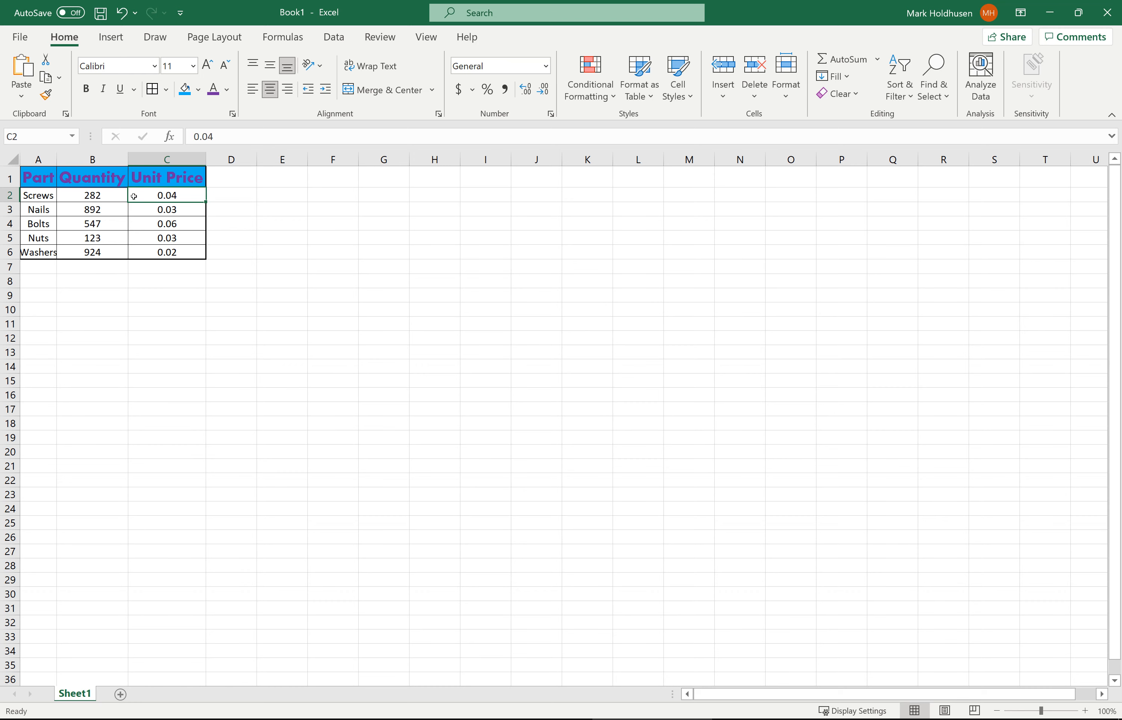
pyautogui.click(108, 196)
pyautogui.click(38, 200)
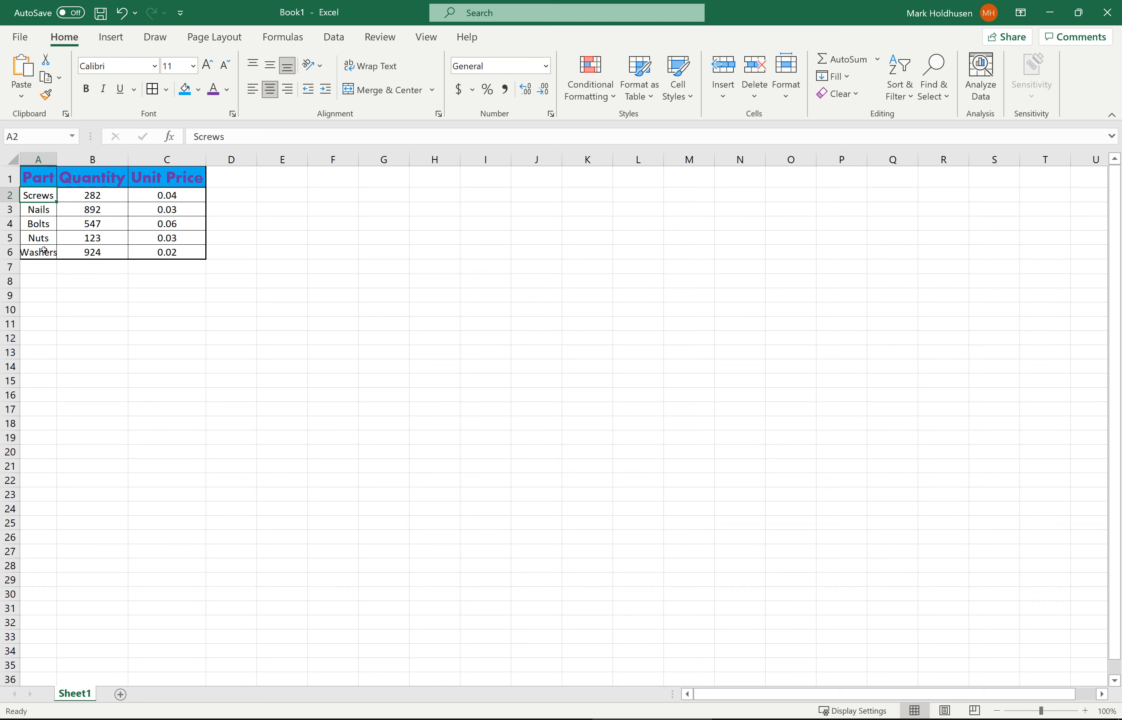
pyautogui.moveTo(42, 250); pyautogui.dragTo(38, 178)
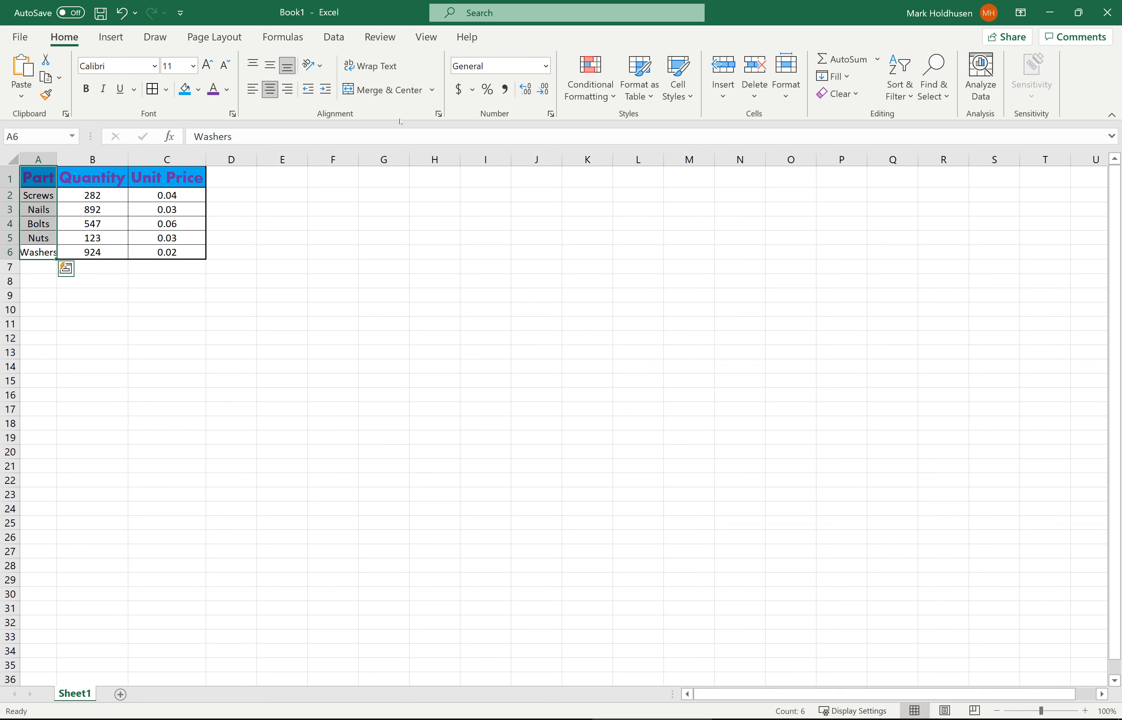
pyautogui.click(545, 66)
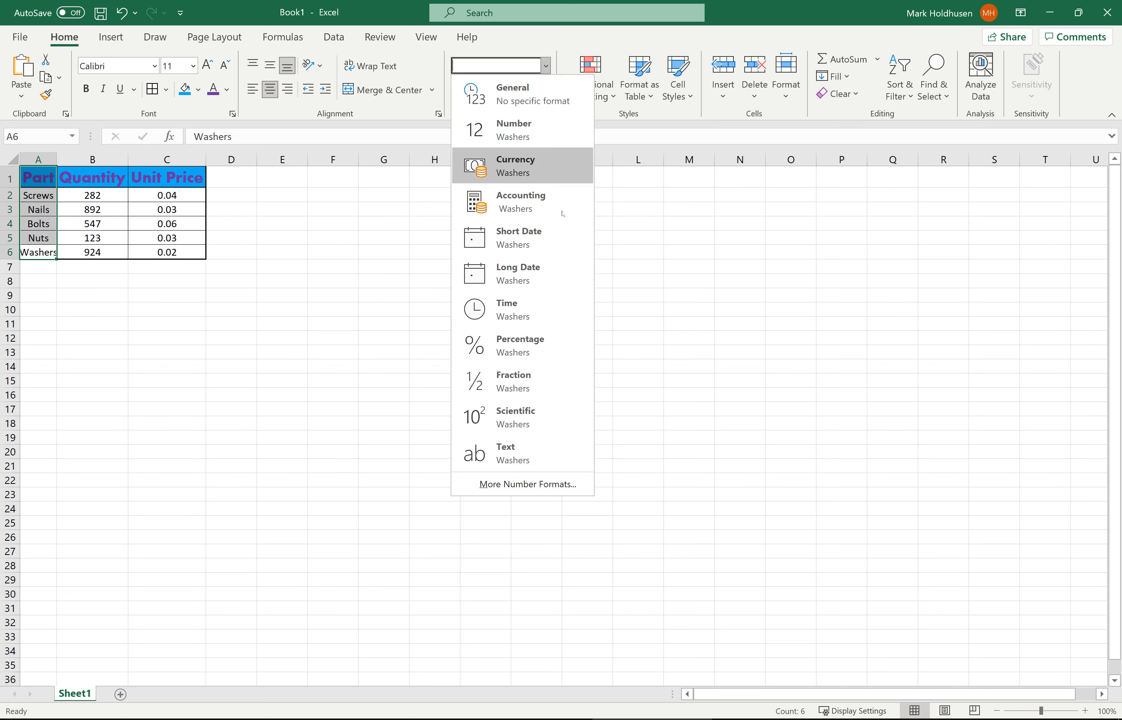
pyautogui.click(514, 454)
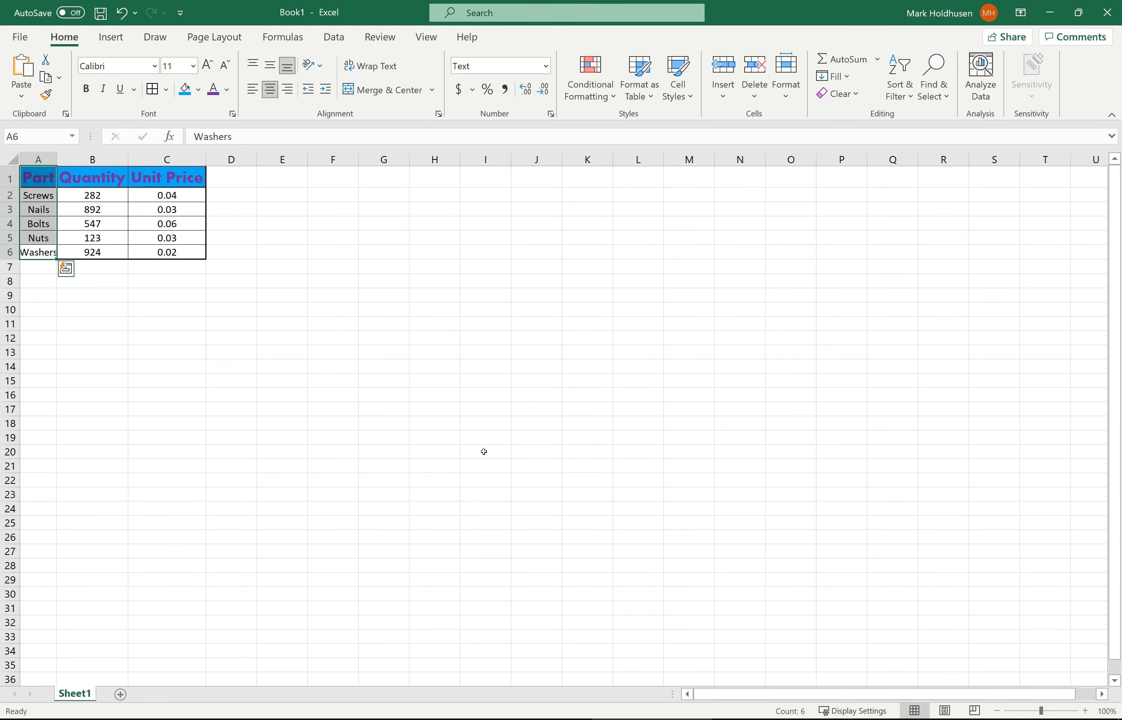
# Format the quantities in cells B2 to B6 as Number with no decimal places
pyautogui.moveTo(110, 194); pyautogui.dragTo(115, 252)
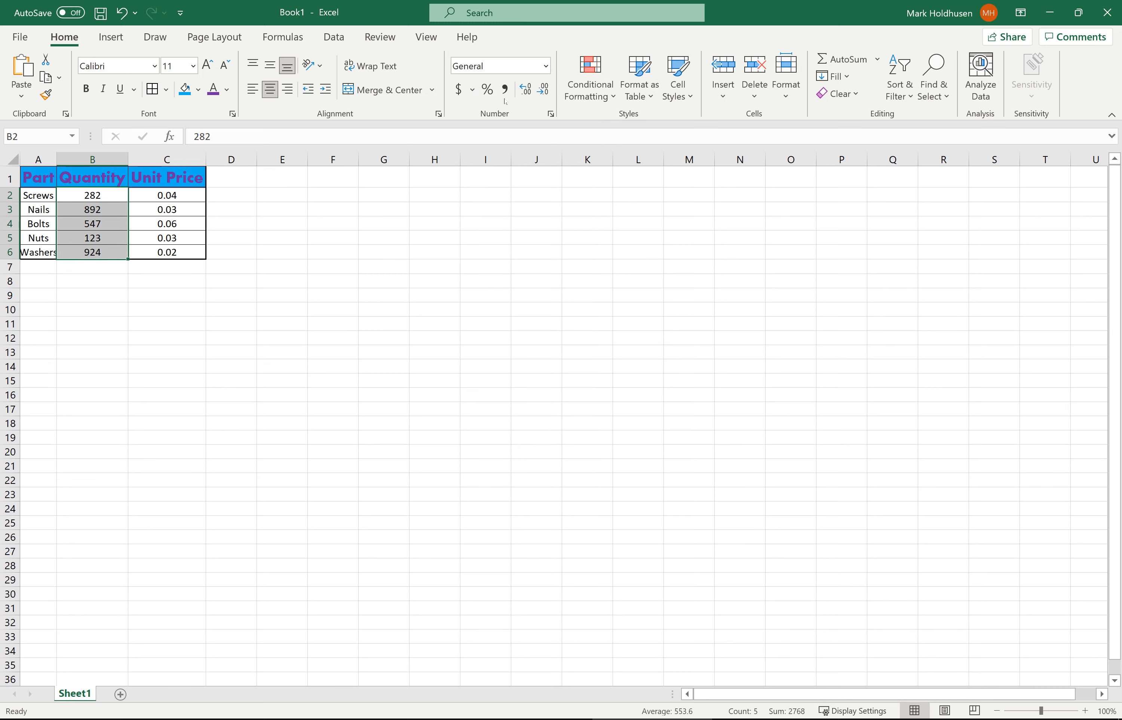
pyautogui.click(546, 66)
pyautogui.click(552, 140)
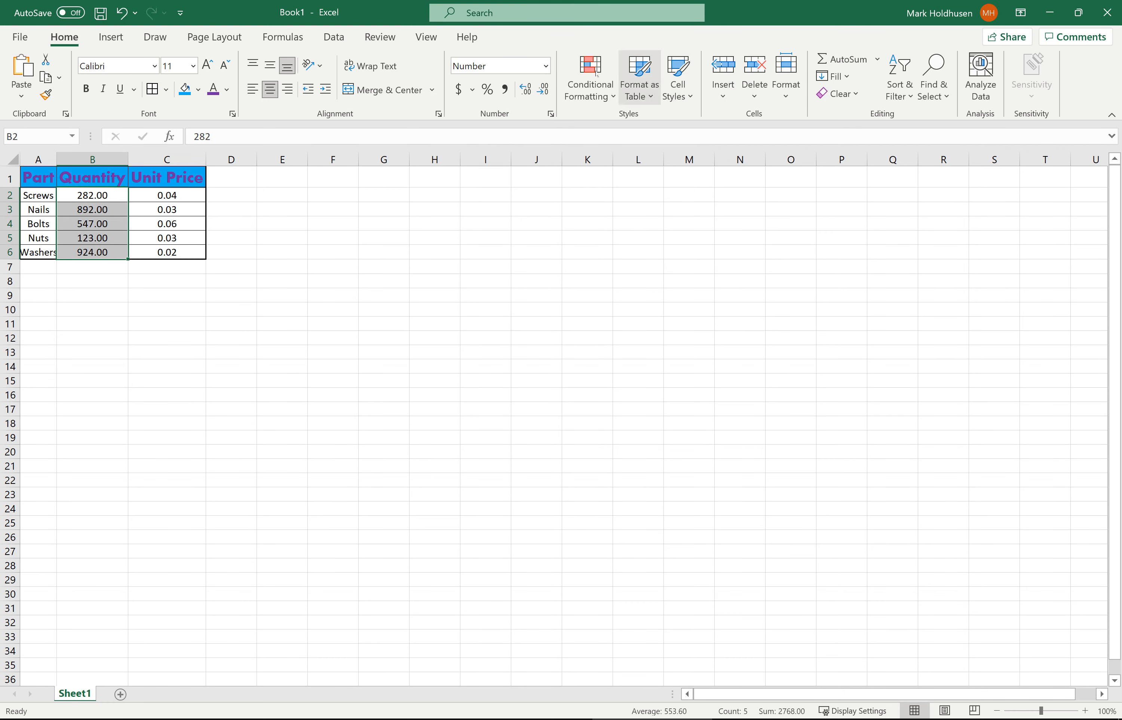
pyautogui.click(543, 90)
pyautogui.click(543, 90)
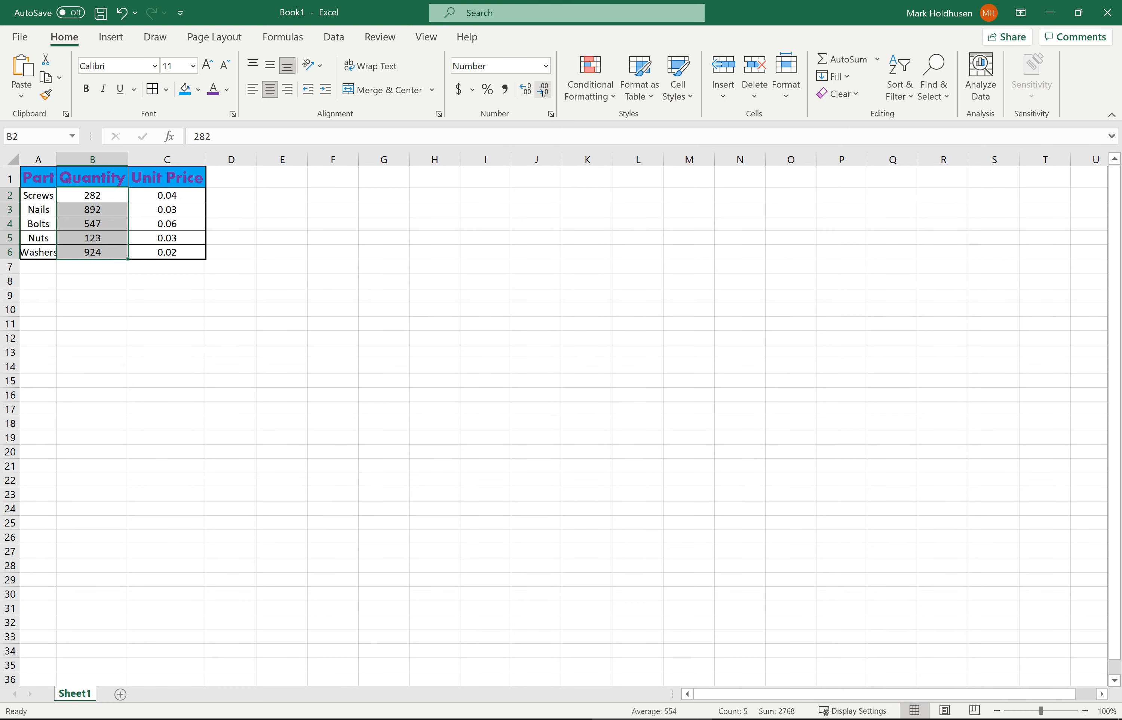
# Increase the quantities in B2 to B6 to five decimal places and reduce them back to none
pyautogui.click(527, 90)
pyautogui.click(527, 90)
pyautogui.click(528, 88)
pyautogui.click(528, 89)
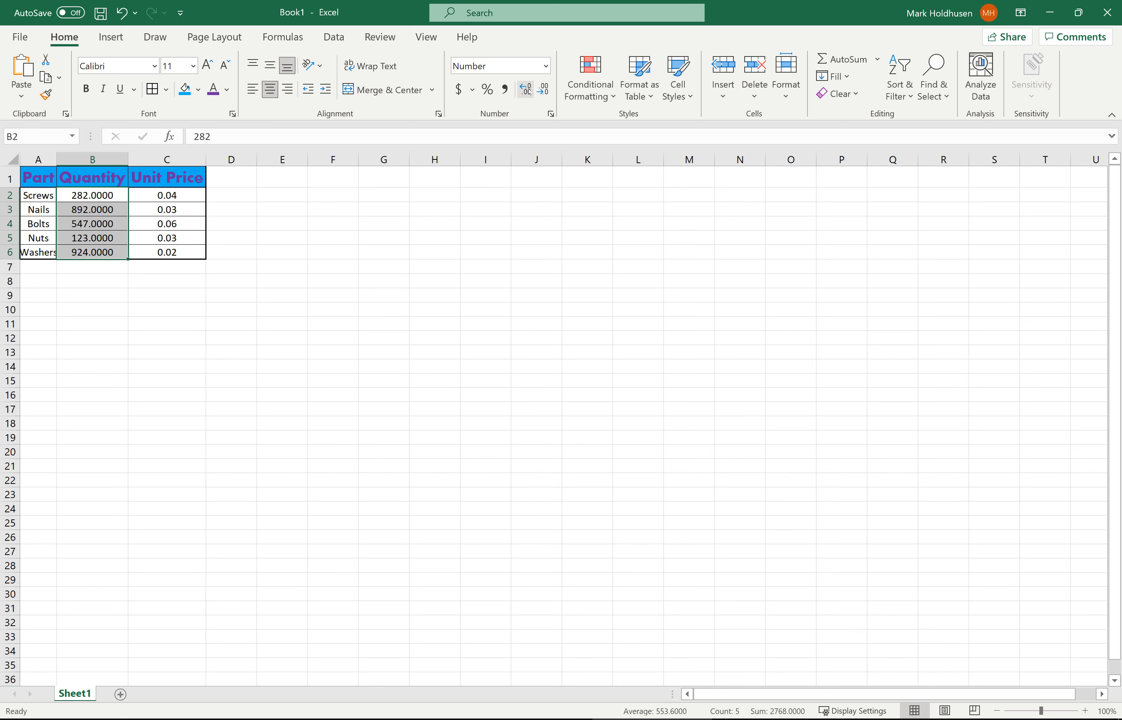
pyautogui.click(528, 90)
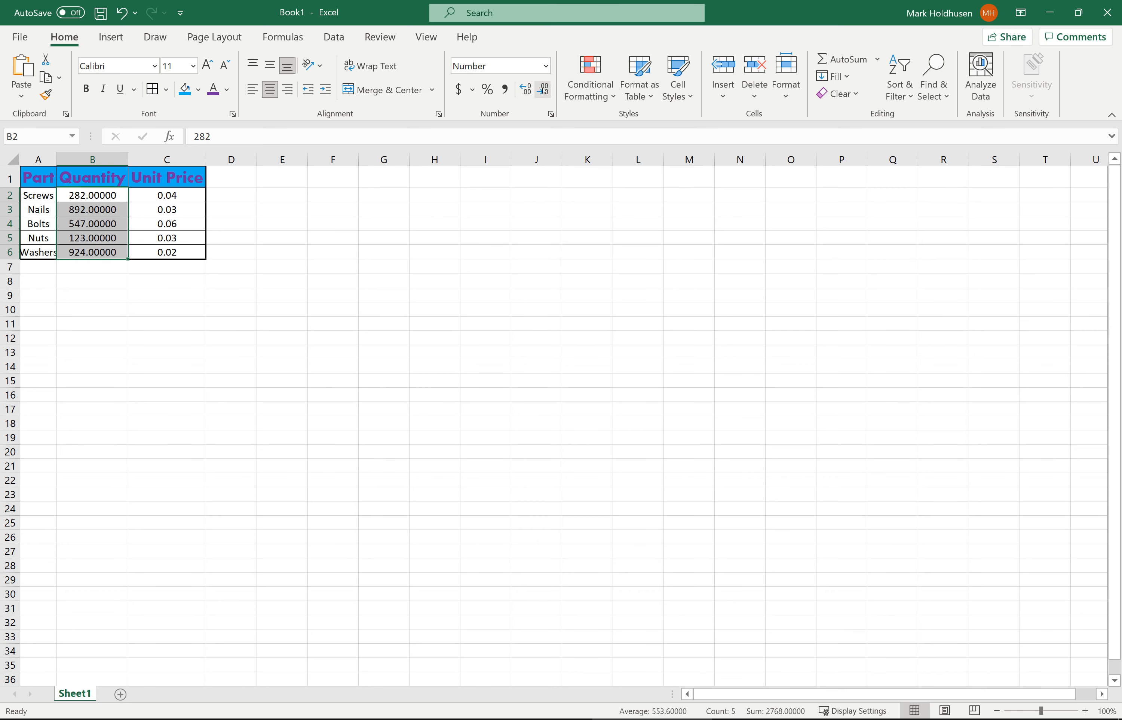
pyautogui.click(543, 90)
pyautogui.click(543, 89)
pyautogui.click(543, 89)
pyautogui.click(544, 91)
pyautogui.click(544, 91)
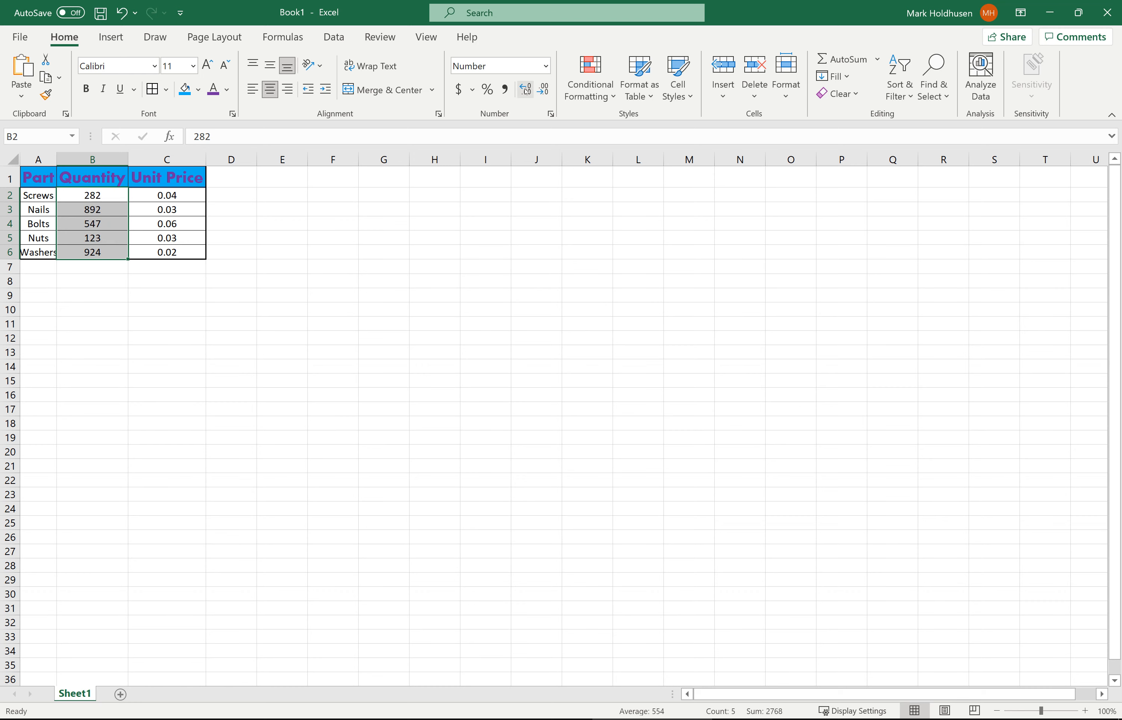
# Format the unit prices in cells C2 to C6 as Currency
pyautogui.moveTo(167, 195); pyautogui.dragTo(166, 252)
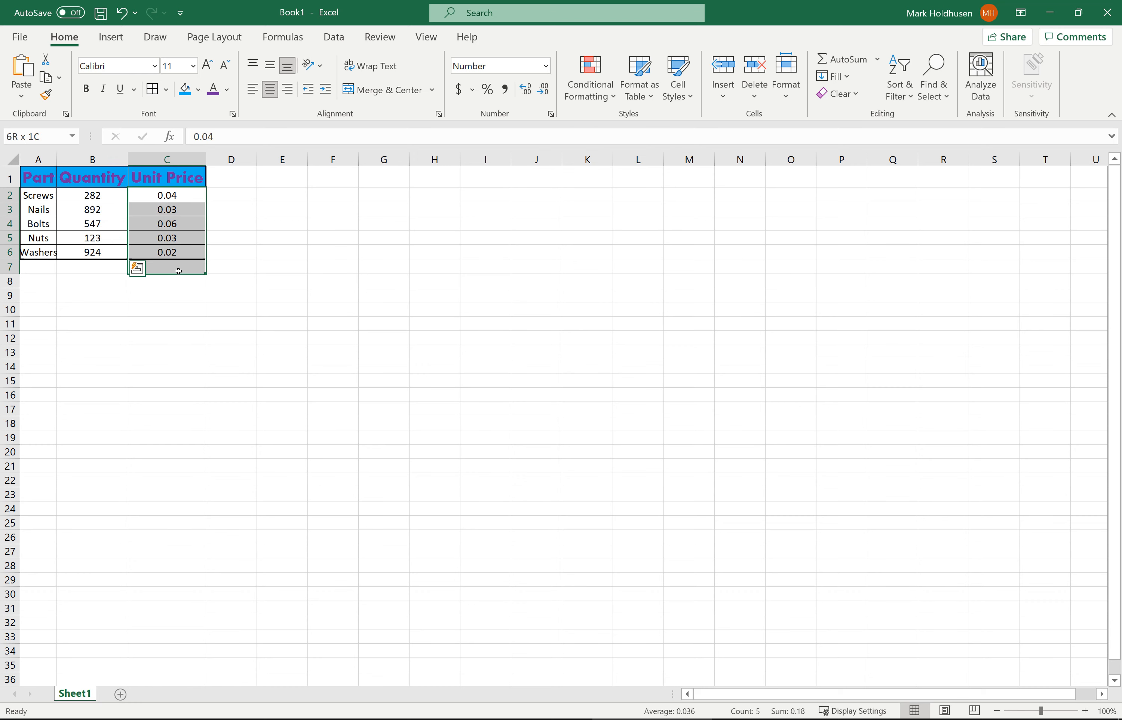
pyautogui.click(545, 65)
pyautogui.click(532, 159)
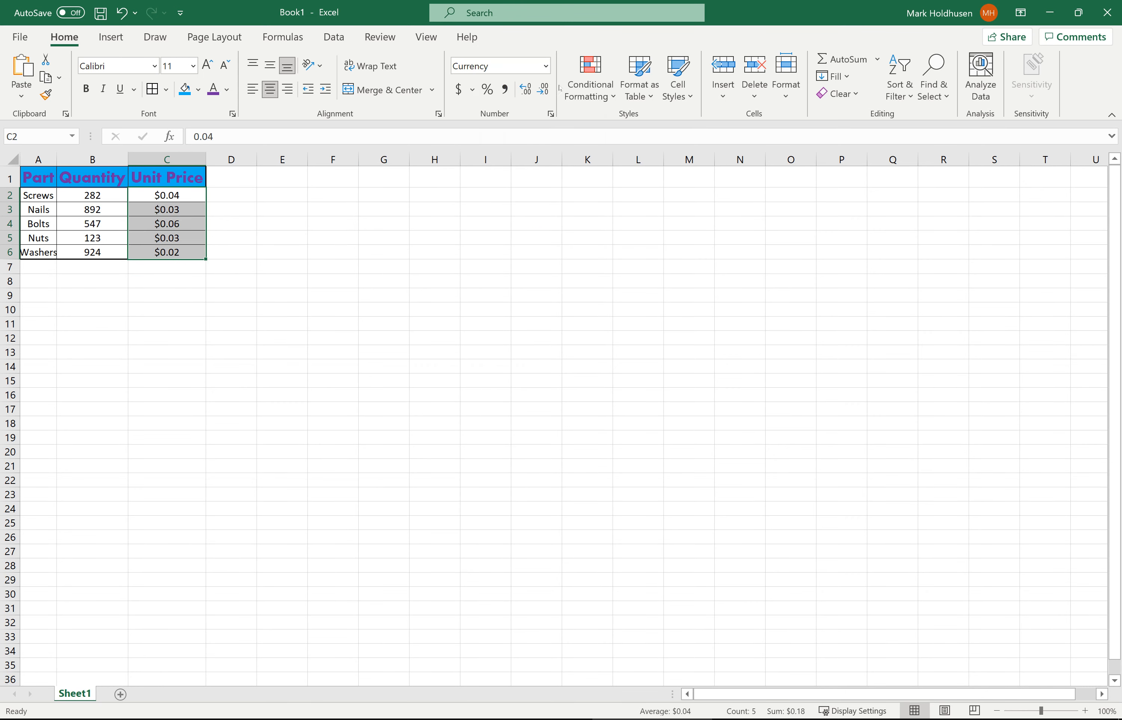
# Try the Accounting format on the unit prices in C2 to C6, return them to Currency and deselect the cells
pyautogui.click(546, 65)
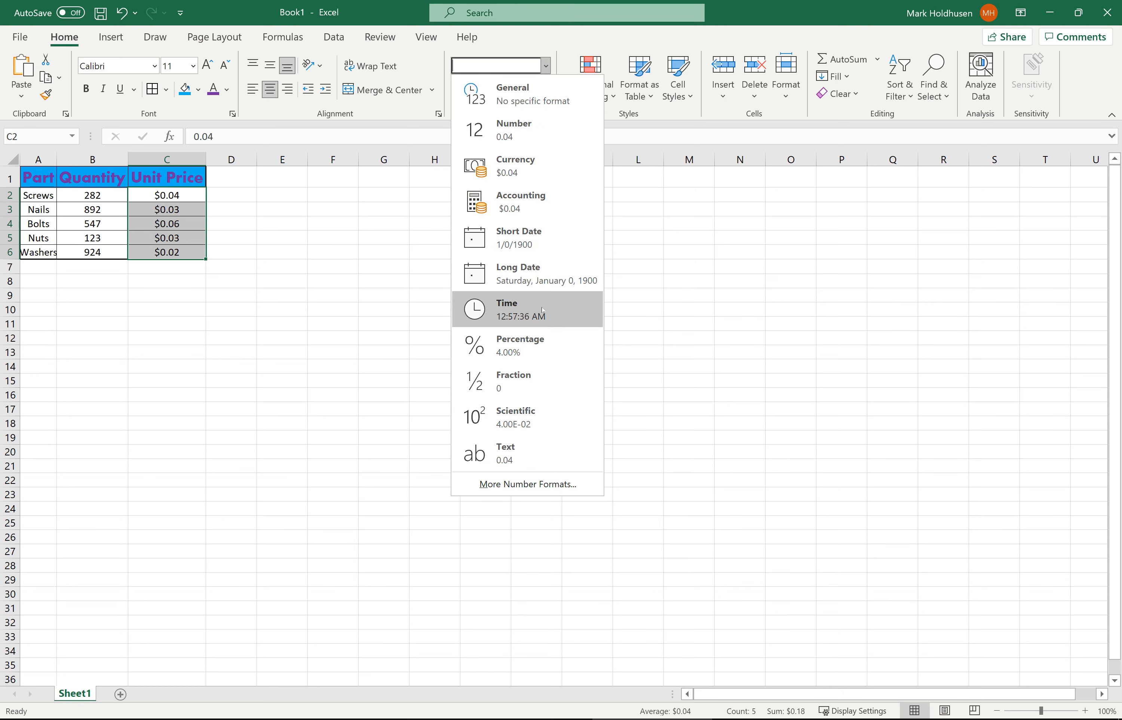
pyautogui.click(527, 205)
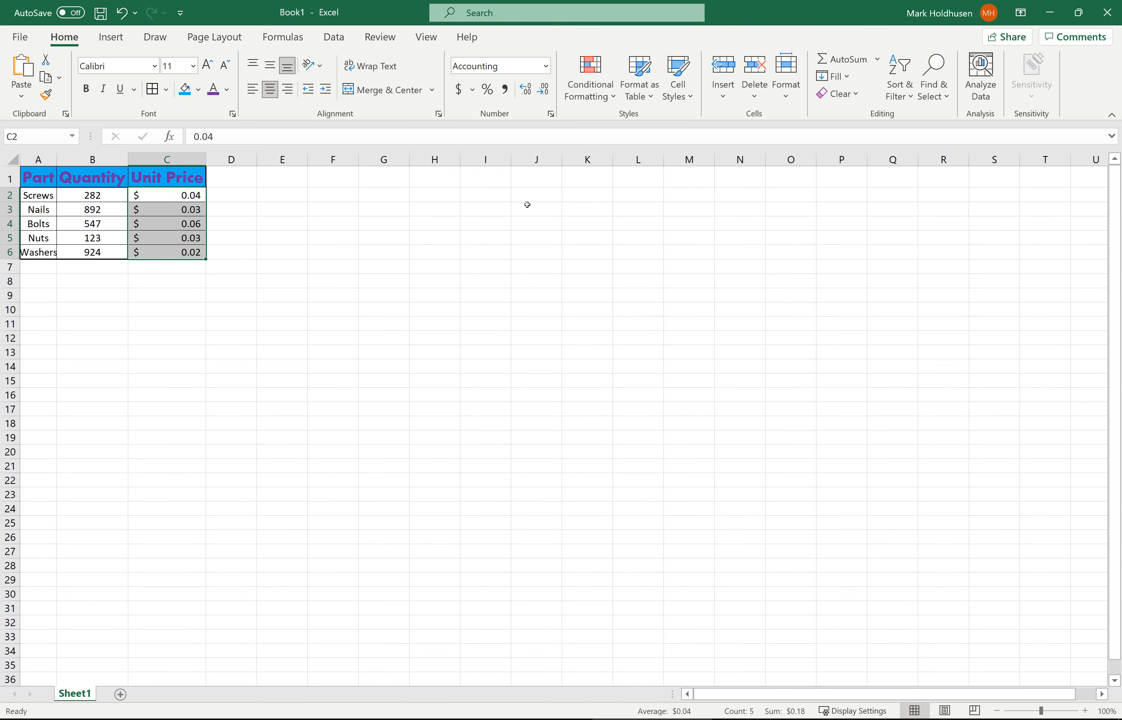
pyautogui.click(545, 67)
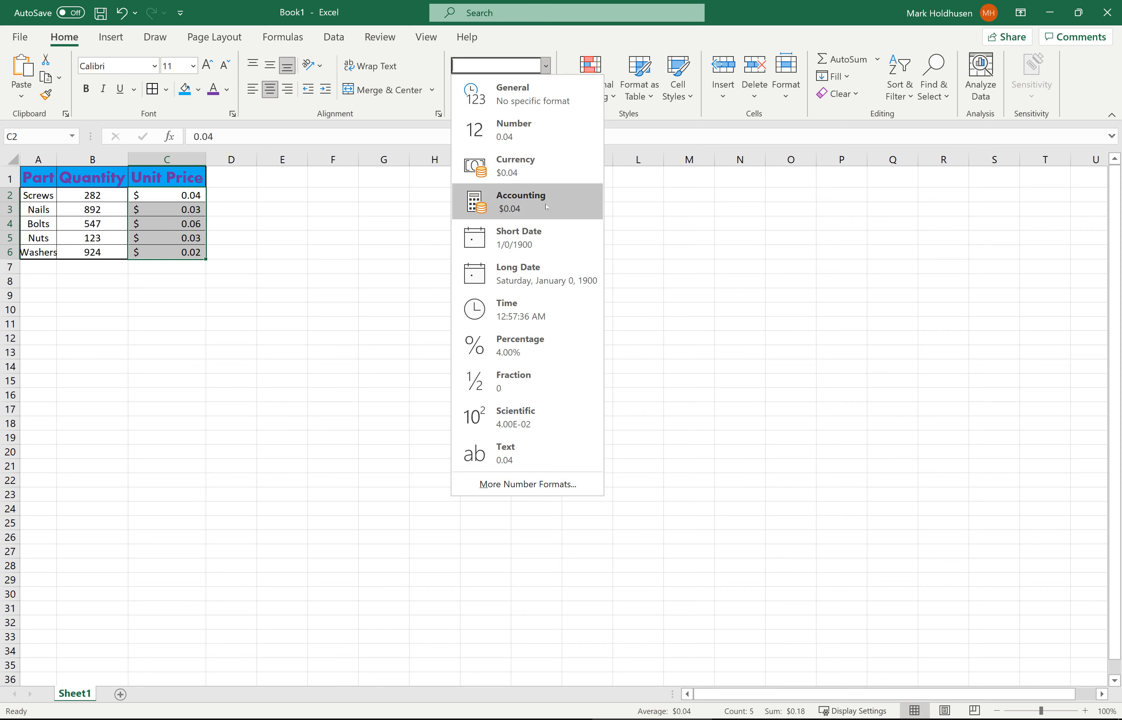
pyautogui.click(492, 183)
pyautogui.click(261, 225)
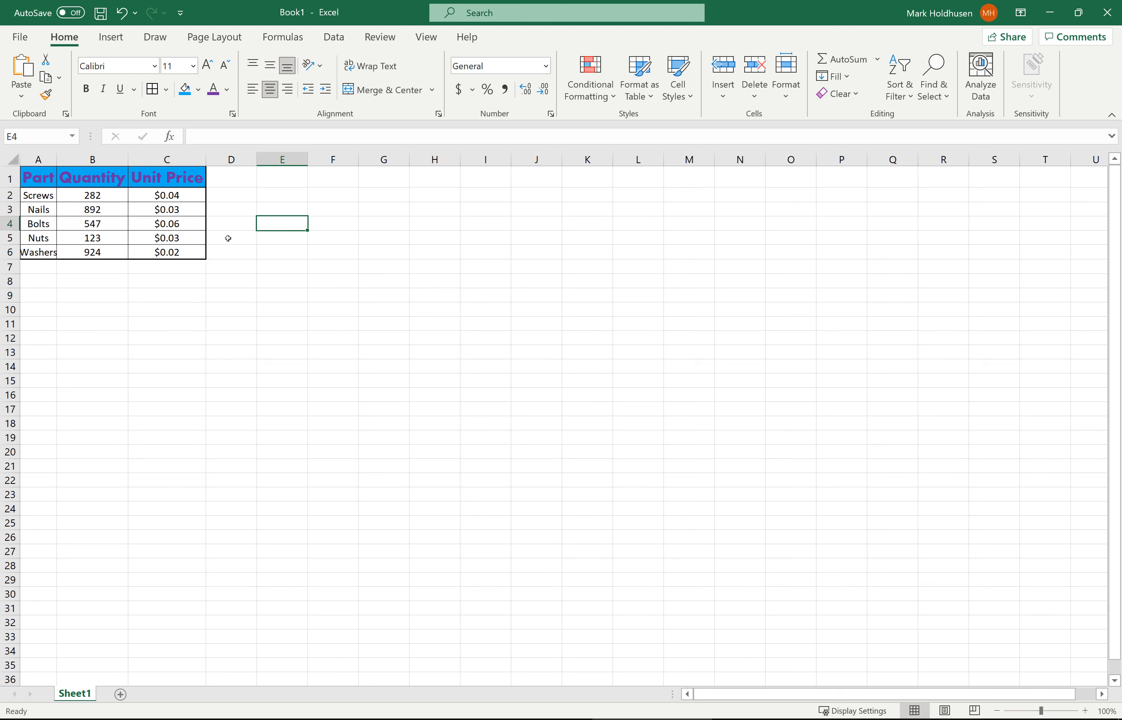
# Format cells A1 to C6 as a table with headers in the light style with a black header row, dismissing the data analysis suggestion
pyautogui.moveTo(190, 252); pyautogui.dragTo(33, 177)
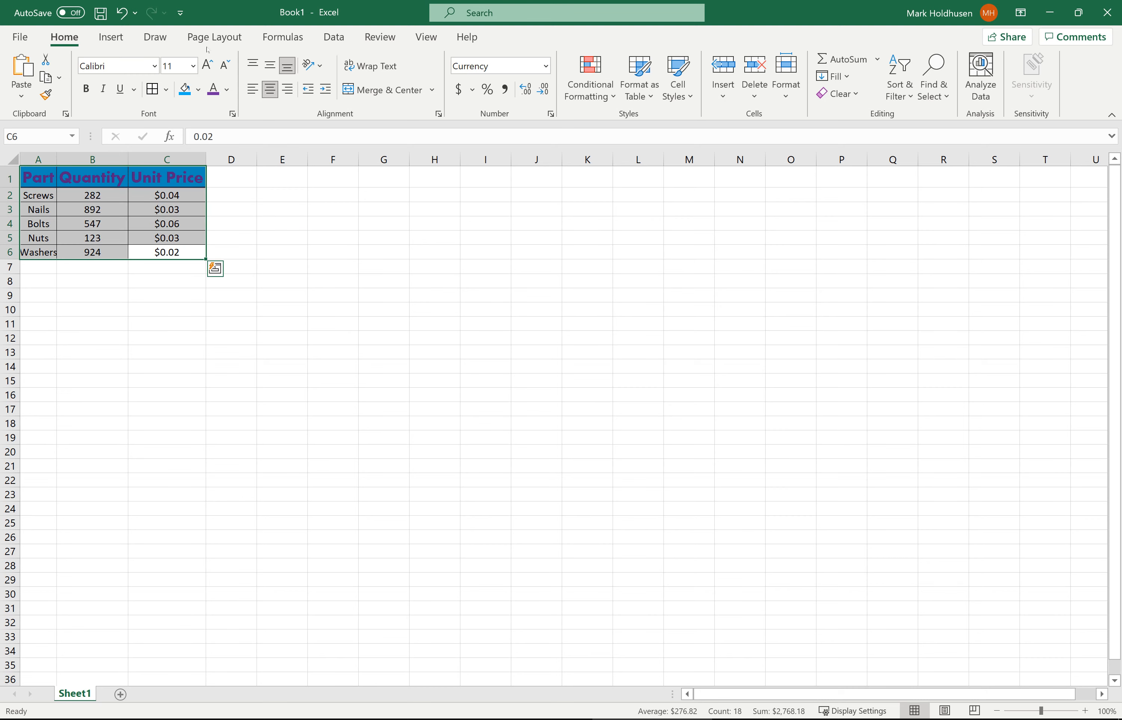
pyautogui.click(650, 97)
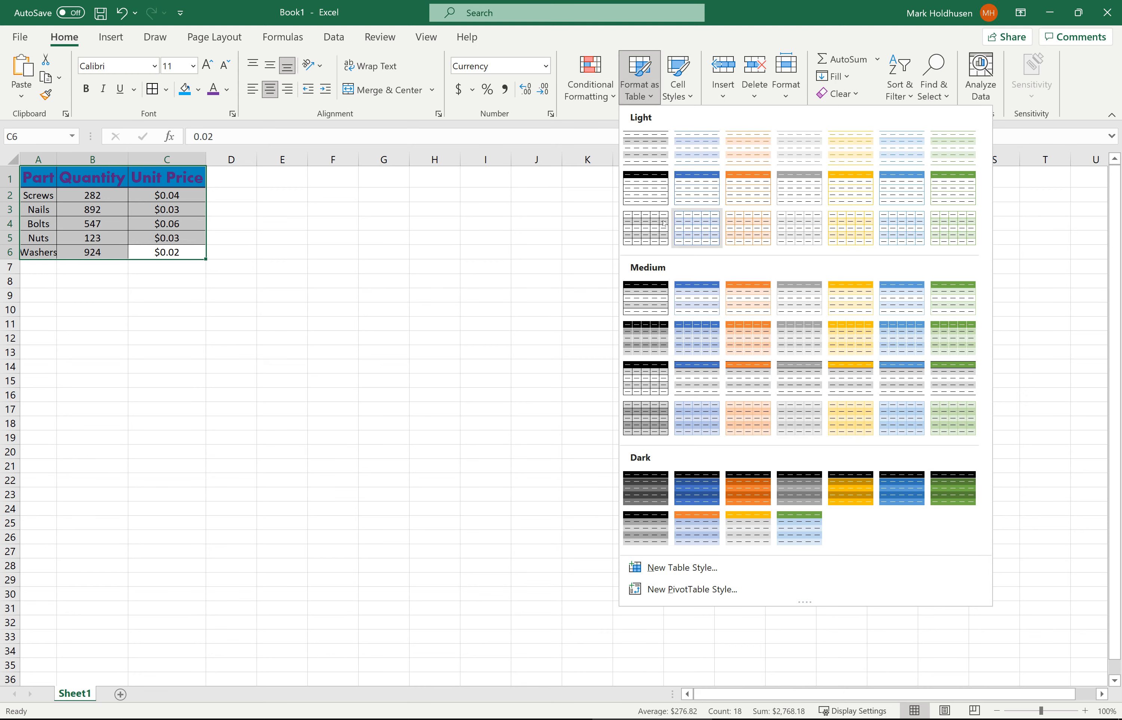
pyautogui.click(647, 186)
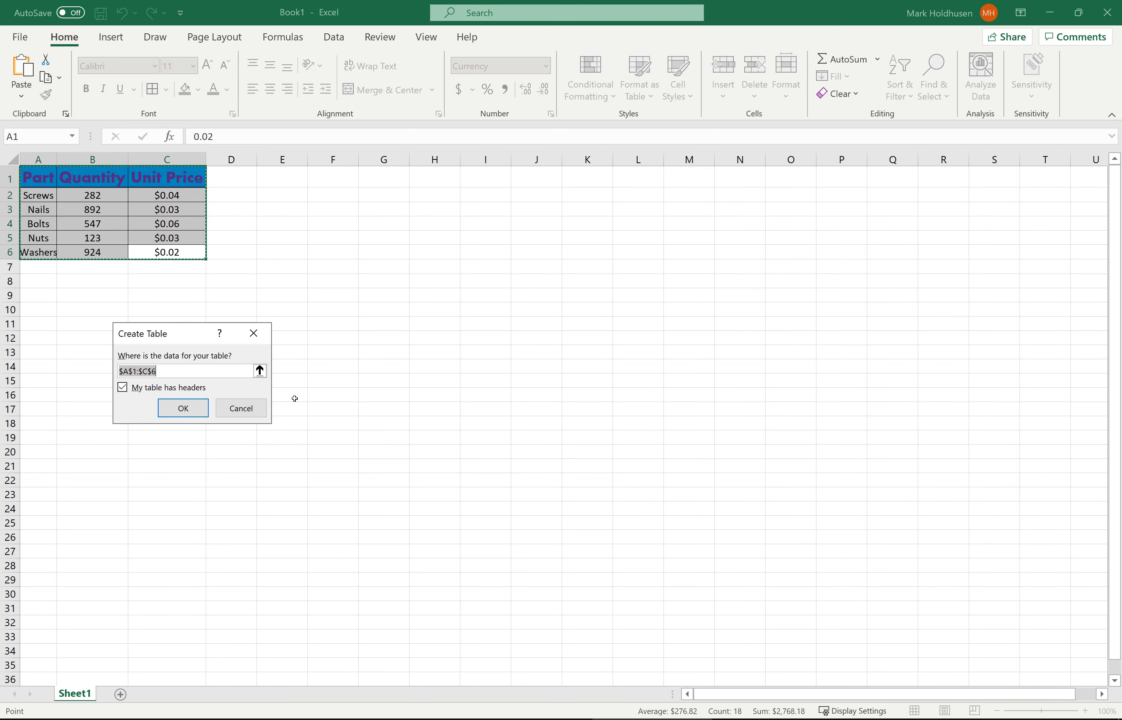
pyautogui.click(184, 407)
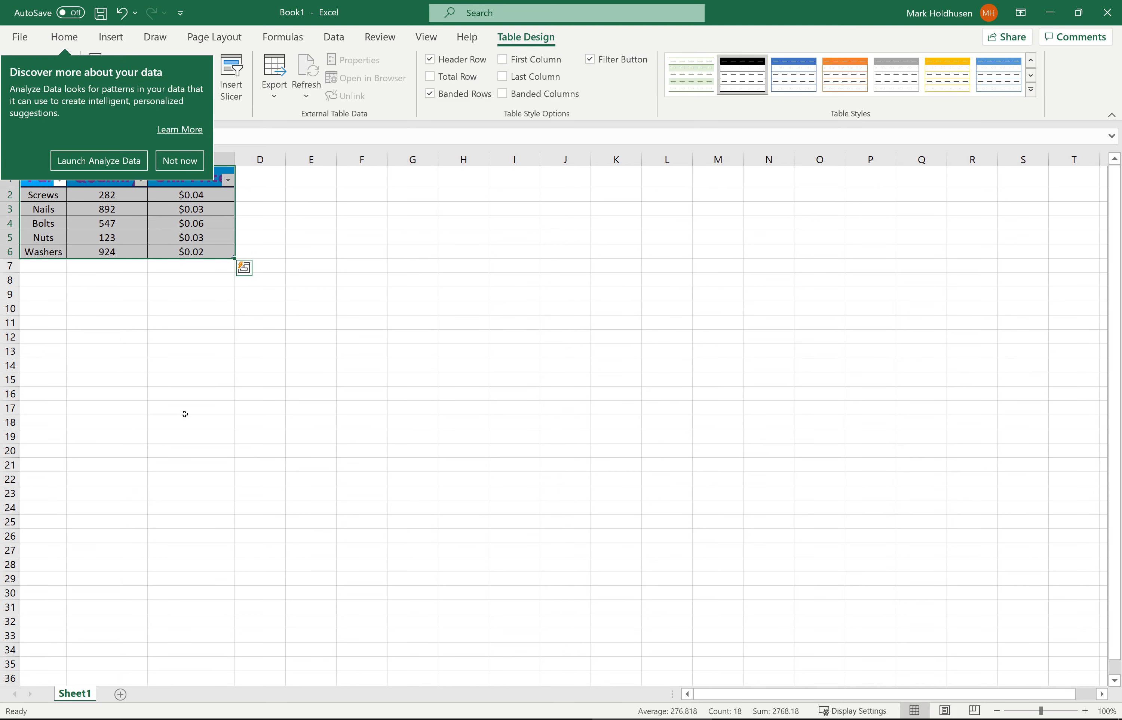
pyautogui.click(169, 162)
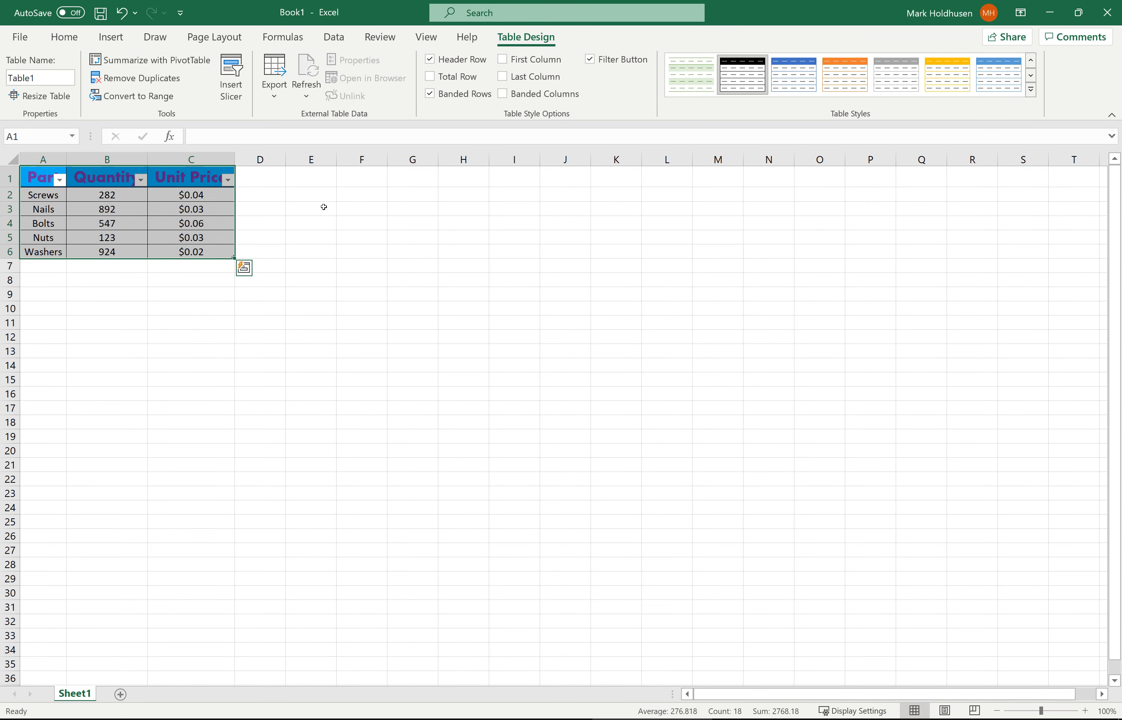
# Undo the table formatting applied to cells A1 to C6 and deselect the range
pyautogui.click(120, 16)
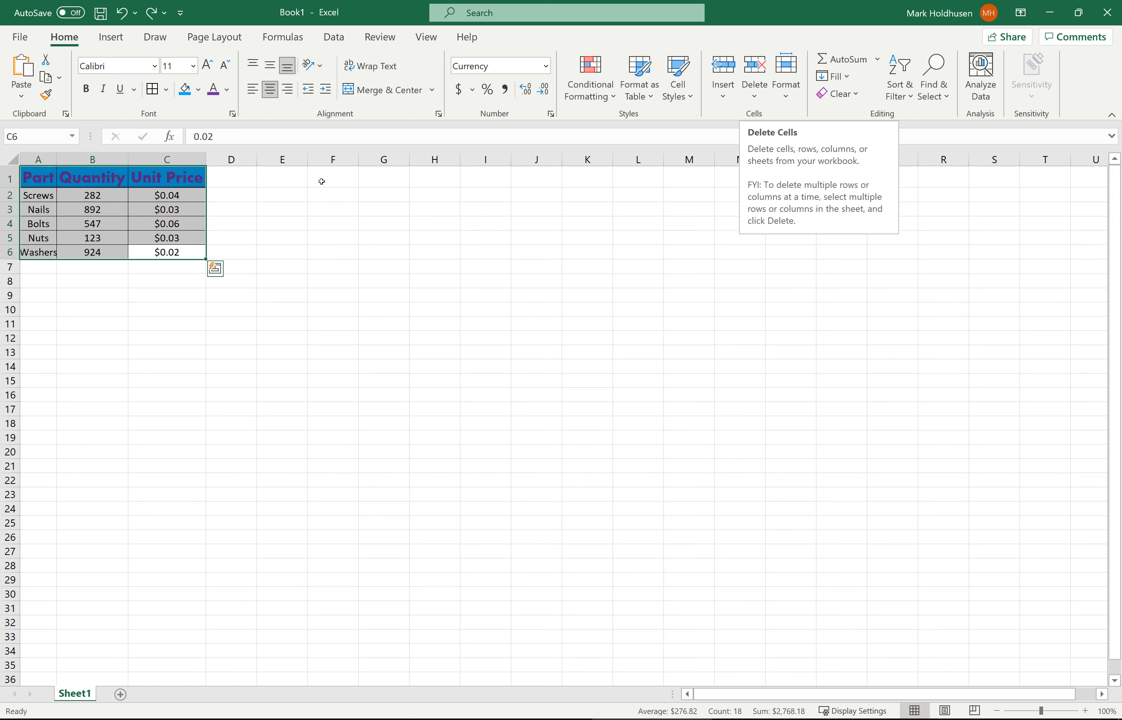
pyautogui.click(251, 214)
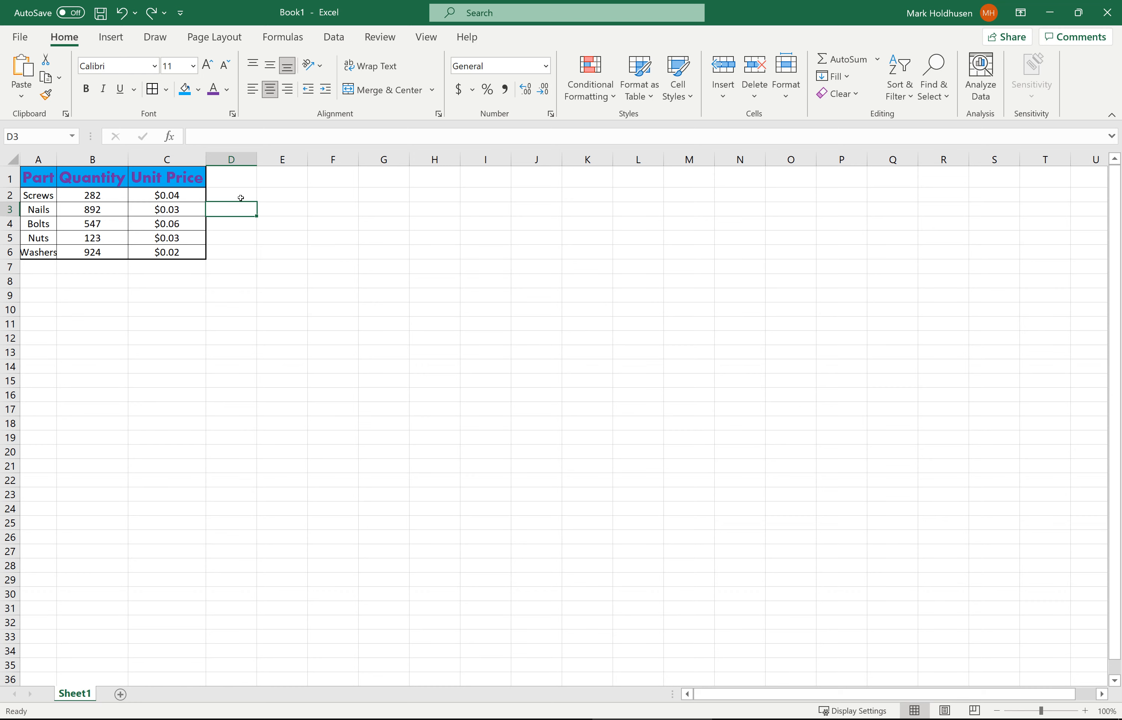
# Add the column heading "Total Price" in cell D1
pyautogui.click(217, 177)
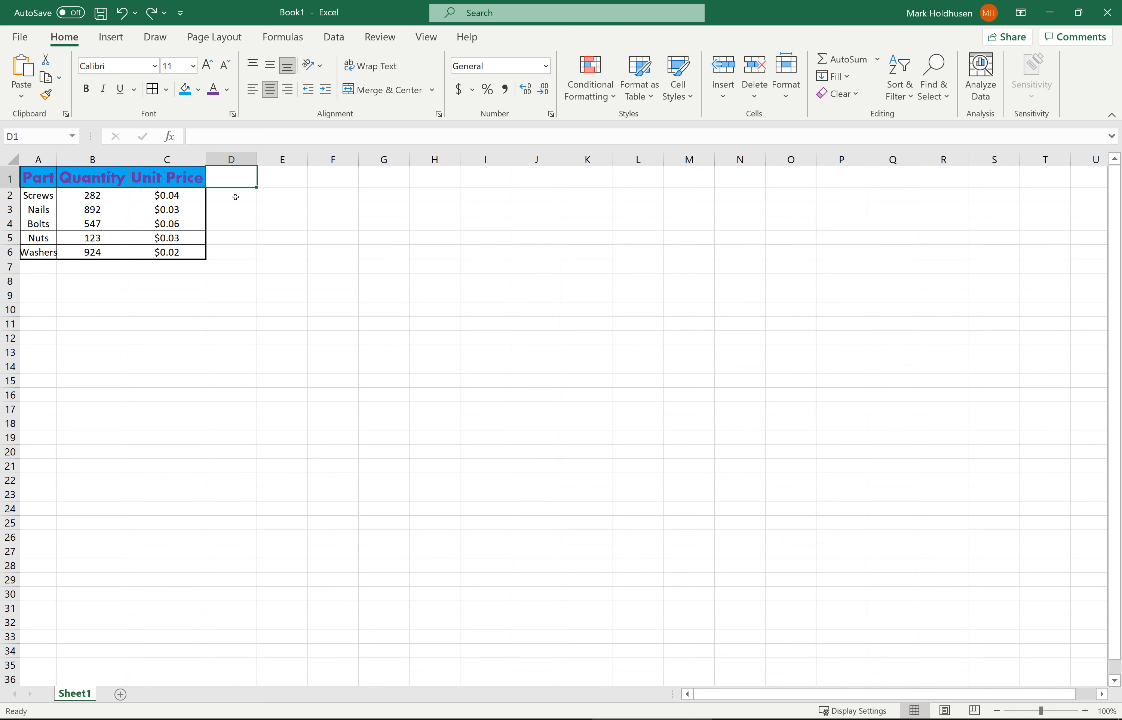
pyautogui.write('Total ')
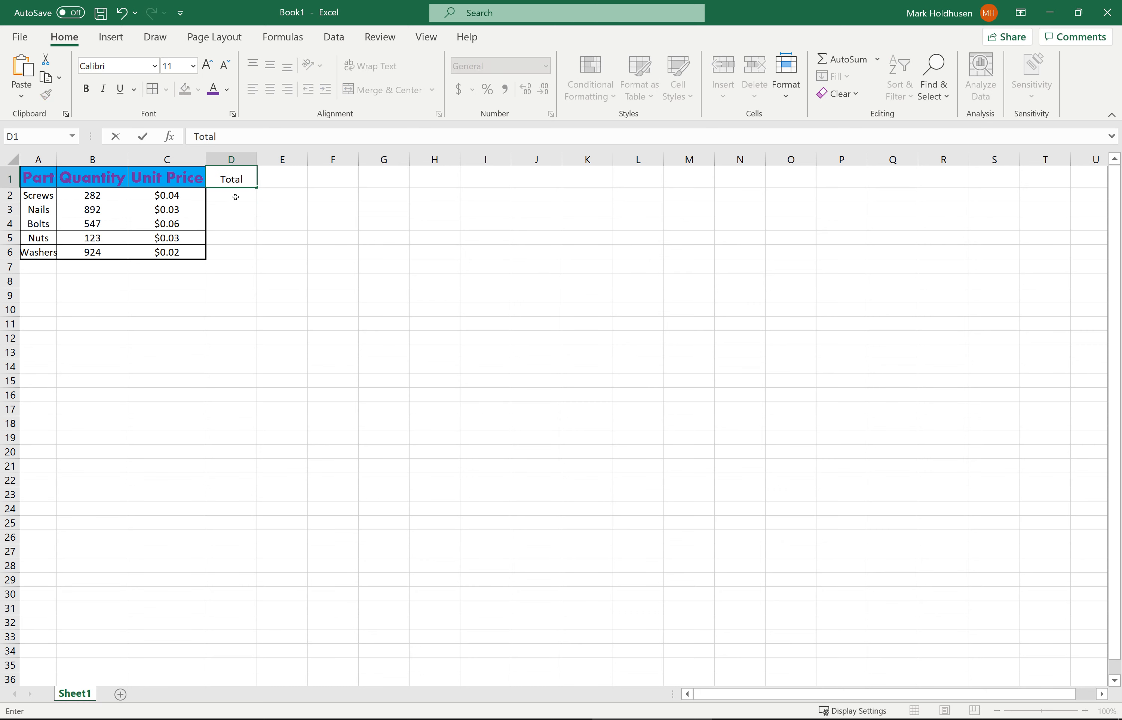
pyautogui.write('Price')
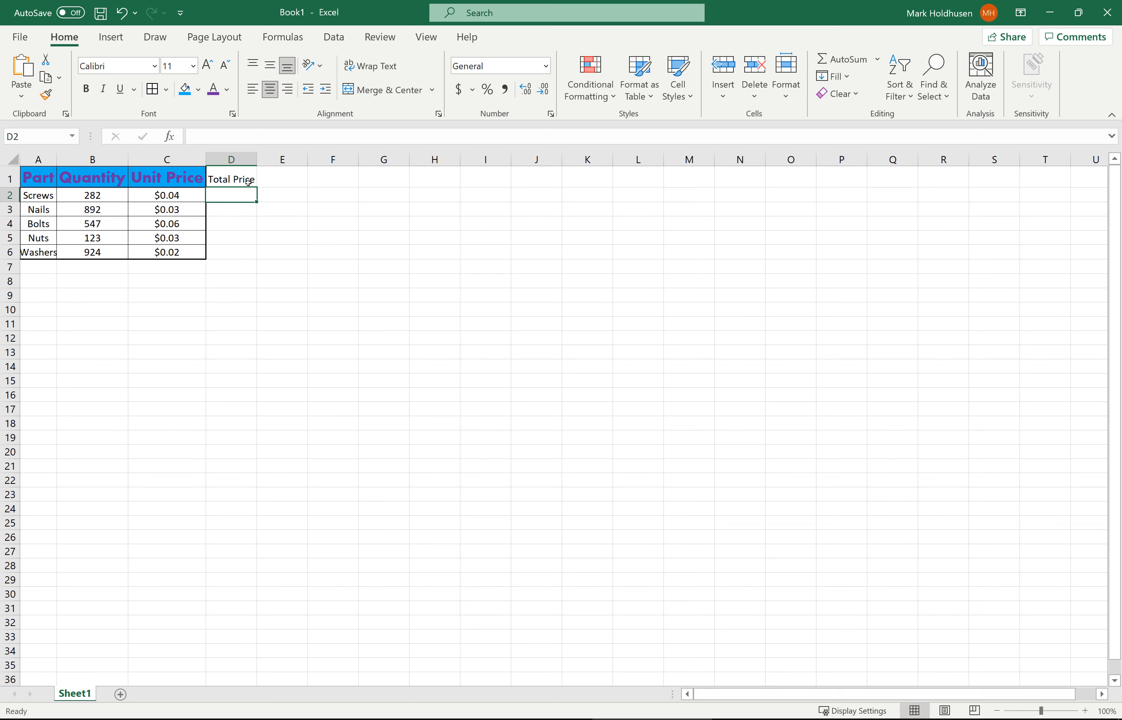
# Copy the Unit Price header's formatting to the Total Price header in D1 and autofit the width of column D
pyautogui.click(182, 176)
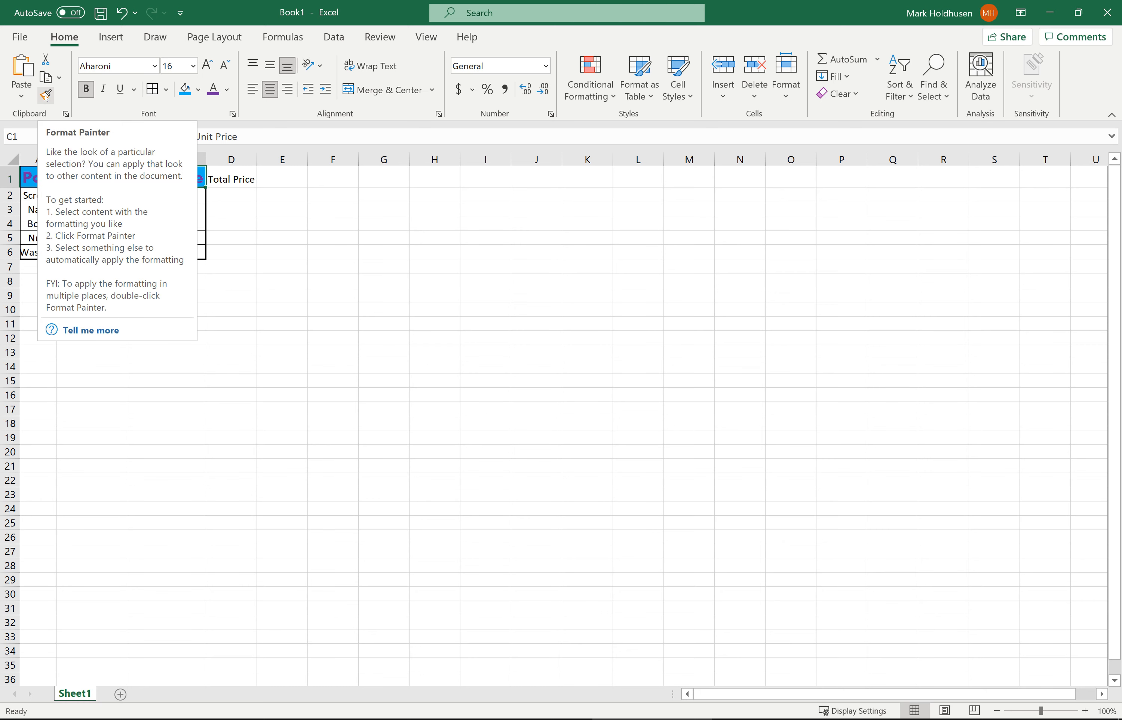
pyautogui.click(46, 96)
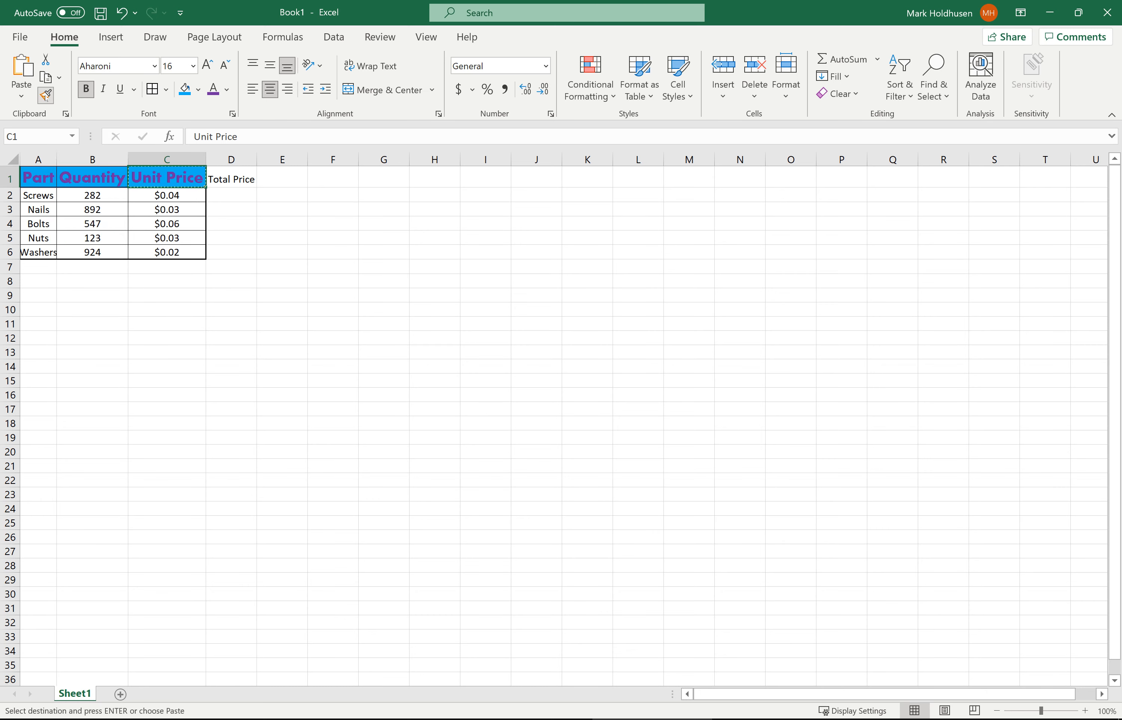
pyautogui.click(243, 180)
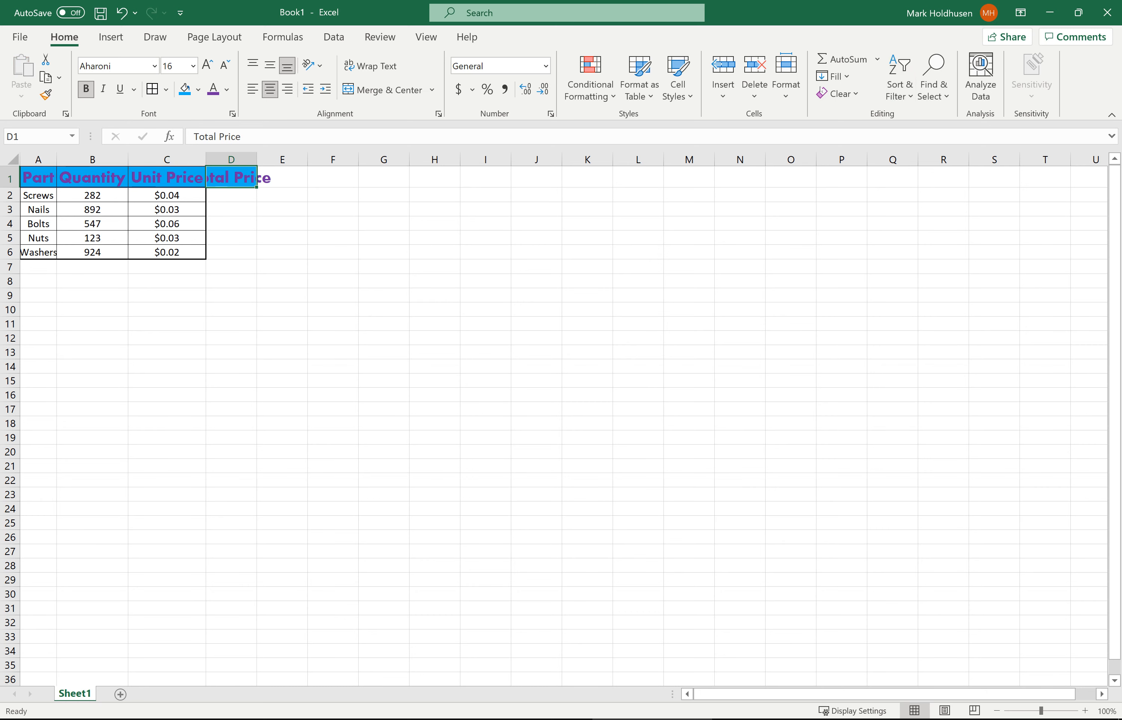
pyautogui.click(786, 82)
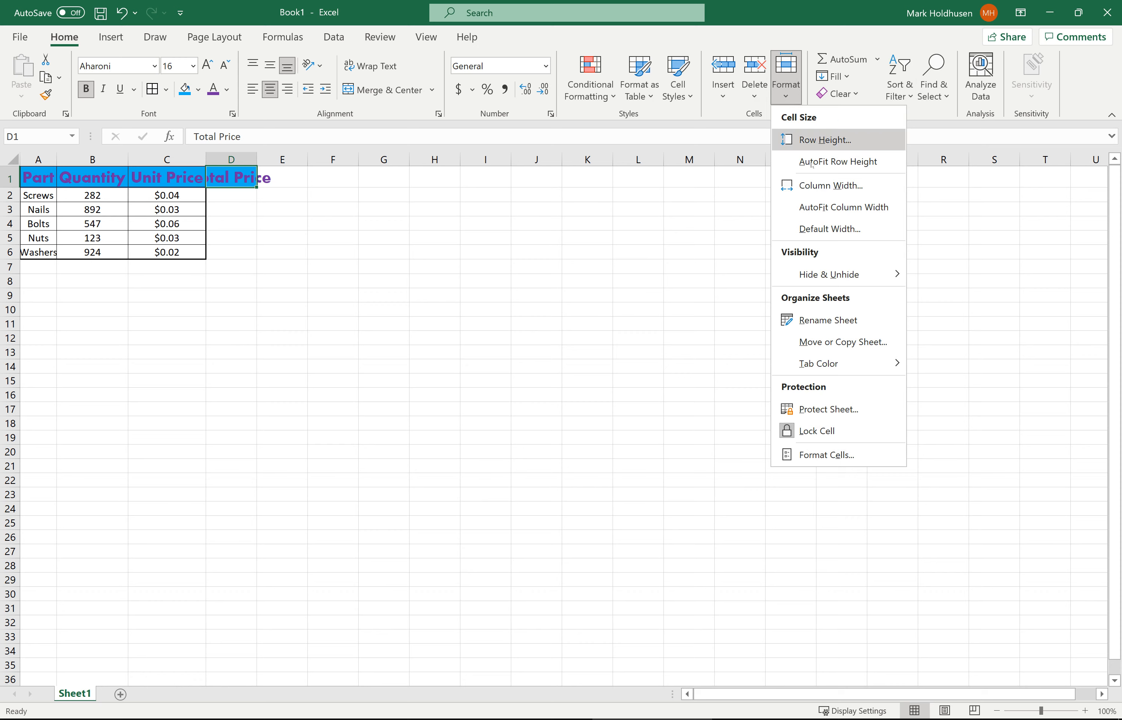
pyautogui.click(844, 209)
pyautogui.click(259, 268)
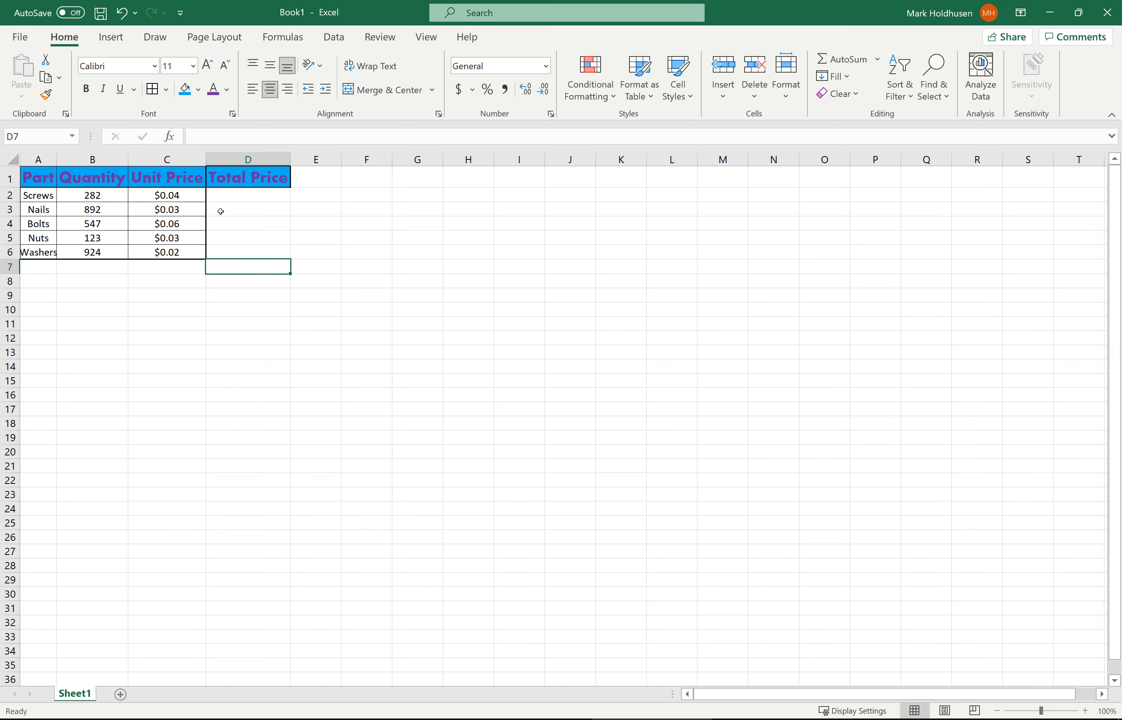
# Calculate the screws' total price in D2 from fixed numbers with the formula =282*.04
pyautogui.click(253, 195)
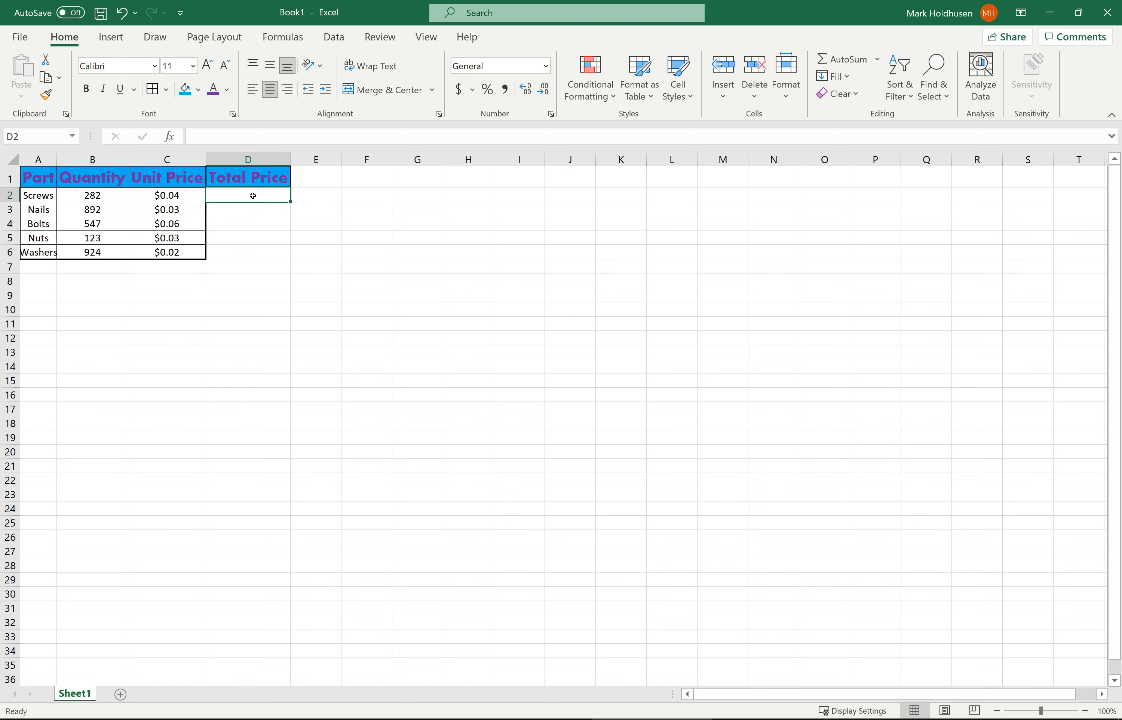
pyautogui.click(94, 195)
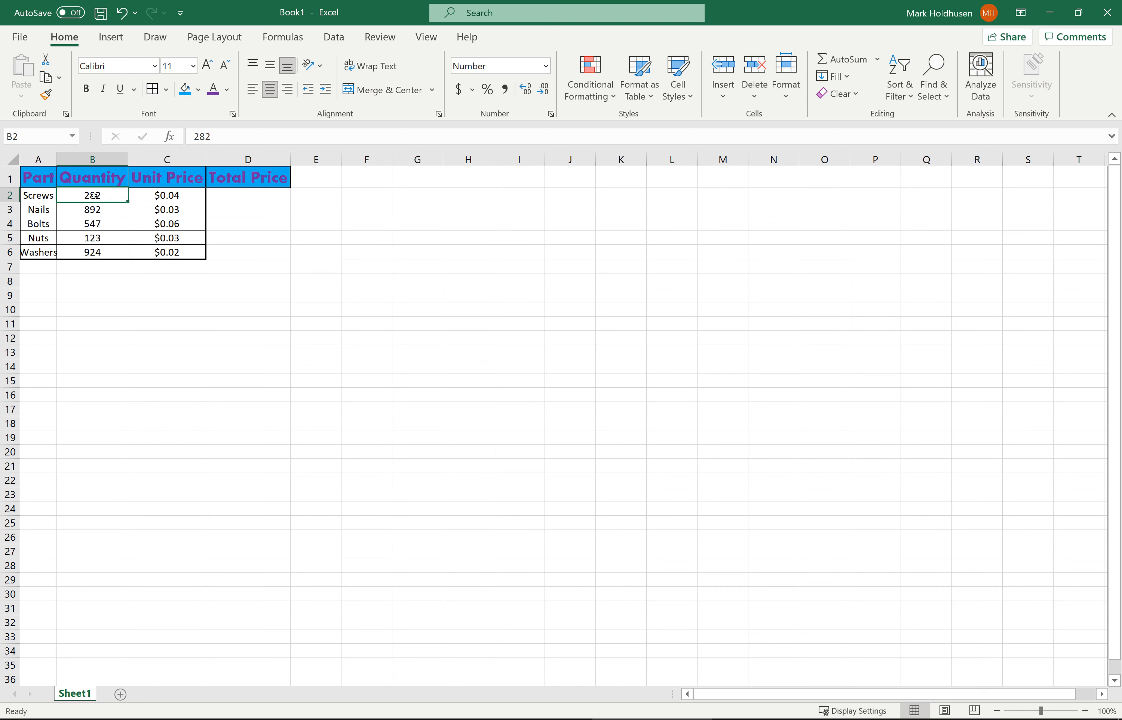
pyautogui.click(166, 195)
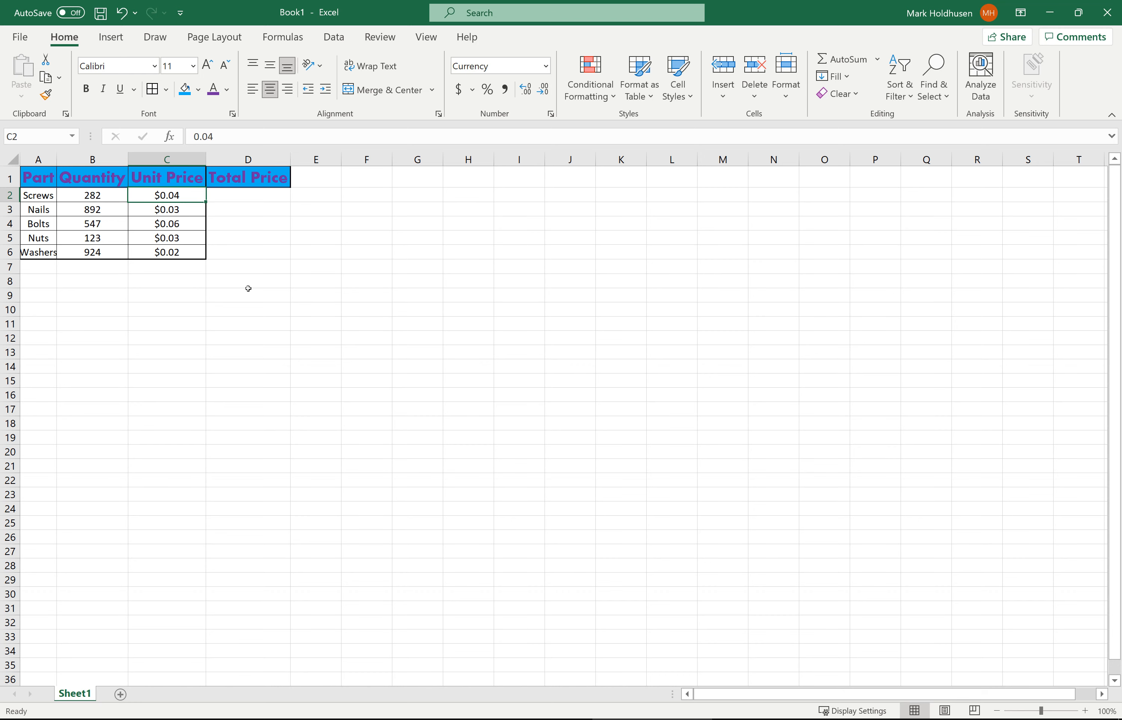
pyautogui.click(261, 193)
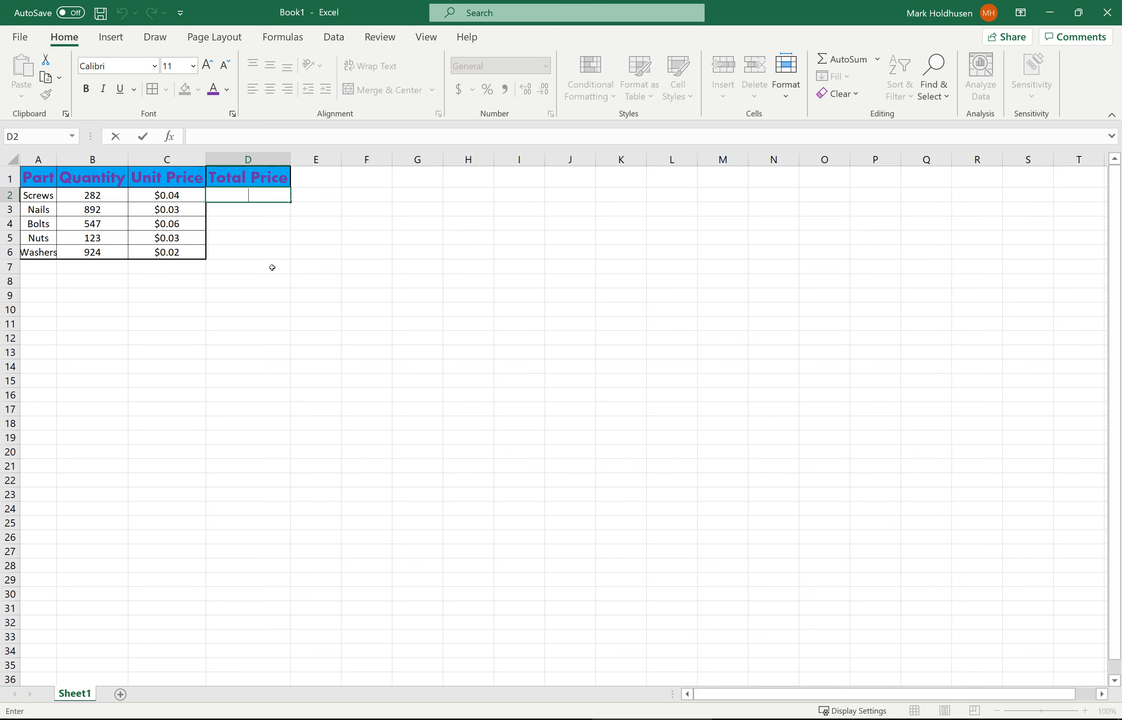
pyautogui.write('=')
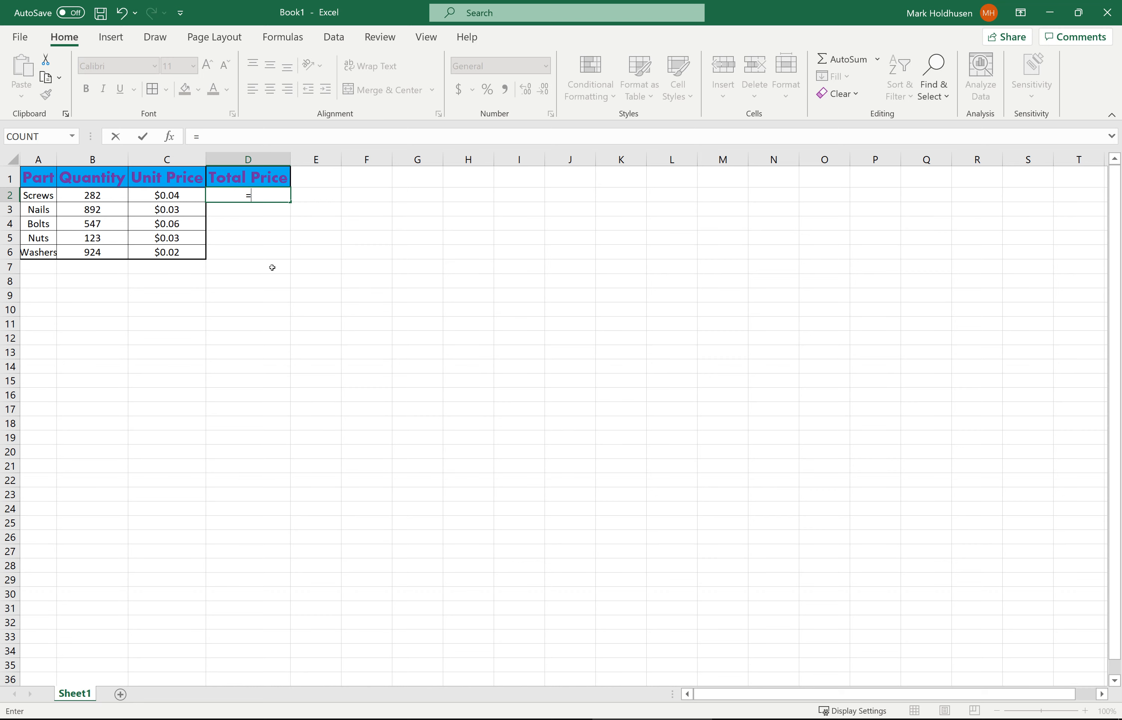
pyautogui.write('282*.04')
pyautogui.press('Return')
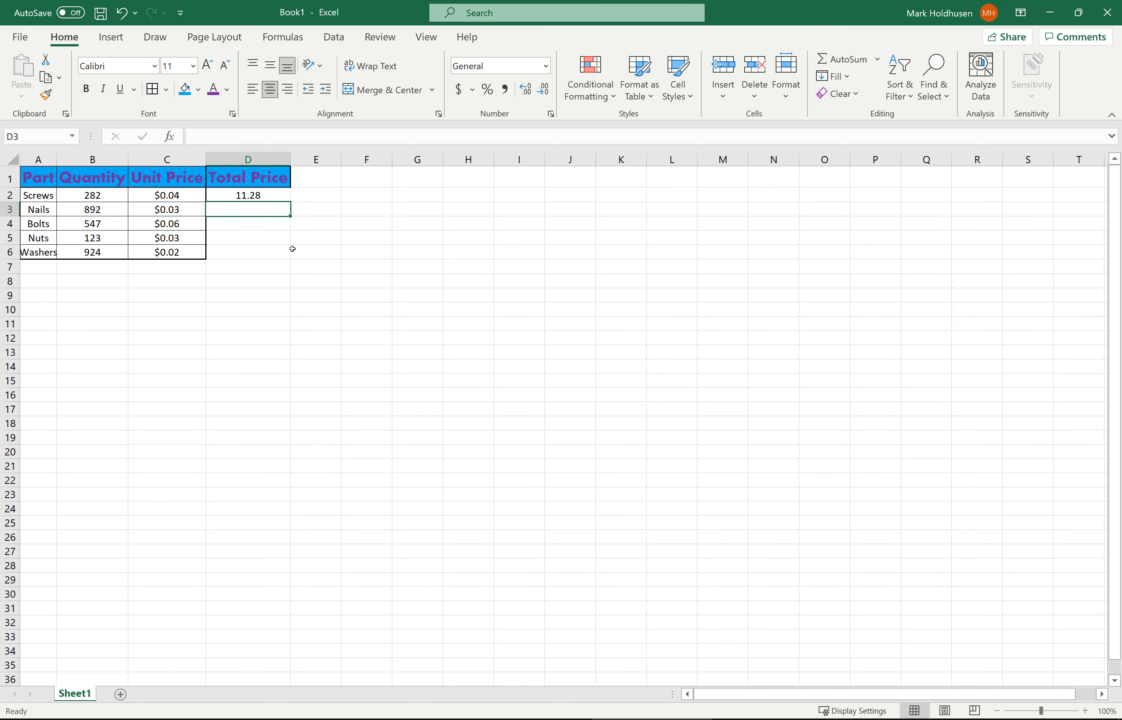
# Change the quantity of screws in B2 to 482
pyautogui.click(117, 198)
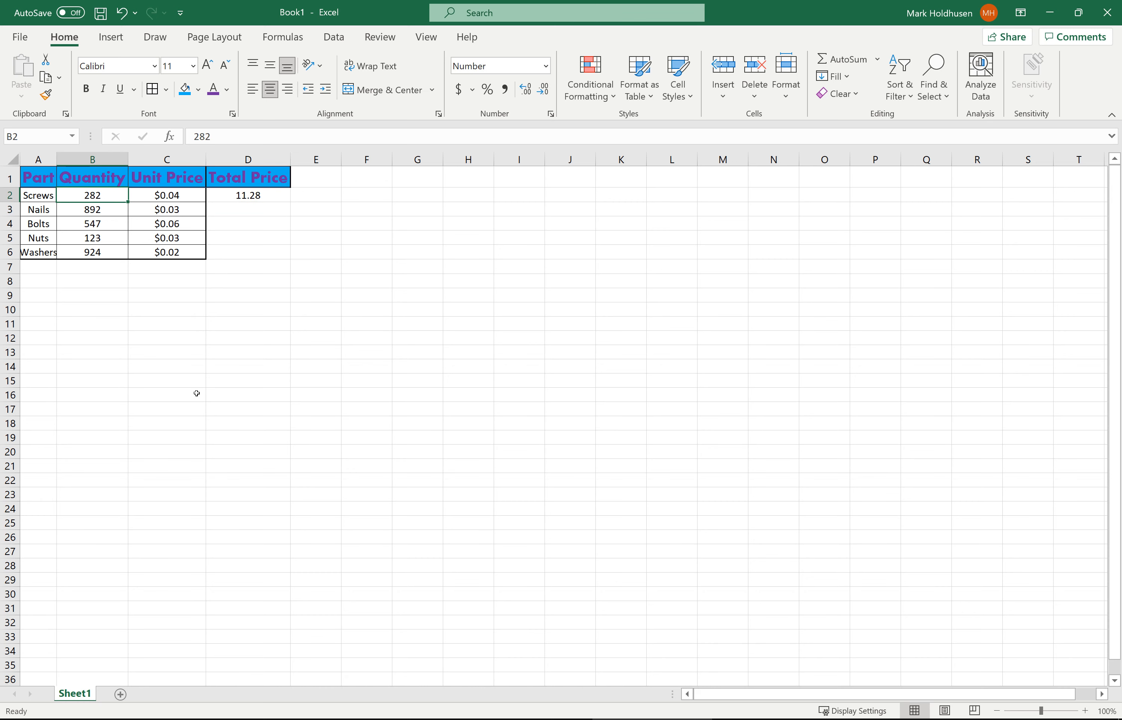
pyautogui.write('482')
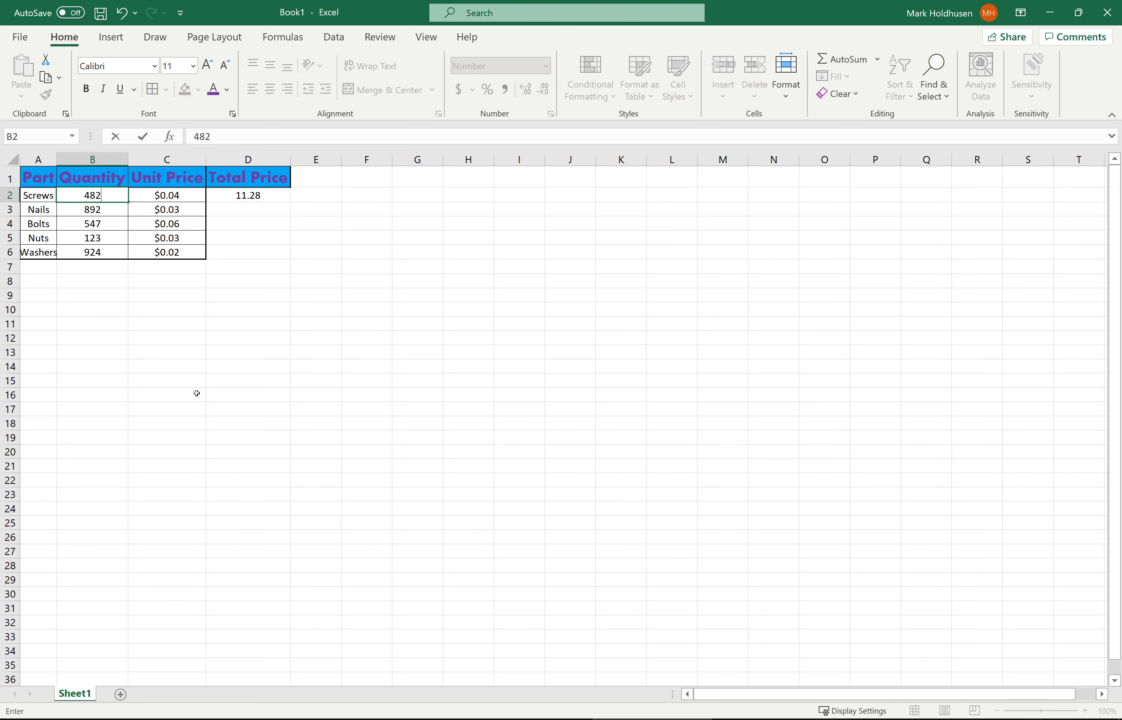
pyautogui.press('Return')
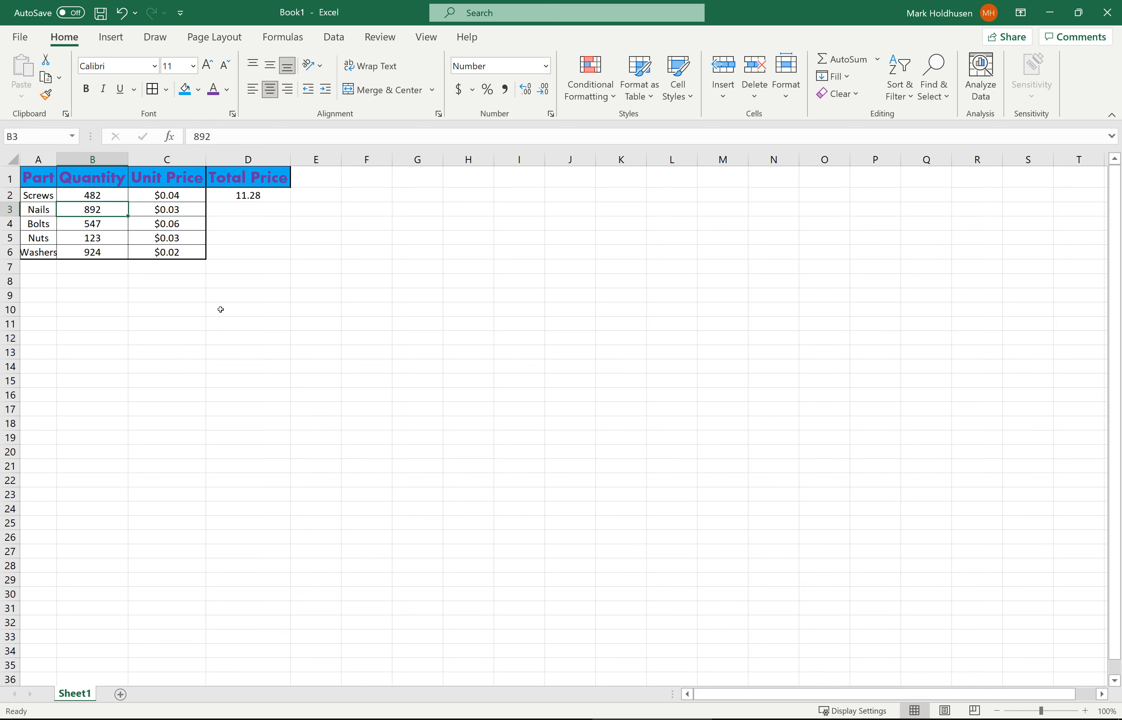
# Replace the fixed-number formula in D2 with =B2*C2, referencing the screws' quantity and unit price cells
pyautogui.click(246, 195)
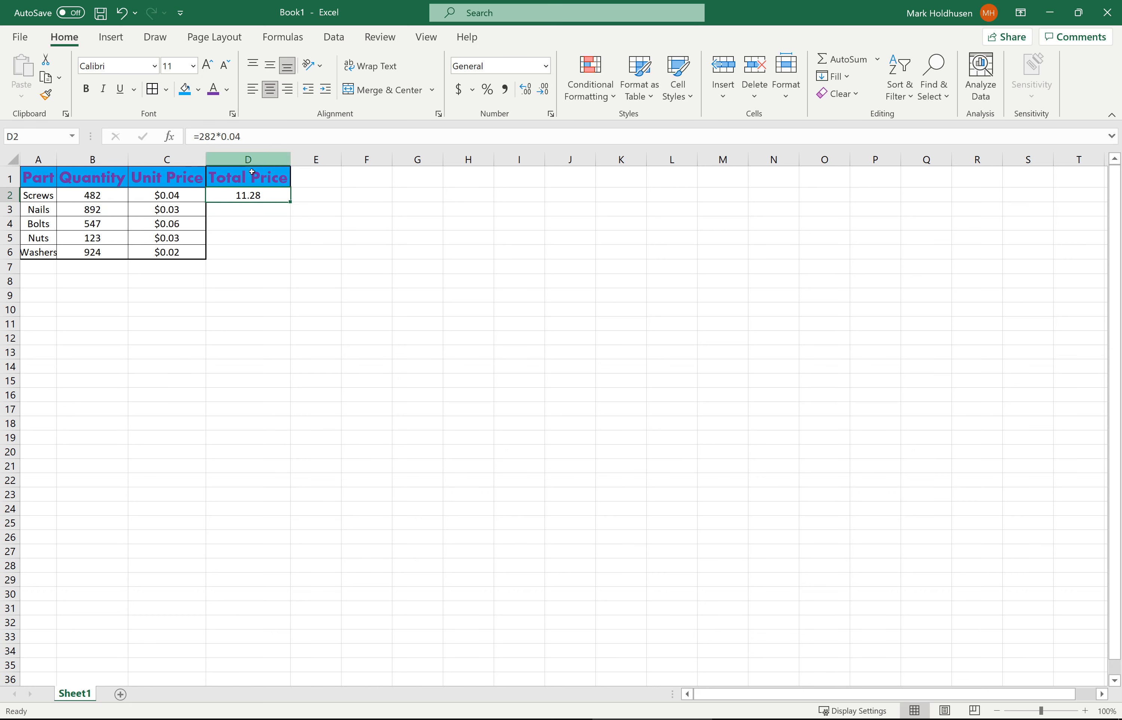
pyautogui.doubleClick(263, 195)
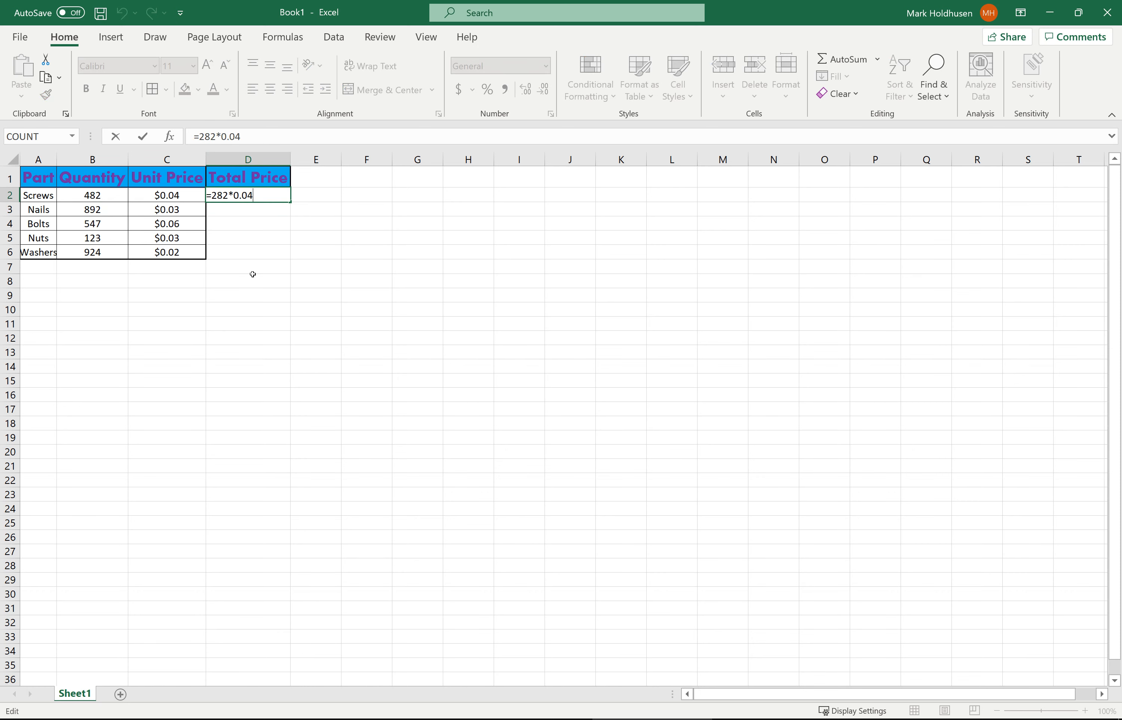
pyautogui.press('BackSpace')
pyautogui.press('BackSpace')
pyautogui.press('BackSpace')
pyautogui.press('BackSpace')
pyautogui.press('BackSpace')
pyautogui.press('BackSpace')
pyautogui.press('BackSpace')
pyautogui.press('BackSpace')
pyautogui.press('BackSpace')
pyautogui.write('=')
pyautogui.click(110, 194)
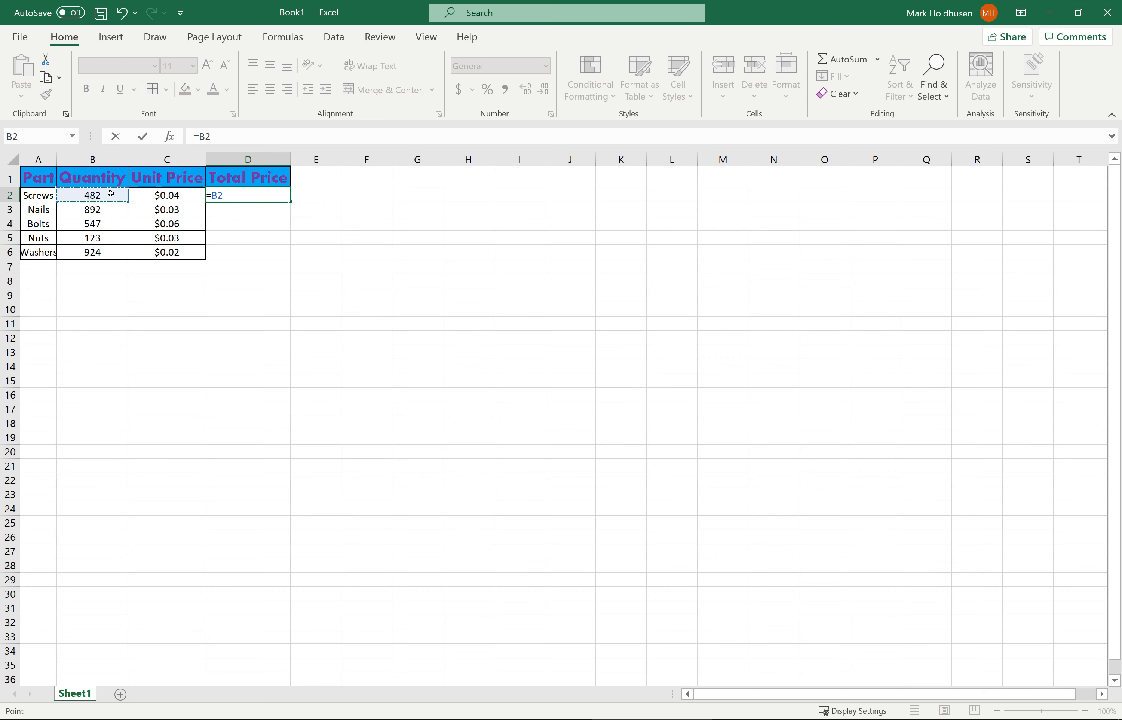
pyautogui.write('*')
pyautogui.click(167, 195)
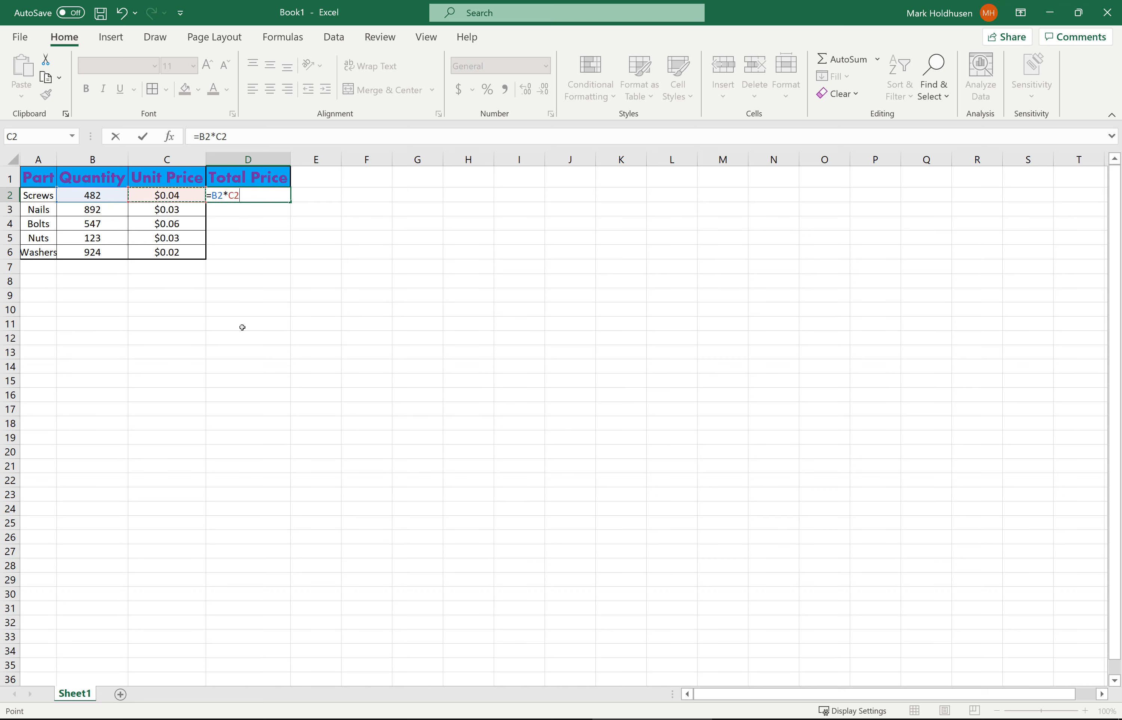
pyautogui.press('Return')
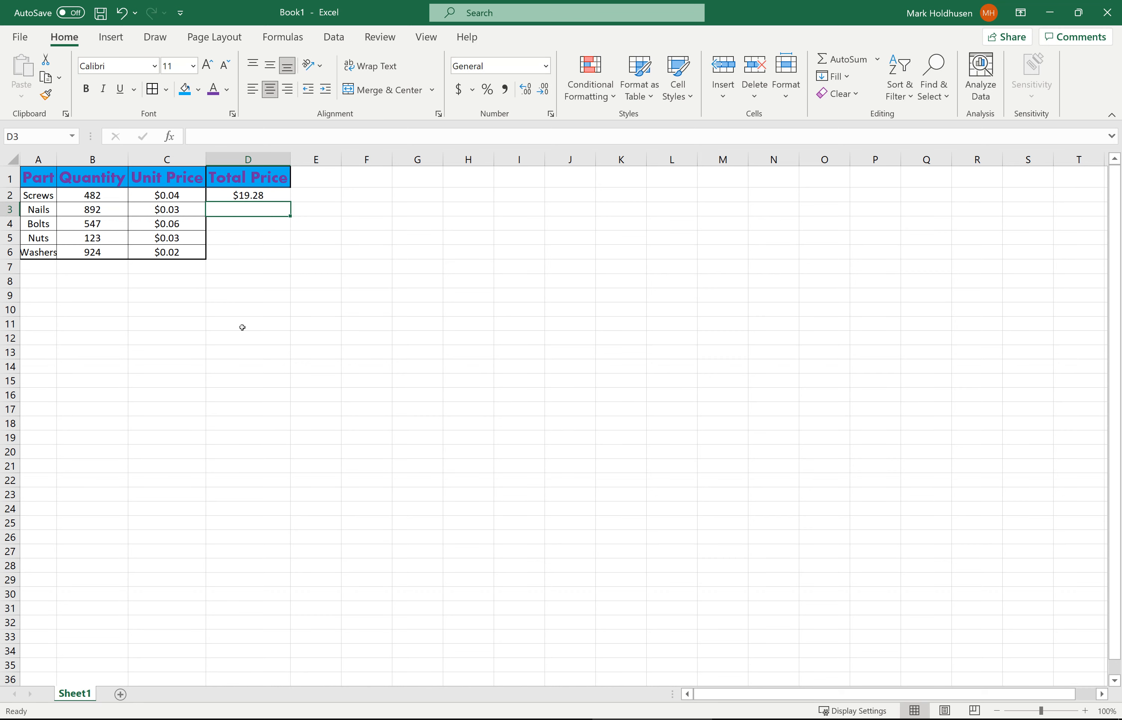
# Change the unit price of screws in C2 to .05 and check the formula in D2
pyautogui.click(191, 196)
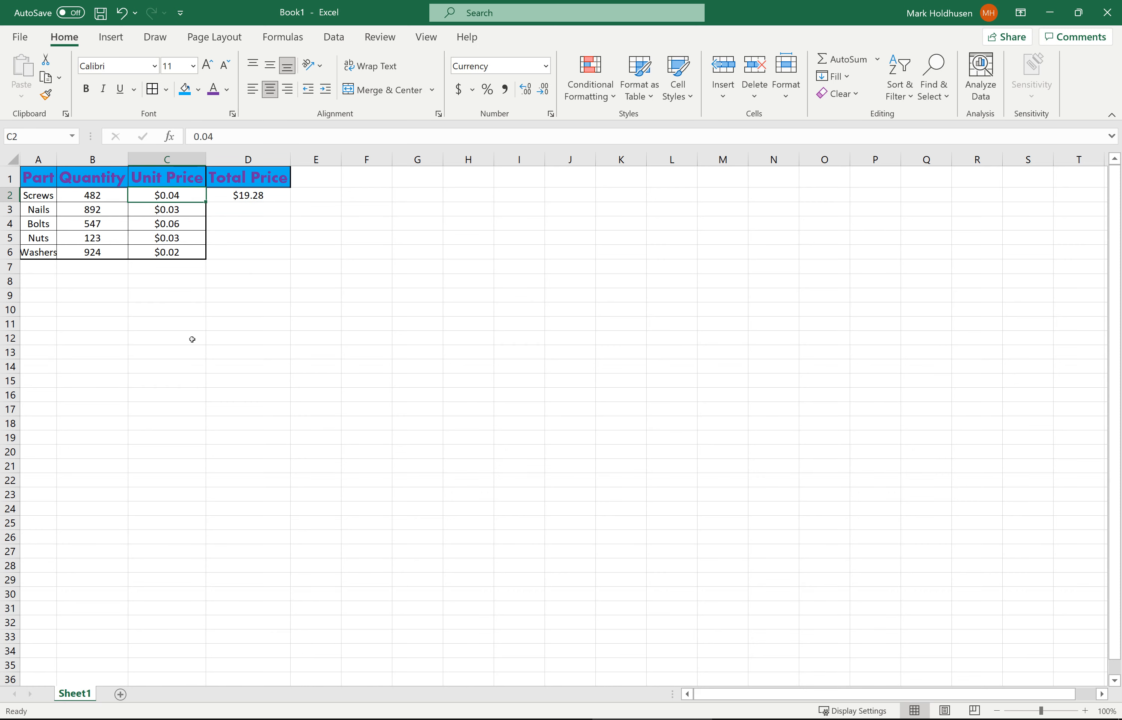
pyautogui.write('.')
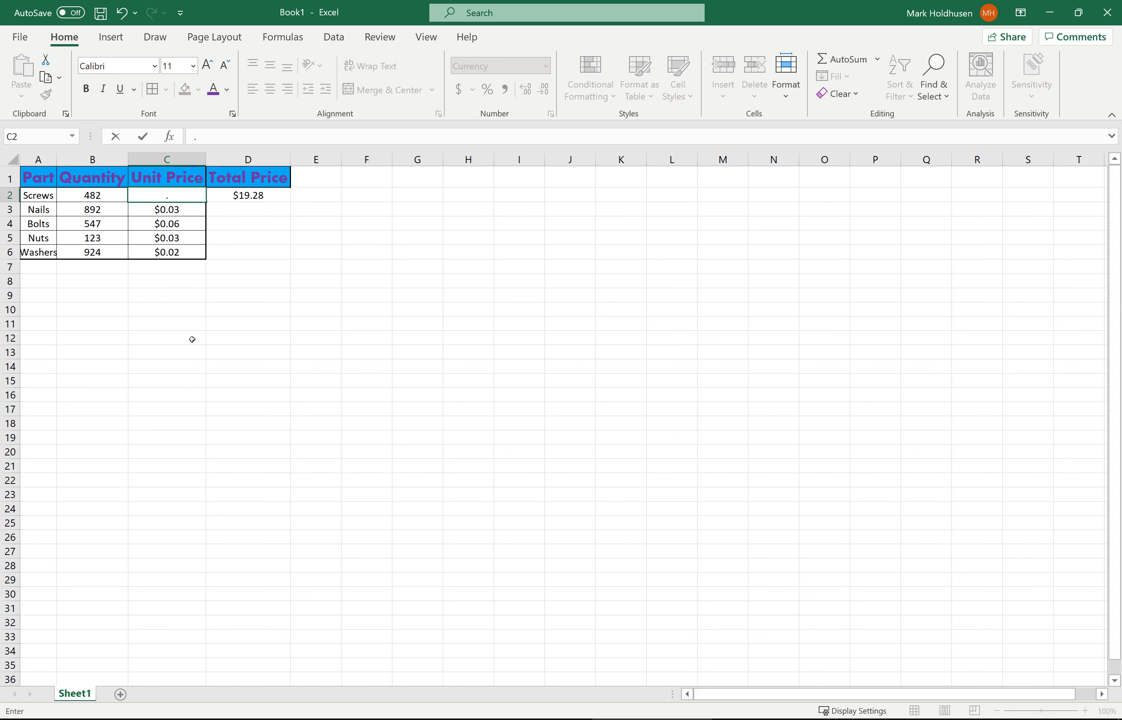
pyautogui.write('05')
pyautogui.press('Return')
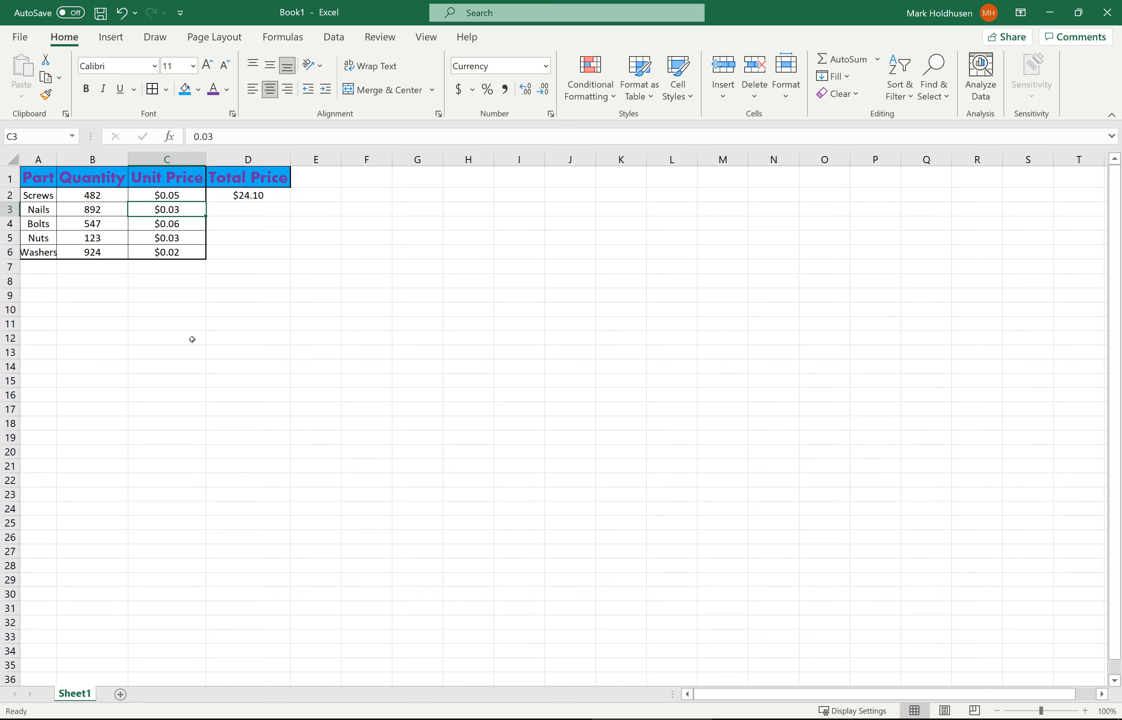
pyautogui.click(259, 195)
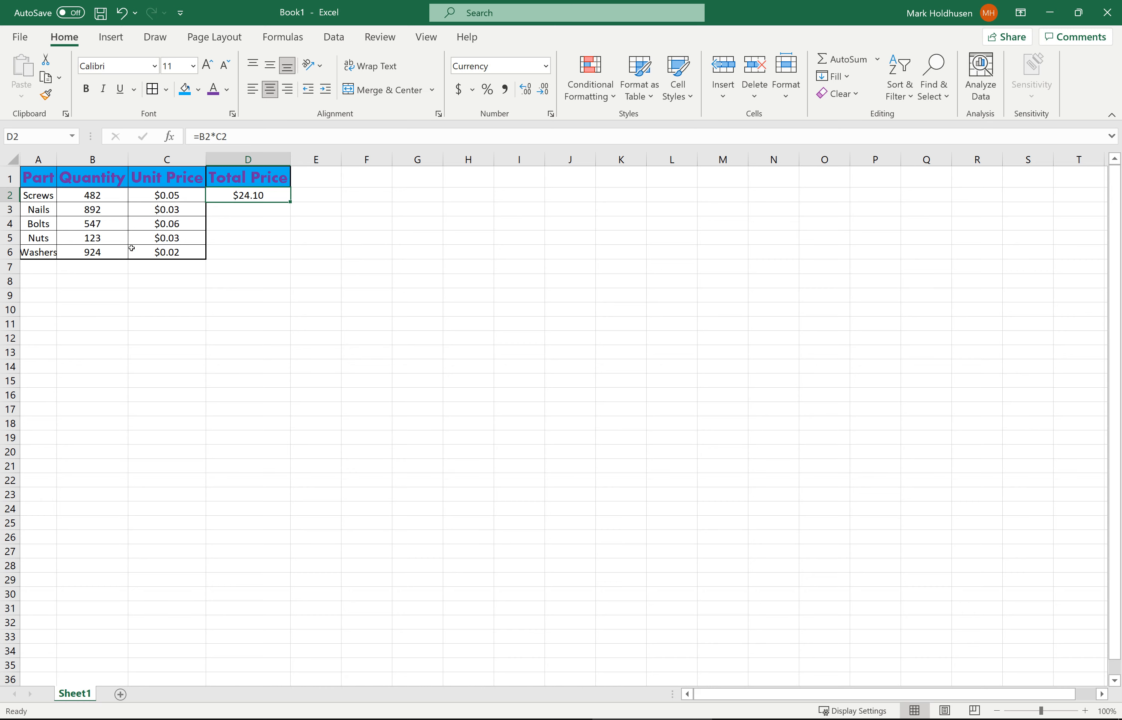
pyautogui.click(250, 211)
pyautogui.write('=')
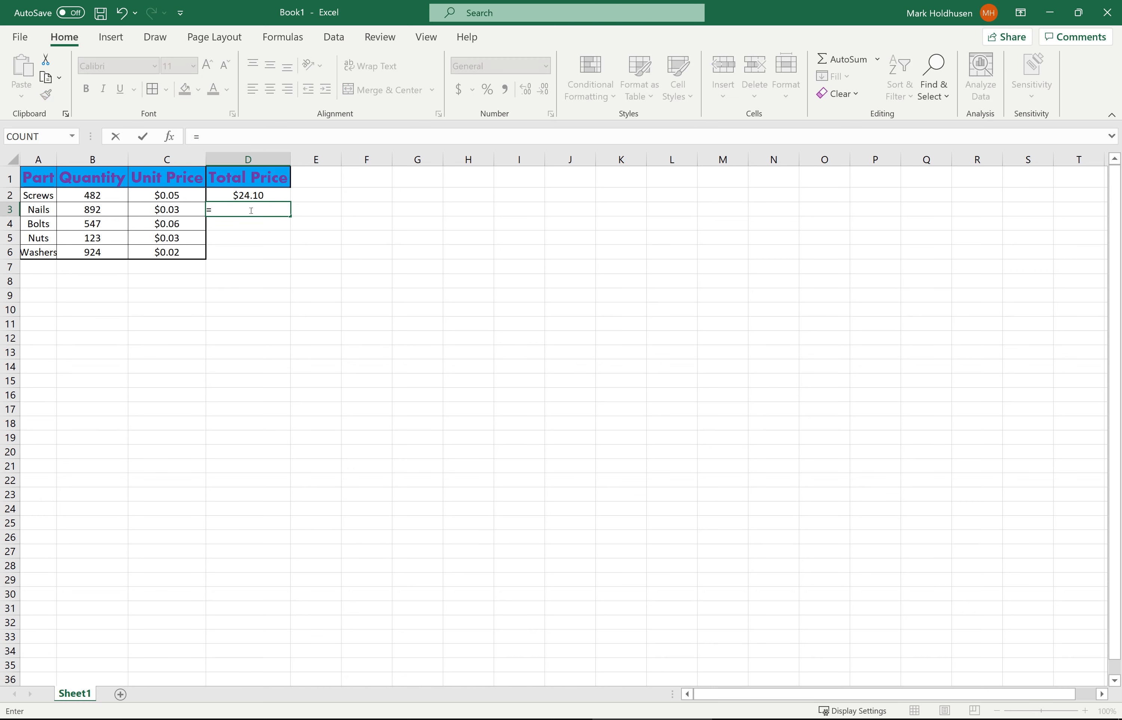
pyautogui.write('c')
pyautogui.press('BackSpace')
pyautogui.press('BackSpace')
pyautogui.press('Return')
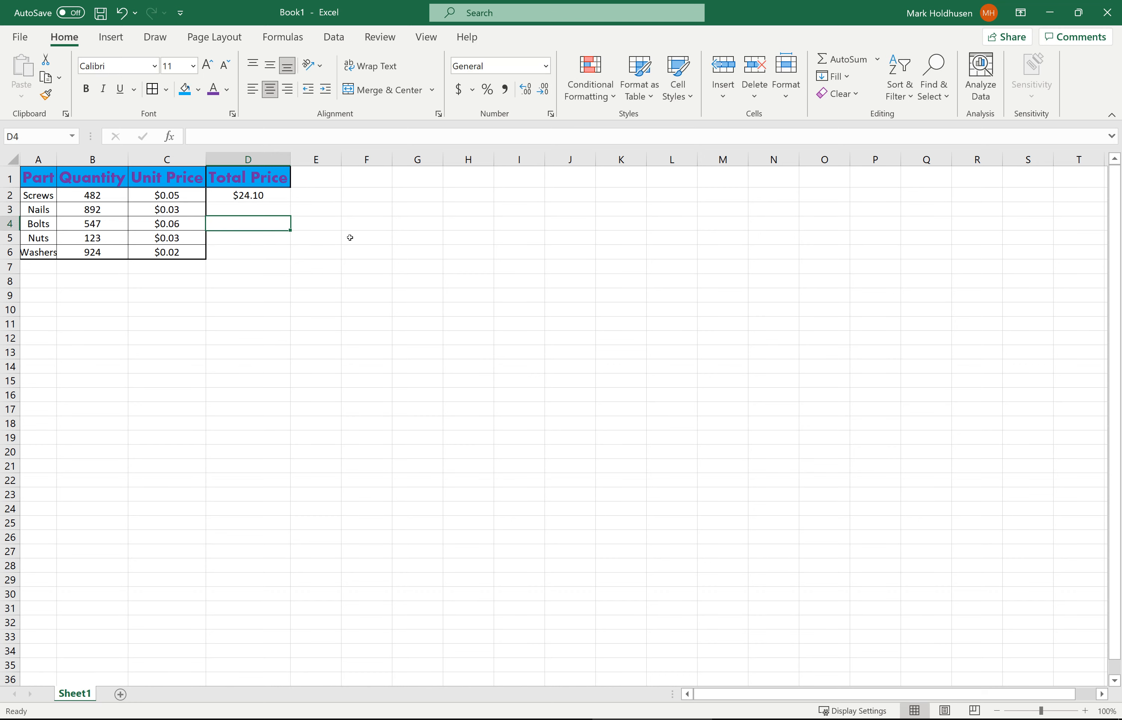
# Fill the total price formula from D2 down to D6 and inspect the cell references of the copy in D4
pyautogui.click(264, 198)
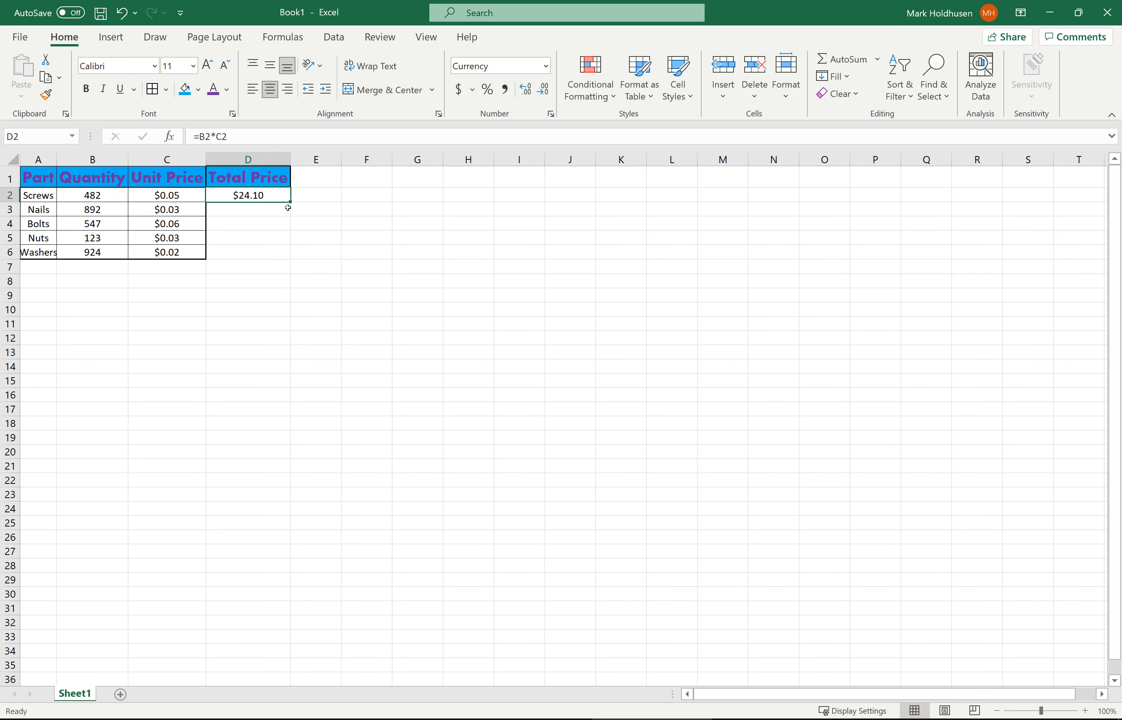
pyautogui.moveTo(290, 202); pyautogui.dragTo(290, 258)
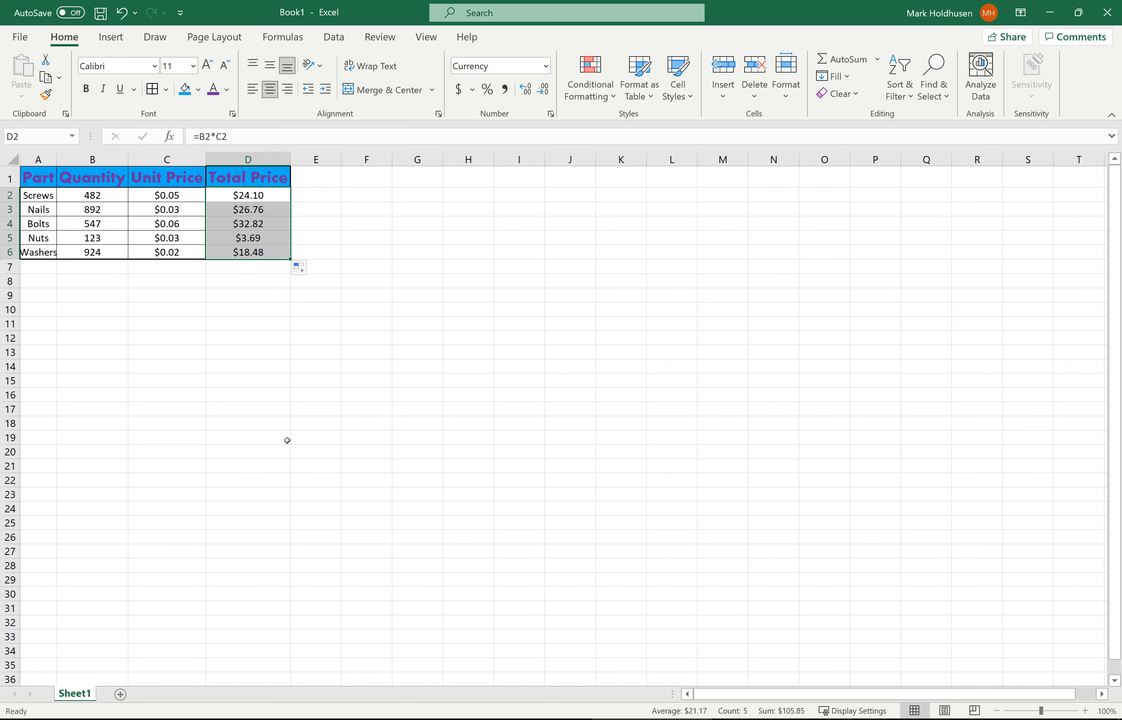
pyautogui.click(259, 223)
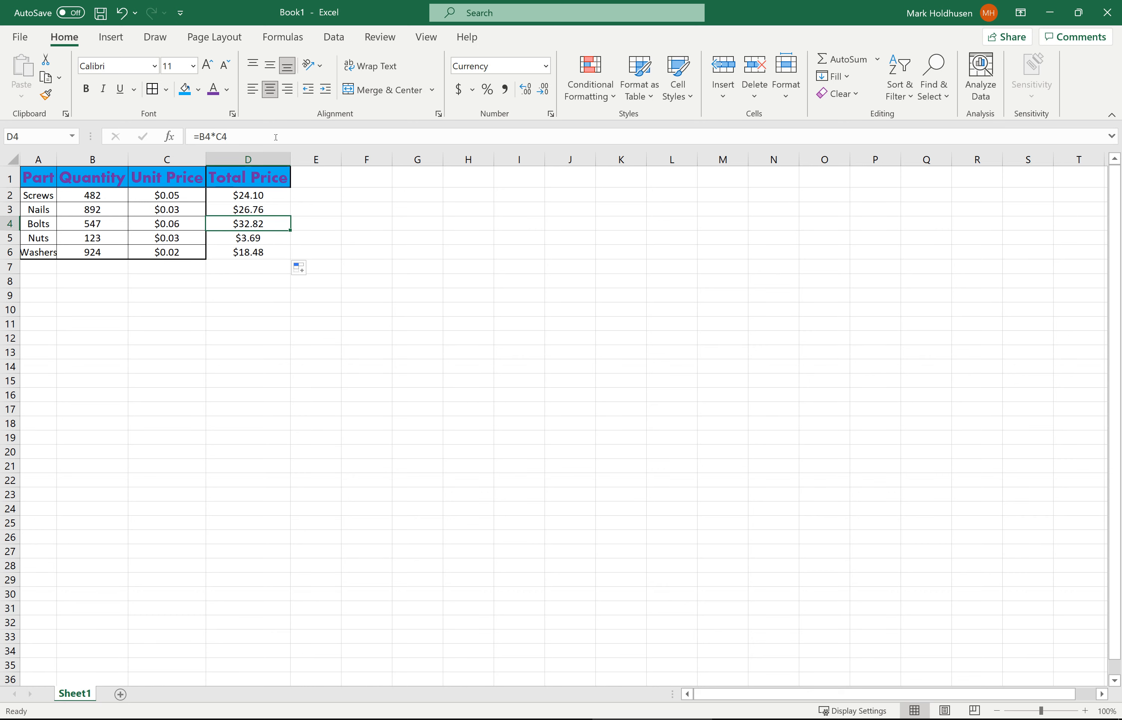
pyautogui.press('F2')
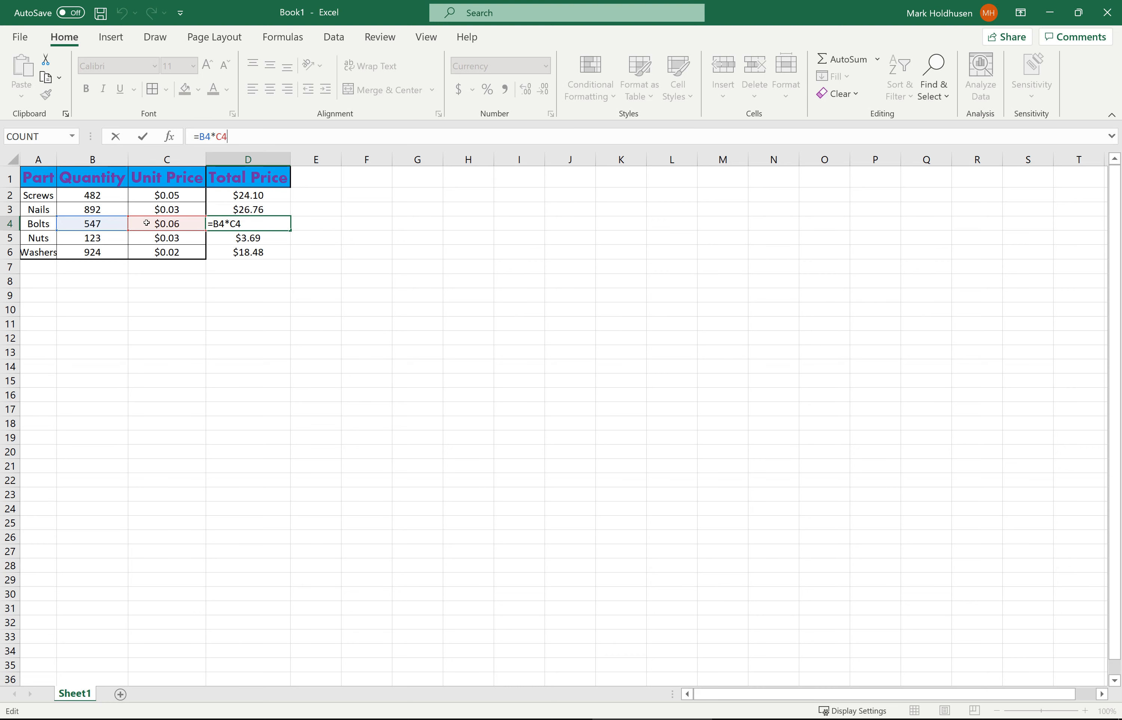
pyautogui.press('Return')
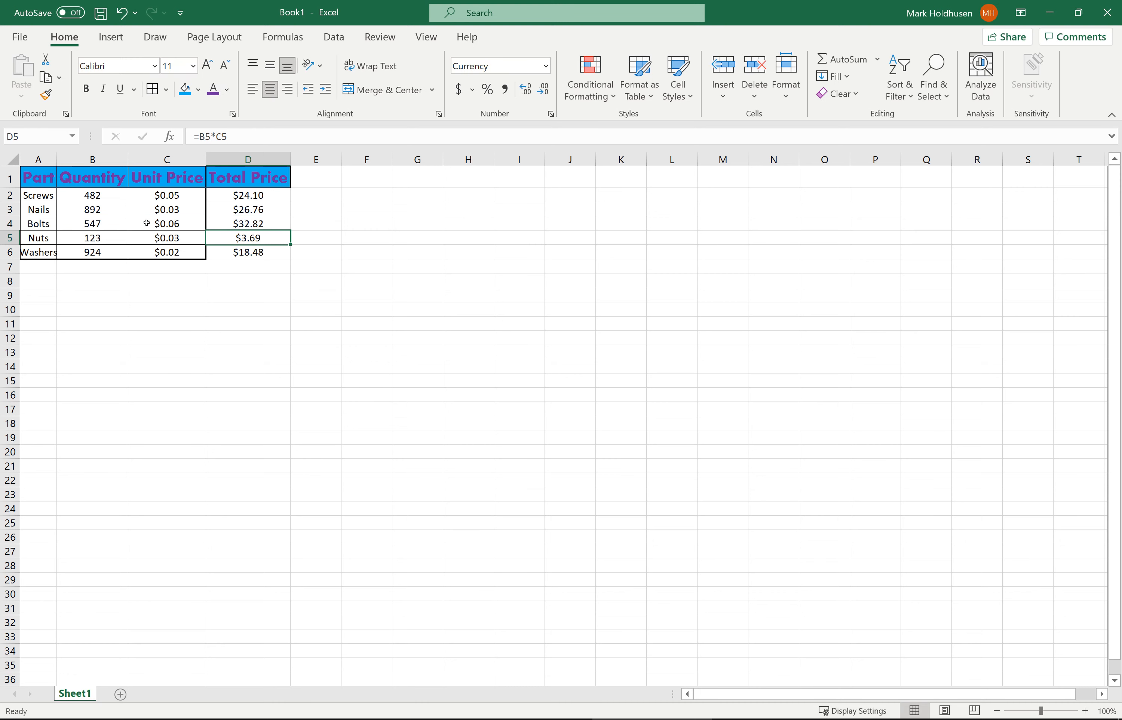
# Change the quantity of nuts in B5 to 623
pyautogui.click(105, 242)
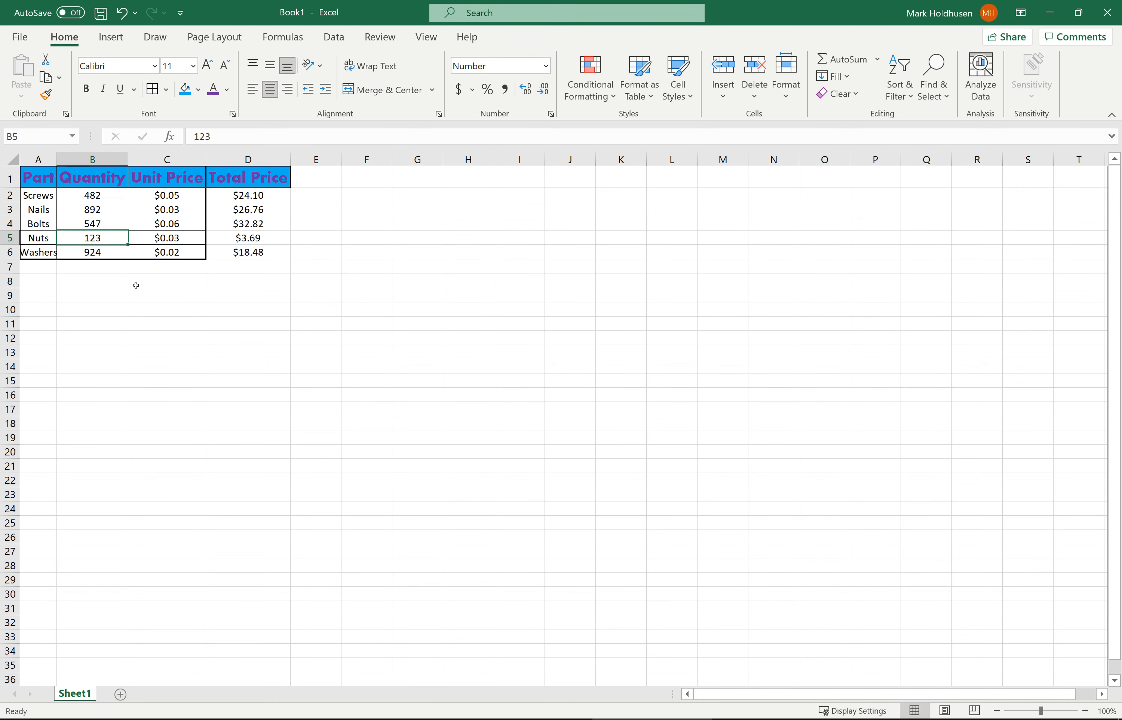
pyautogui.write('623')
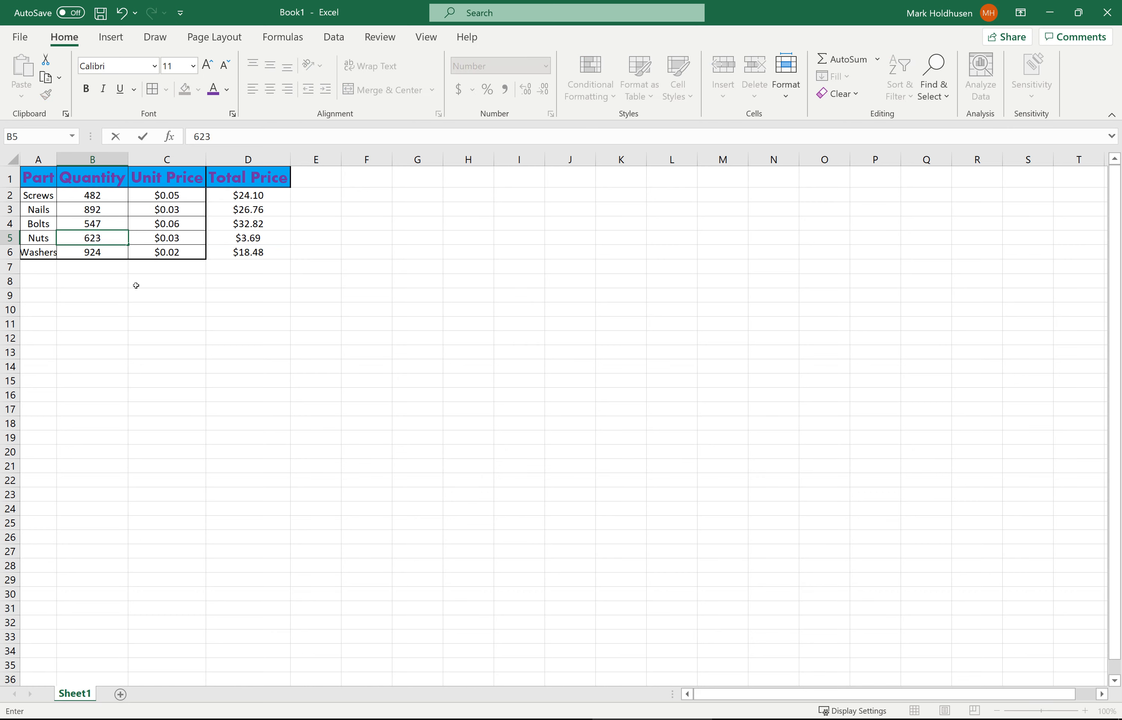
pyautogui.press('Return')
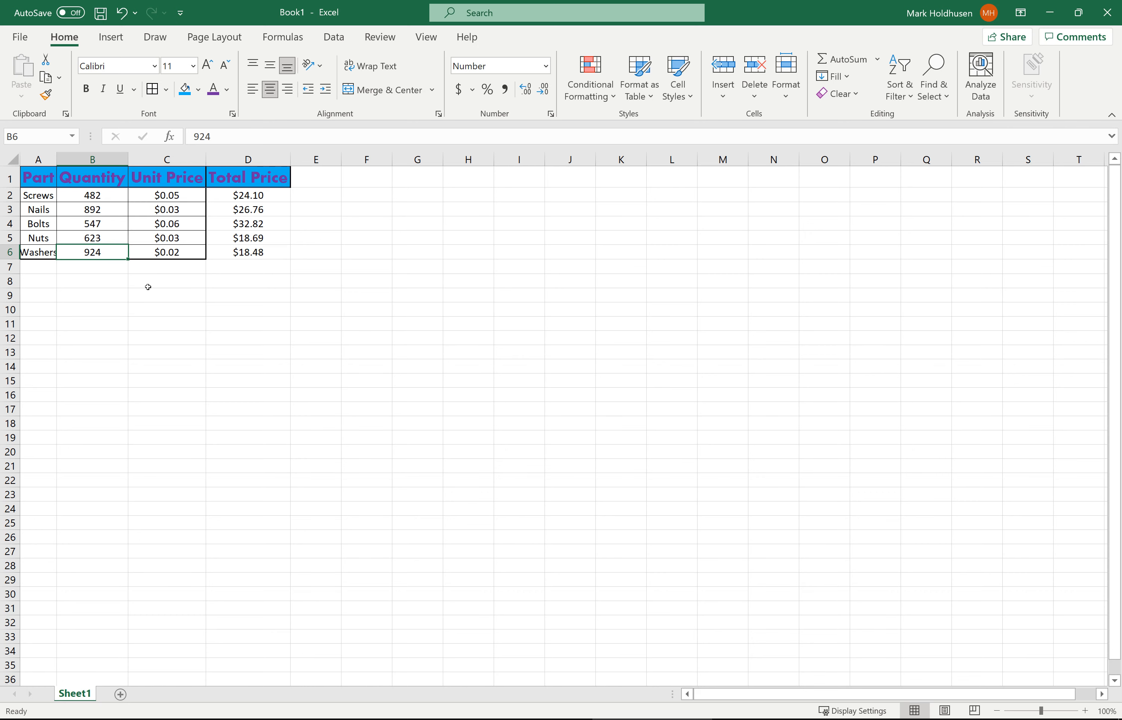
# Enter the column heading Tax in E1, beside the Total Price heading
pyautogui.click(324, 176)
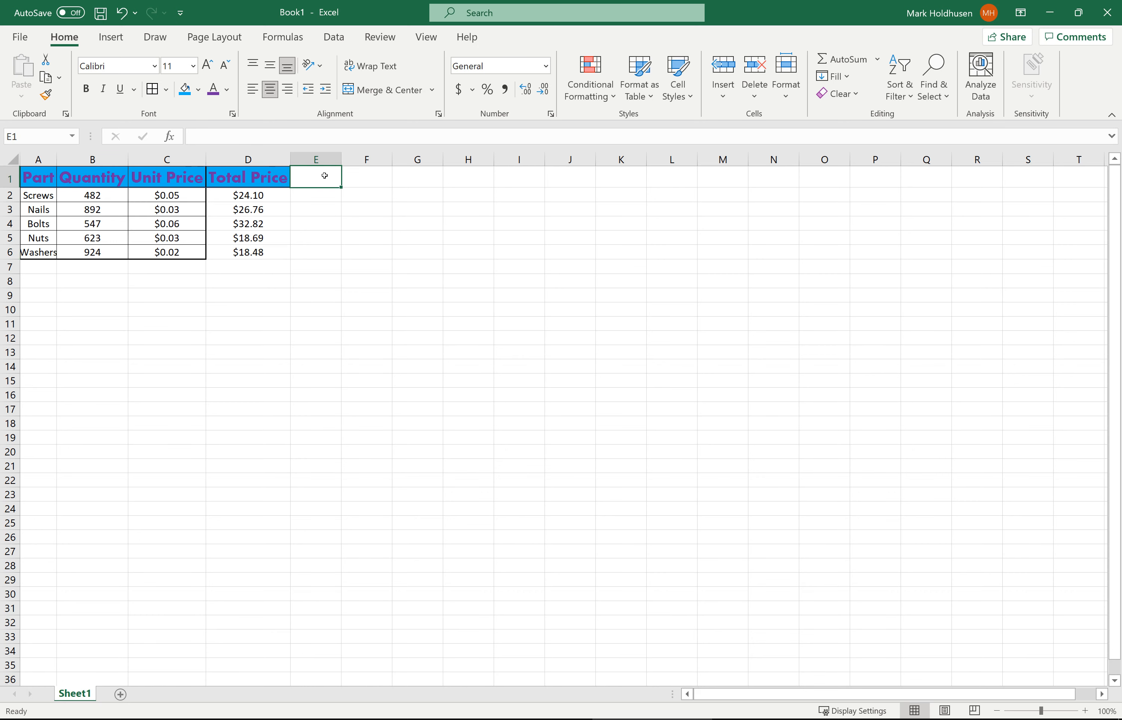
pyautogui.write('Tz')
pyautogui.press('BackSpace')
pyautogui.press('BackSpace')
pyautogui.write('ax')
pyautogui.press('Return')
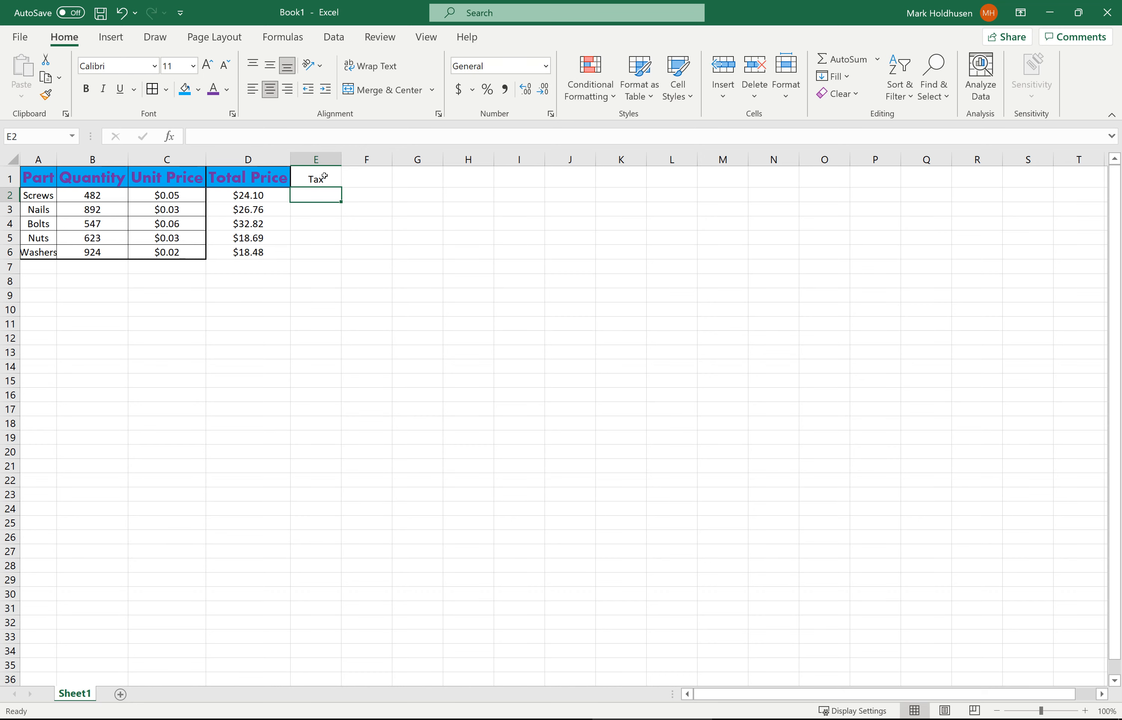
# Enter a tax formula for the screws in E2 that multiplies the total price in D2 by .055
pyautogui.write('=')
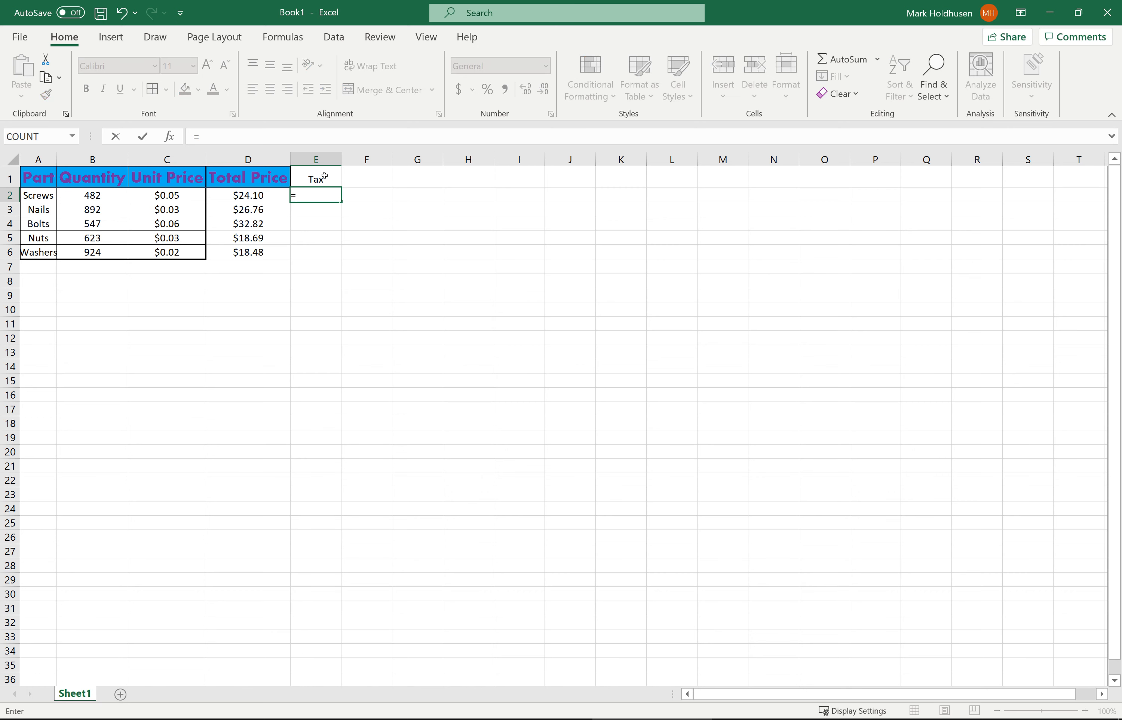
pyautogui.click(262, 194)
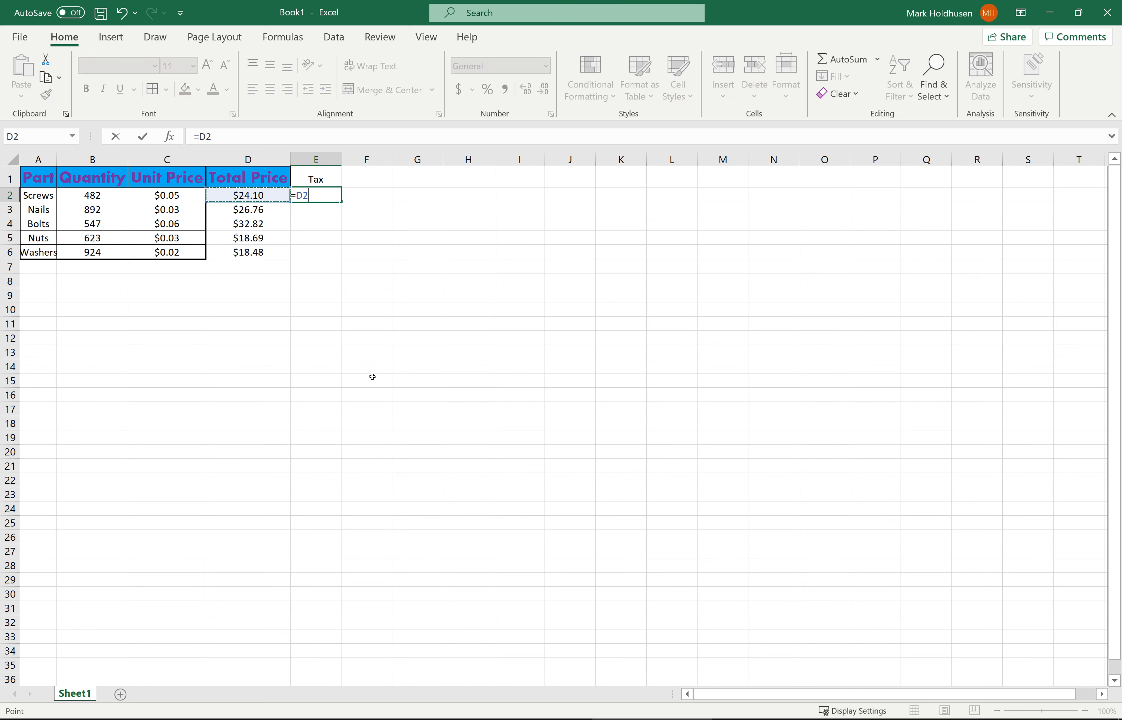
pyautogui.write('*.055')
pyautogui.press('Return')
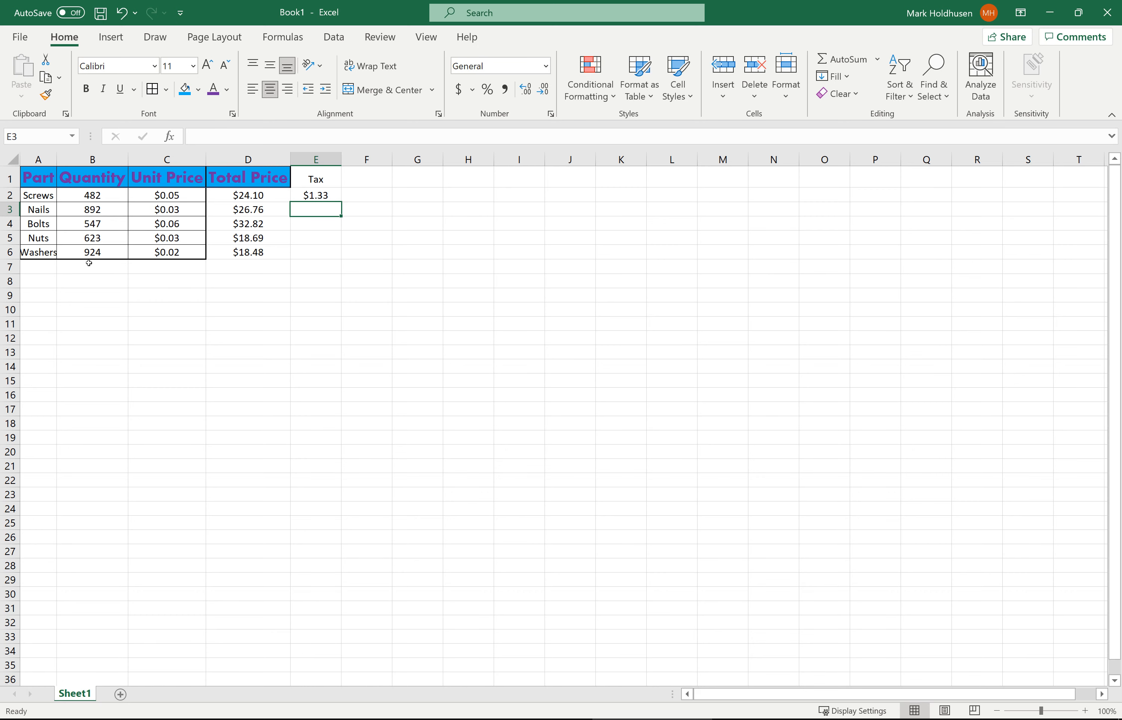
# Enter the label Tax in A8 with a rate of 5.5% in B8, and check the rate cell's number format
pyautogui.click(43, 283)
pyautogui.write('Tax')
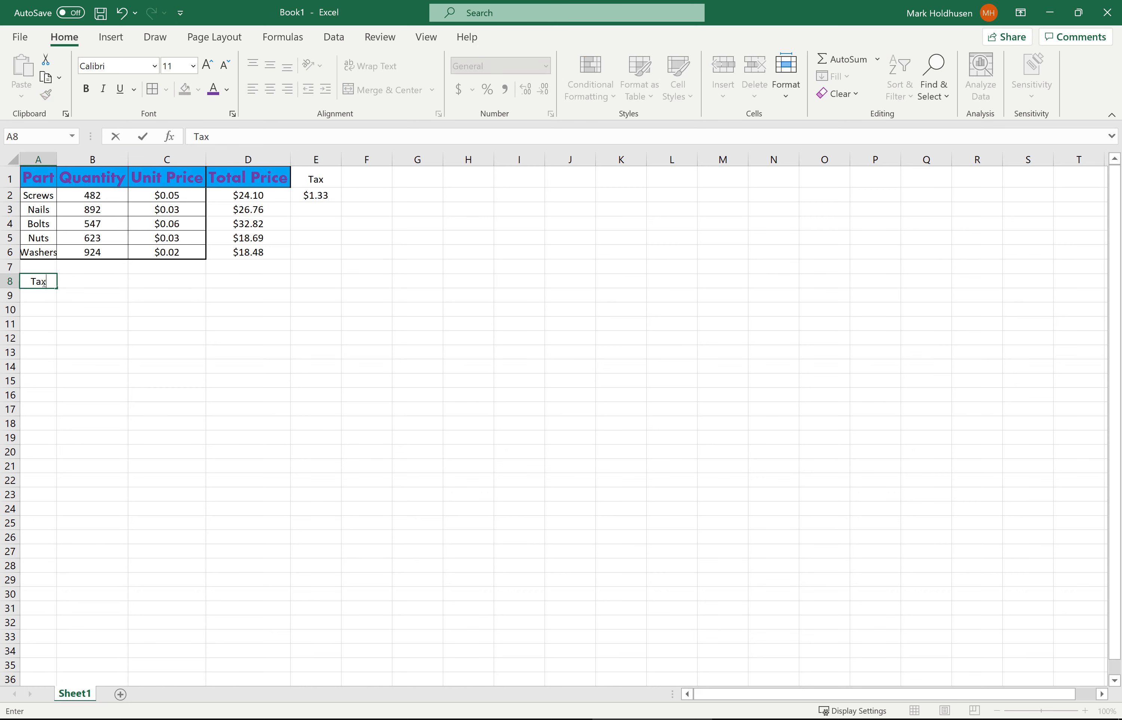
pyautogui.press('Tab')
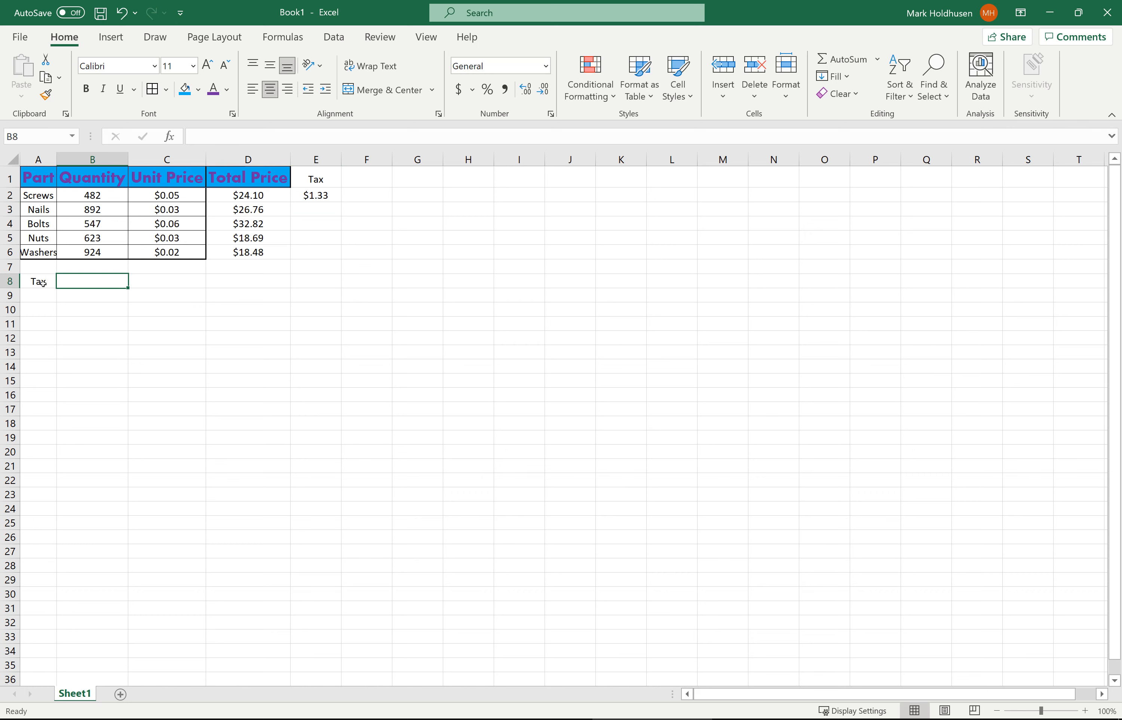
pyautogui.write('5.5%')
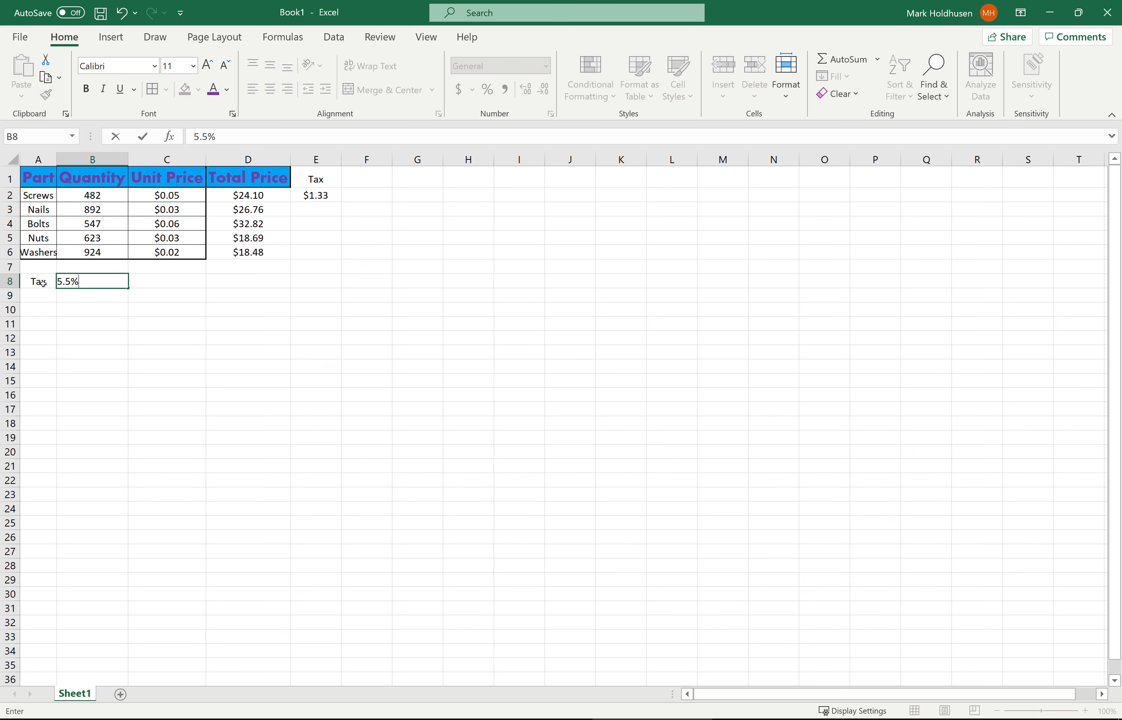
pyautogui.press('Return')
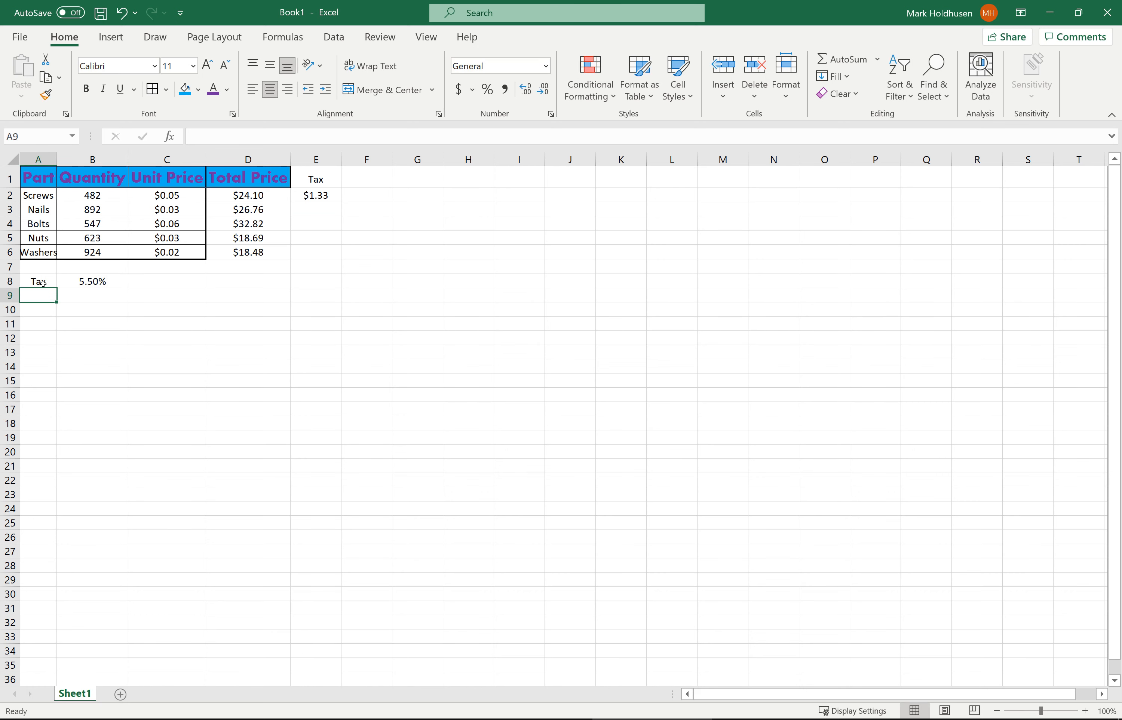
pyautogui.click(94, 281)
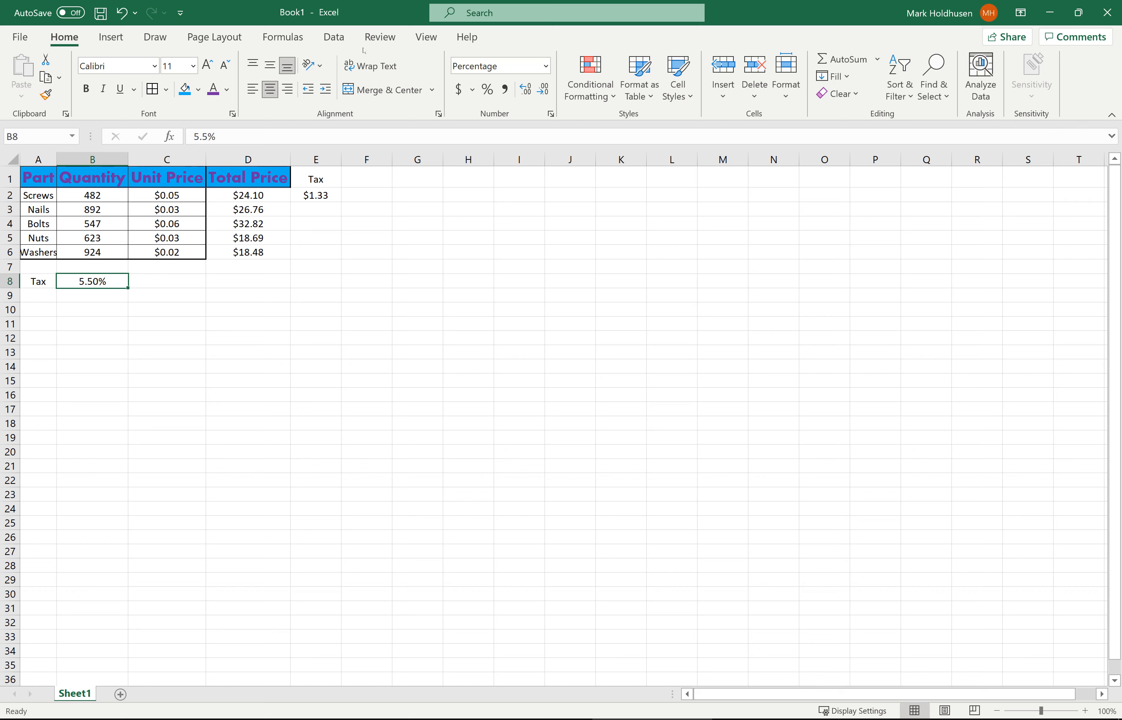
pyautogui.click(502, 66)
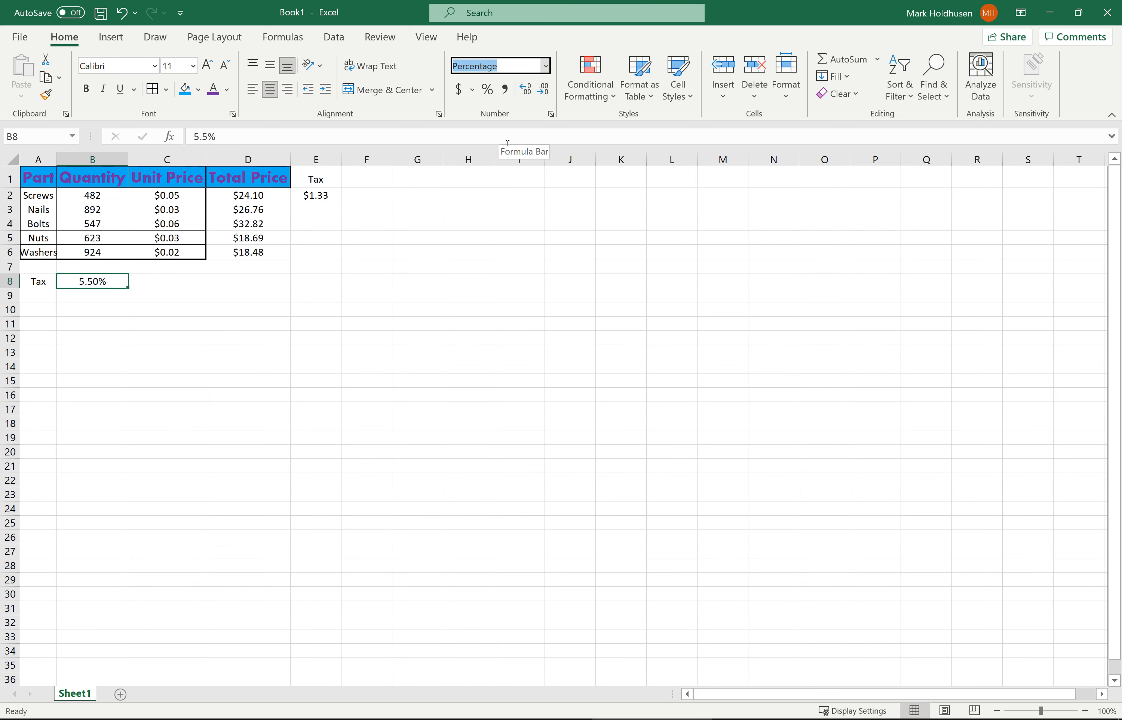
pyautogui.click(241, 168)
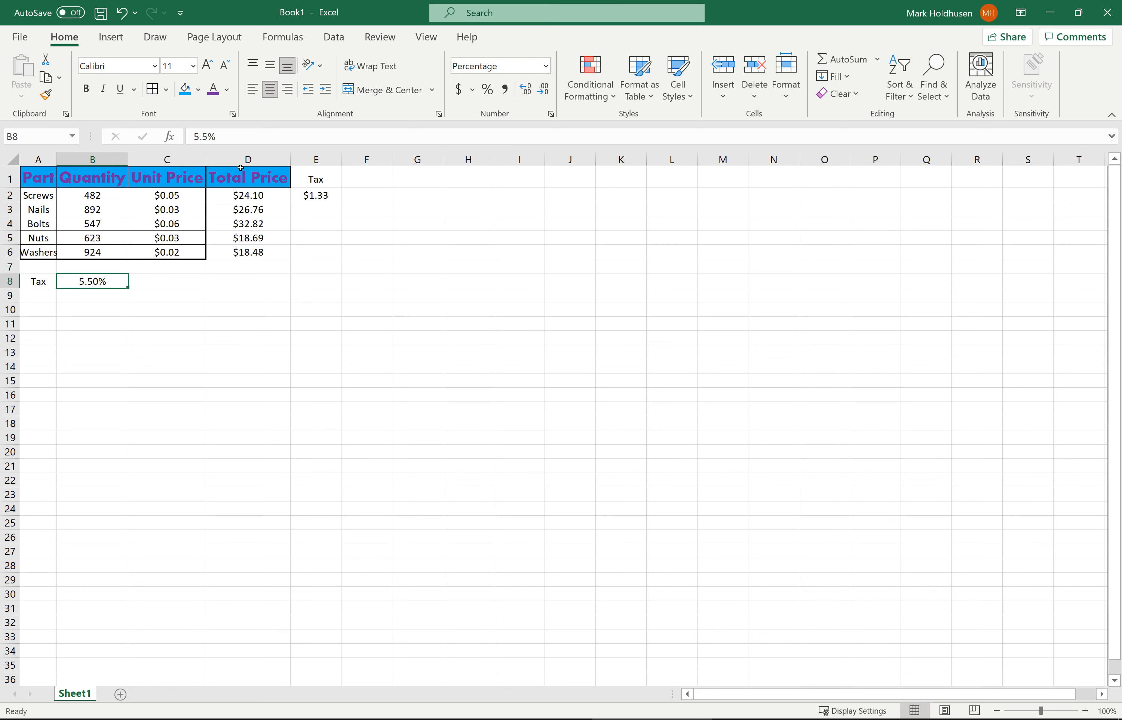
pyautogui.click(304, 194)
pyautogui.click(239, 137)
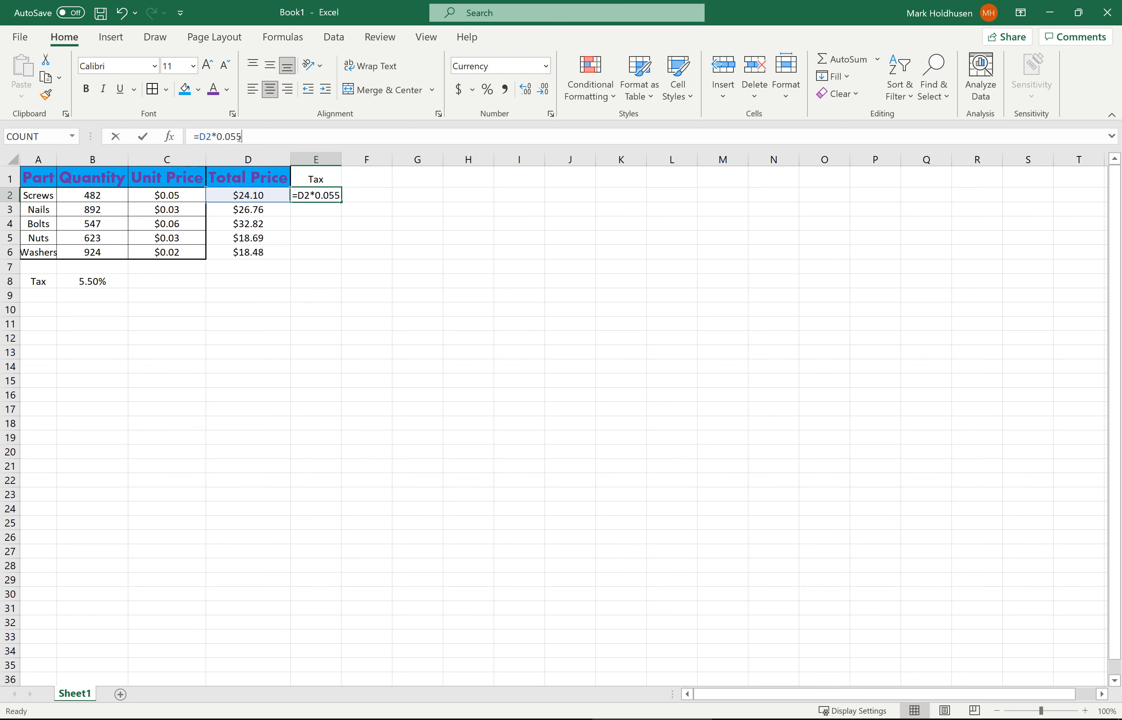
pyautogui.moveTo(239, 137); pyautogui.dragTo(216, 136)
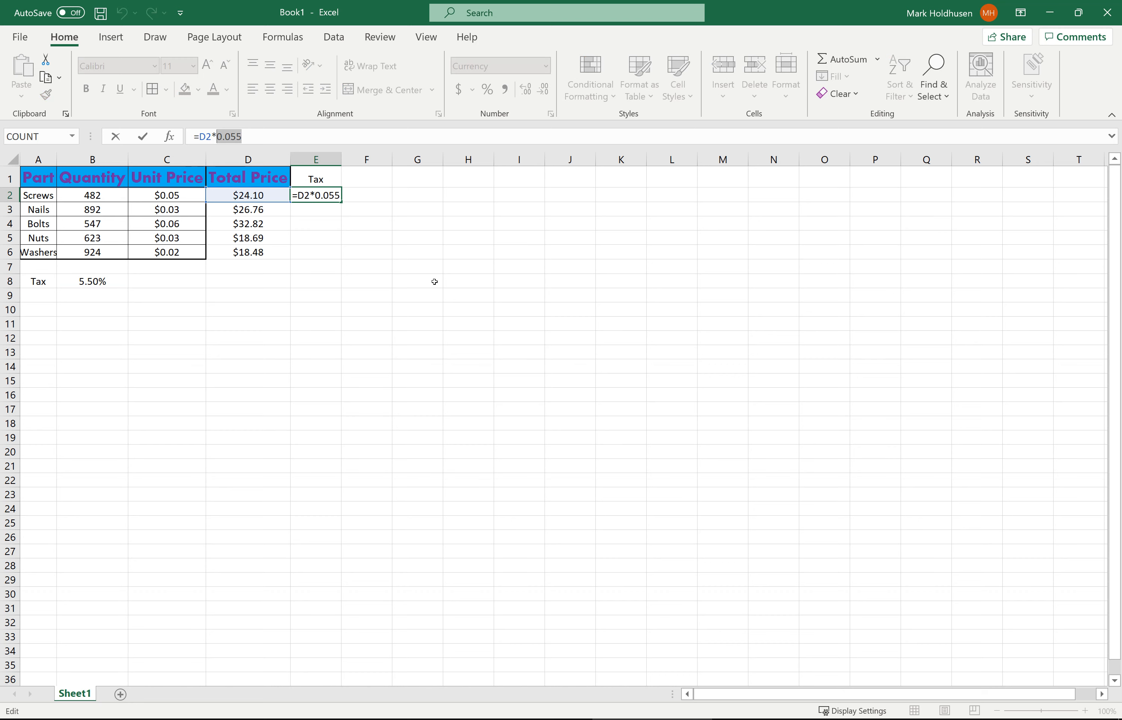
pyautogui.press('Escape')
pyautogui.click(77, 286)
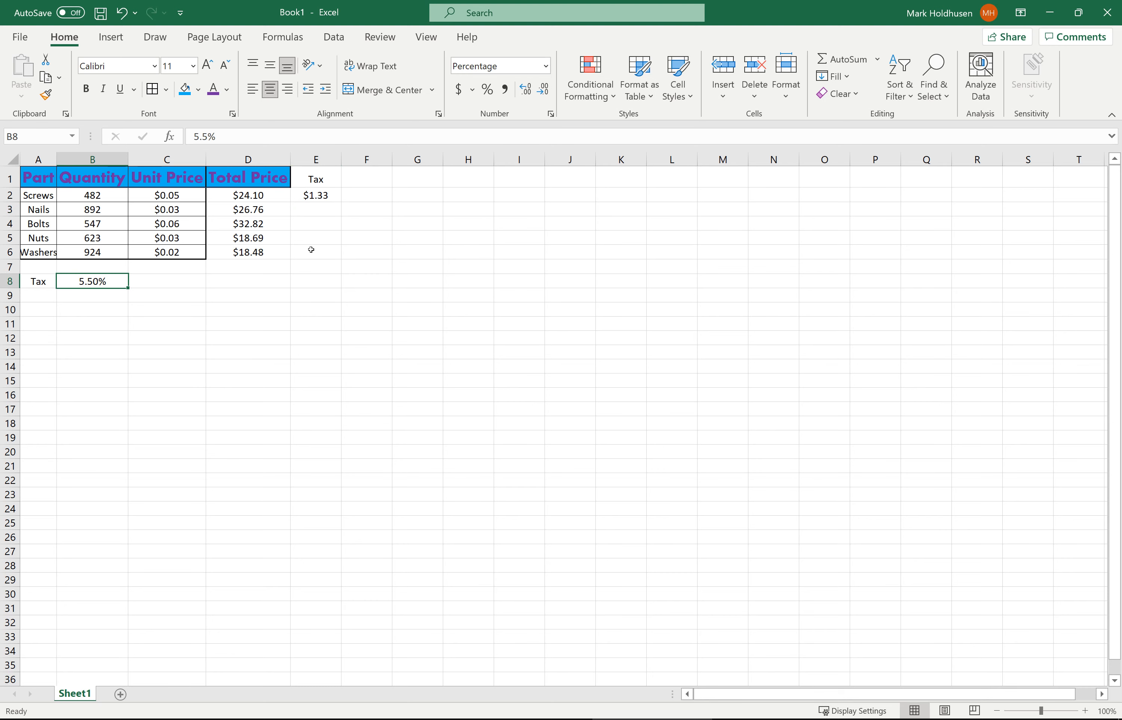
# Replace the fixed 0.055 in the E2 tax formula with a reference to the rate cell, giving =D2*B8
pyautogui.click(333, 193)
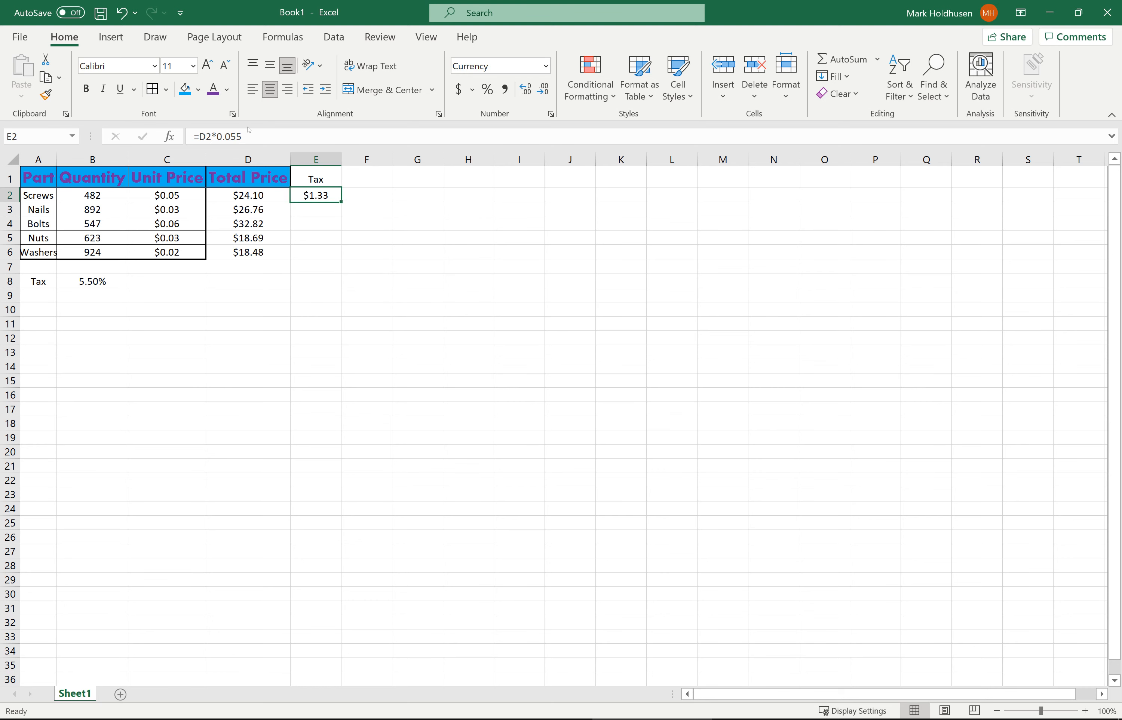
pyautogui.moveTo(245, 137); pyautogui.dragTo(217, 137)
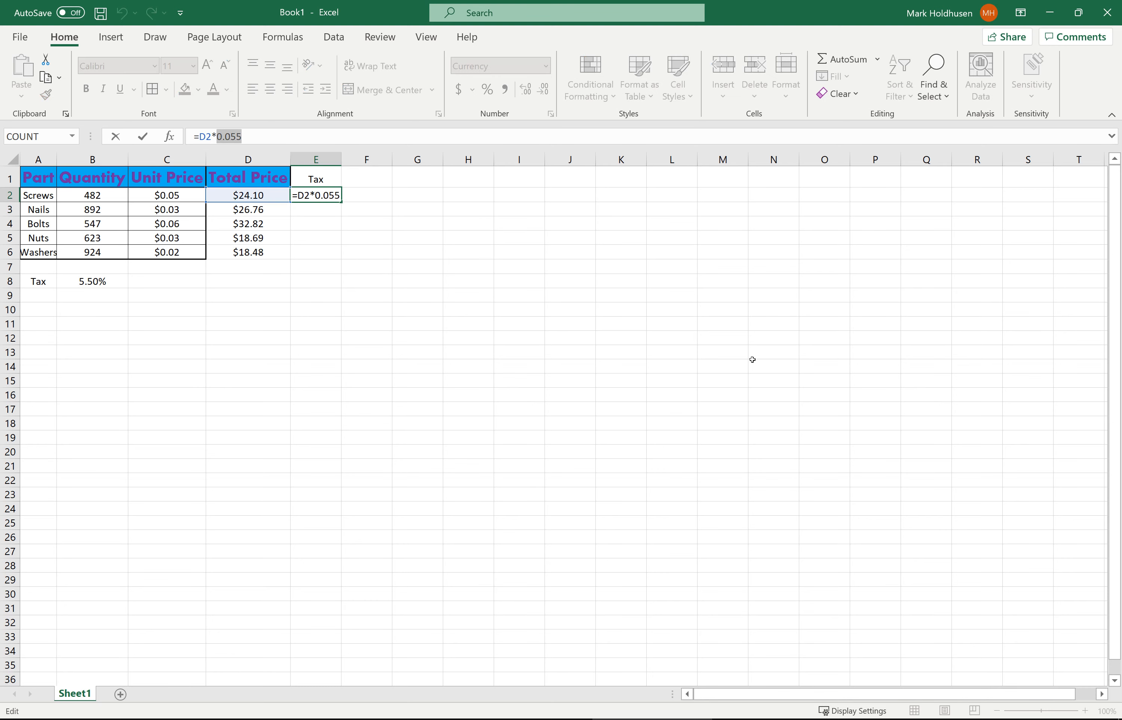
pyautogui.press('BackSpace')
pyautogui.click(87, 281)
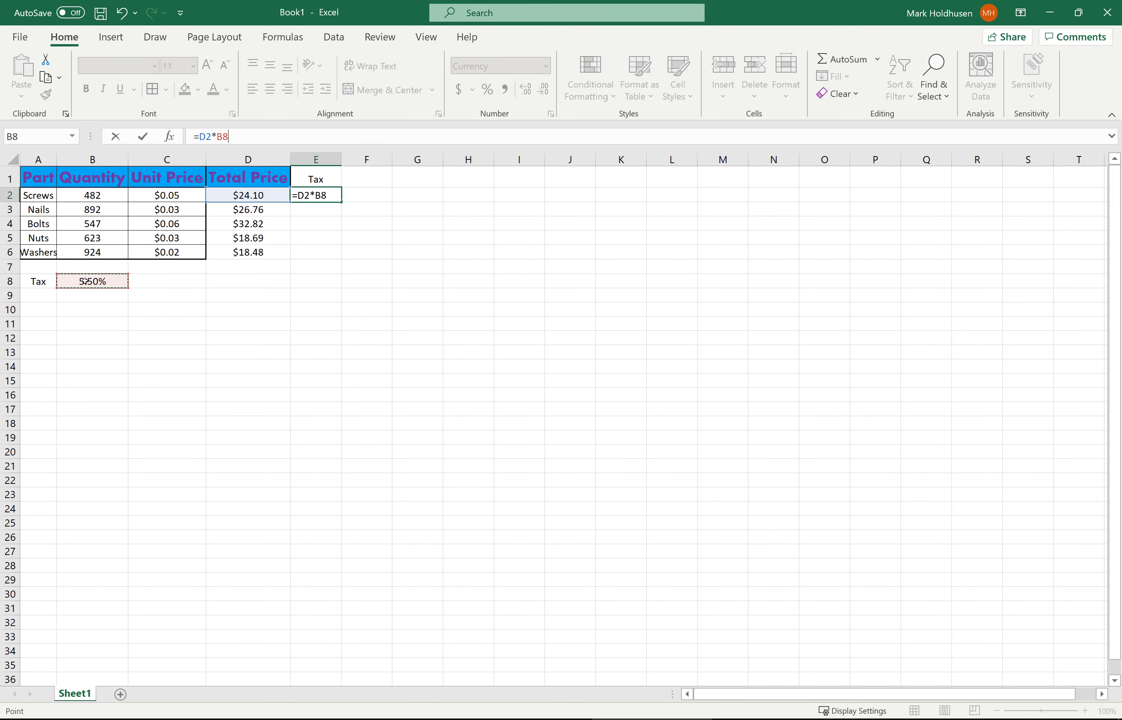
pyautogui.press('Return')
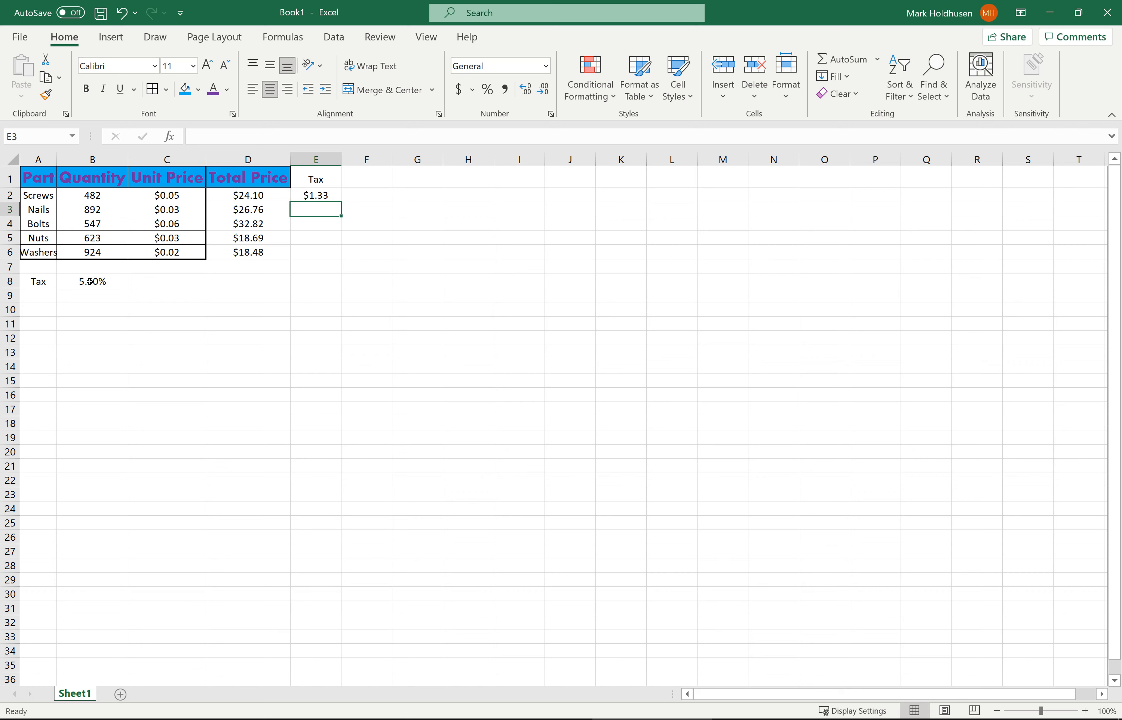
# Change the tax rate in B8 to 6%
pyautogui.click(89, 281)
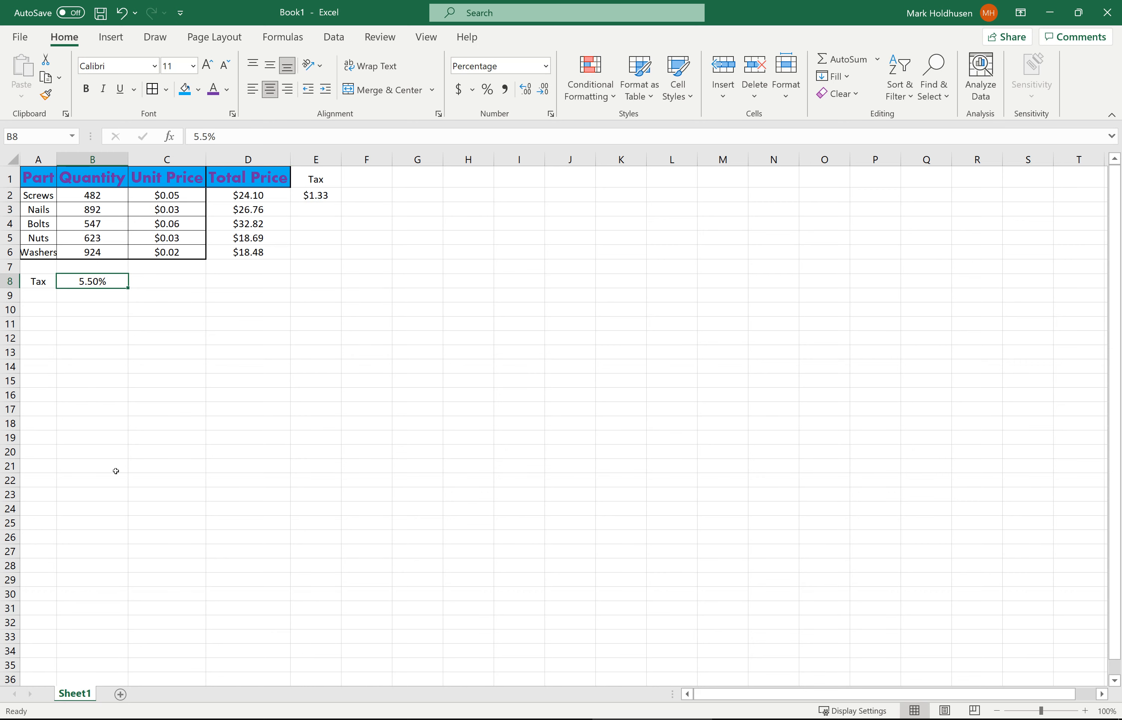
pyautogui.write('6')
pyautogui.press('Return')
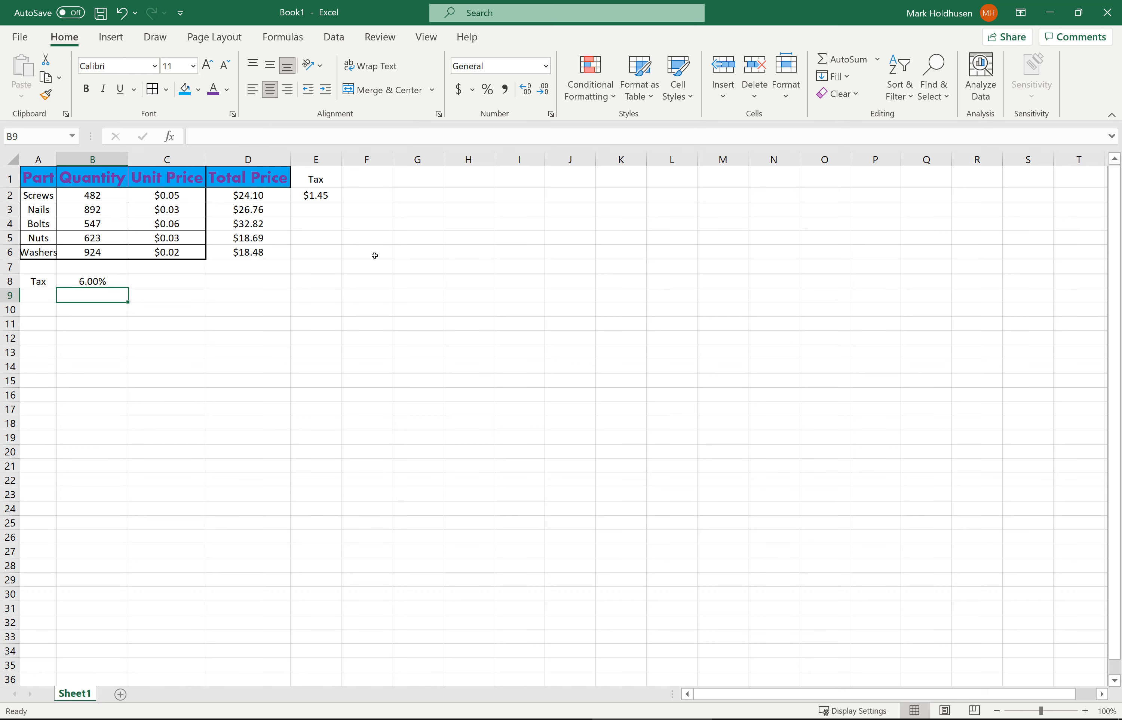
# Try to fill the tax formula from E2 down to E6 and inspect the cell references of the copy in E3
pyautogui.click(331, 196)
pyautogui.moveTo(341, 202); pyautogui.dragTo(347, 257)
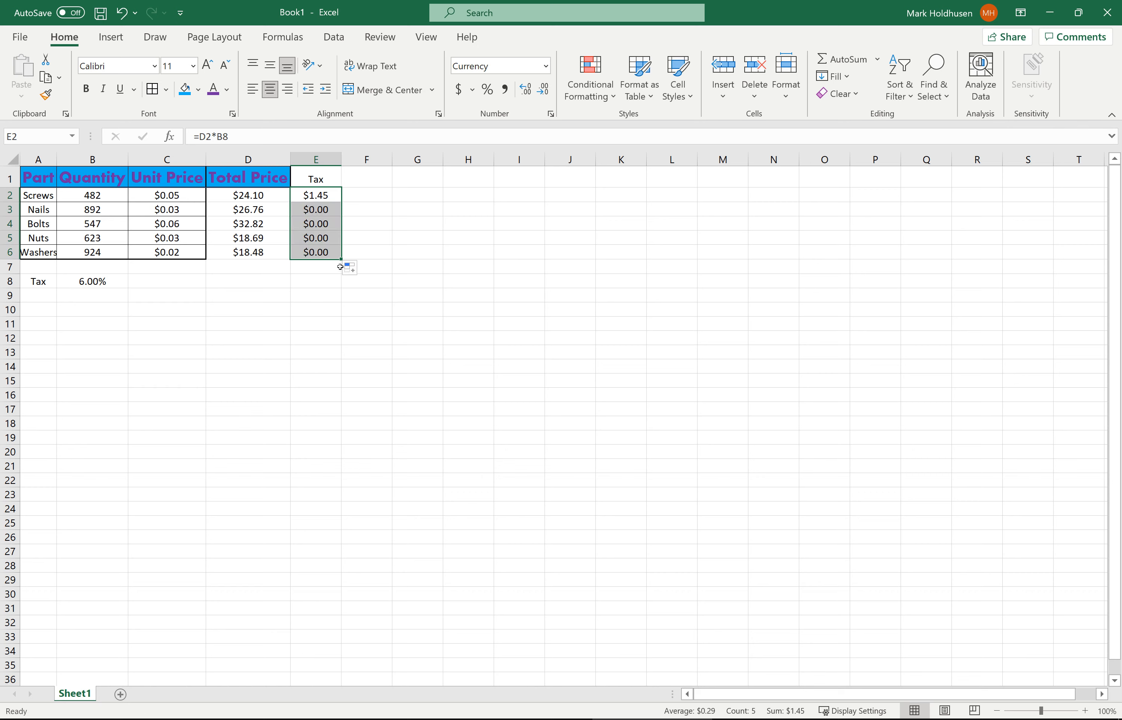
pyautogui.click(311, 211)
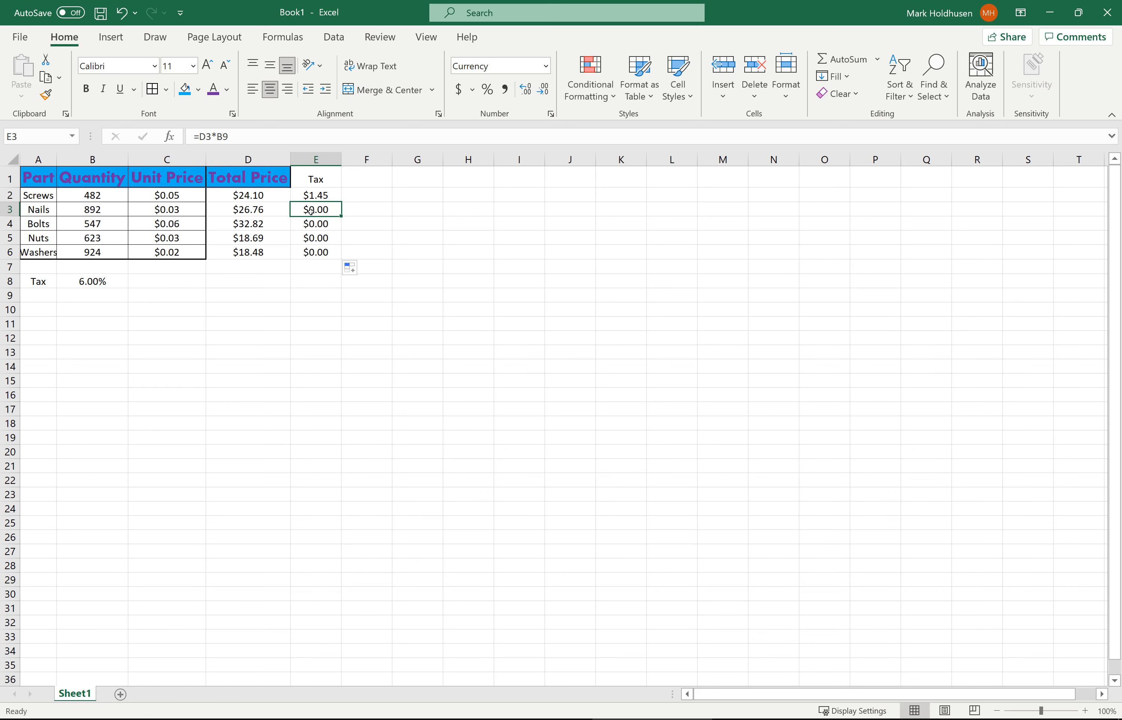
pyautogui.click(278, 137)
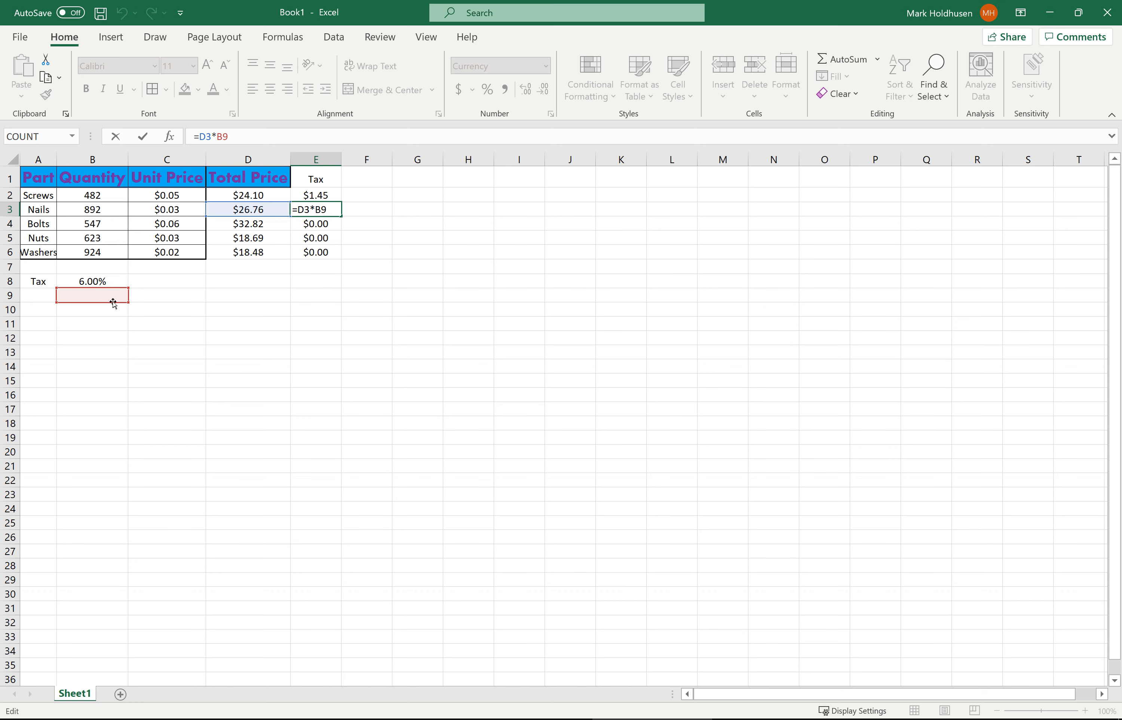
pyautogui.press('Return')
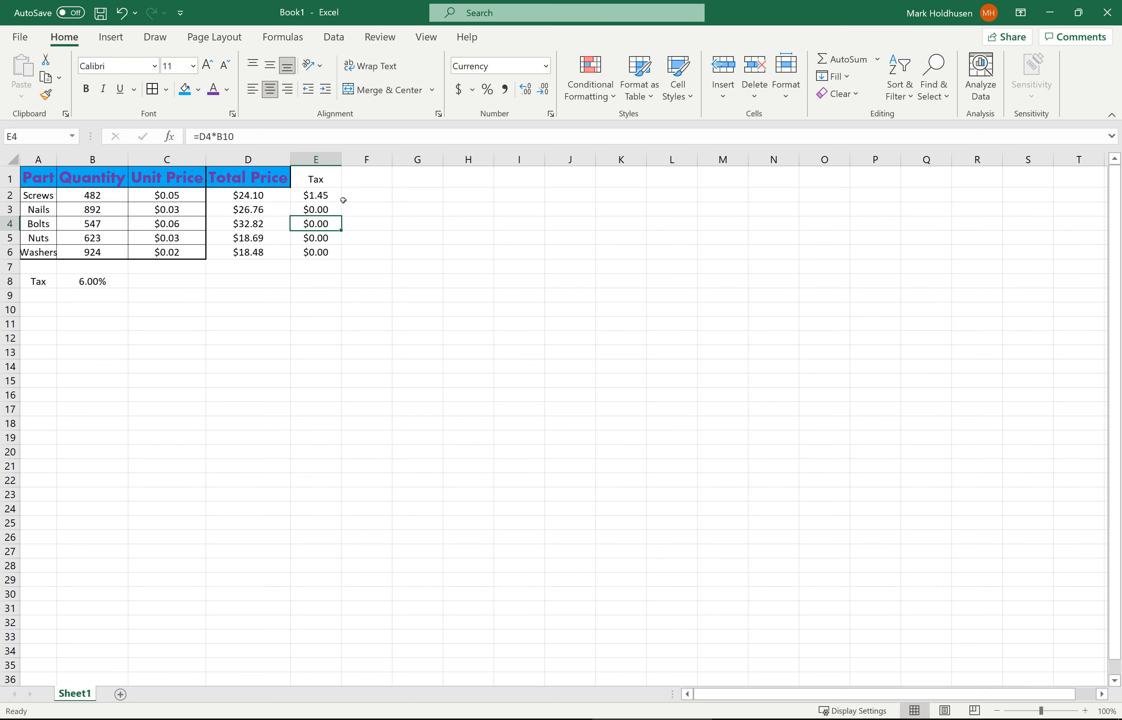
# Make the tax rate reference in the E2 formula absolute so it reads =D2*$B$8
pyautogui.click(319, 191)
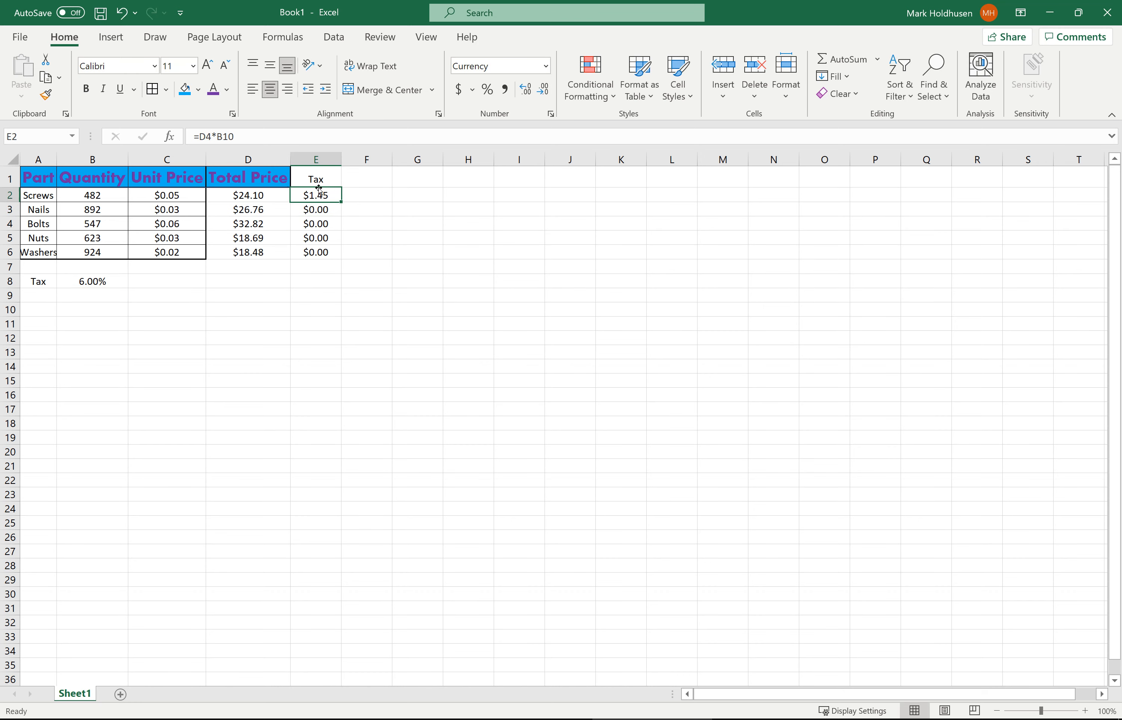
pyautogui.click(231, 137)
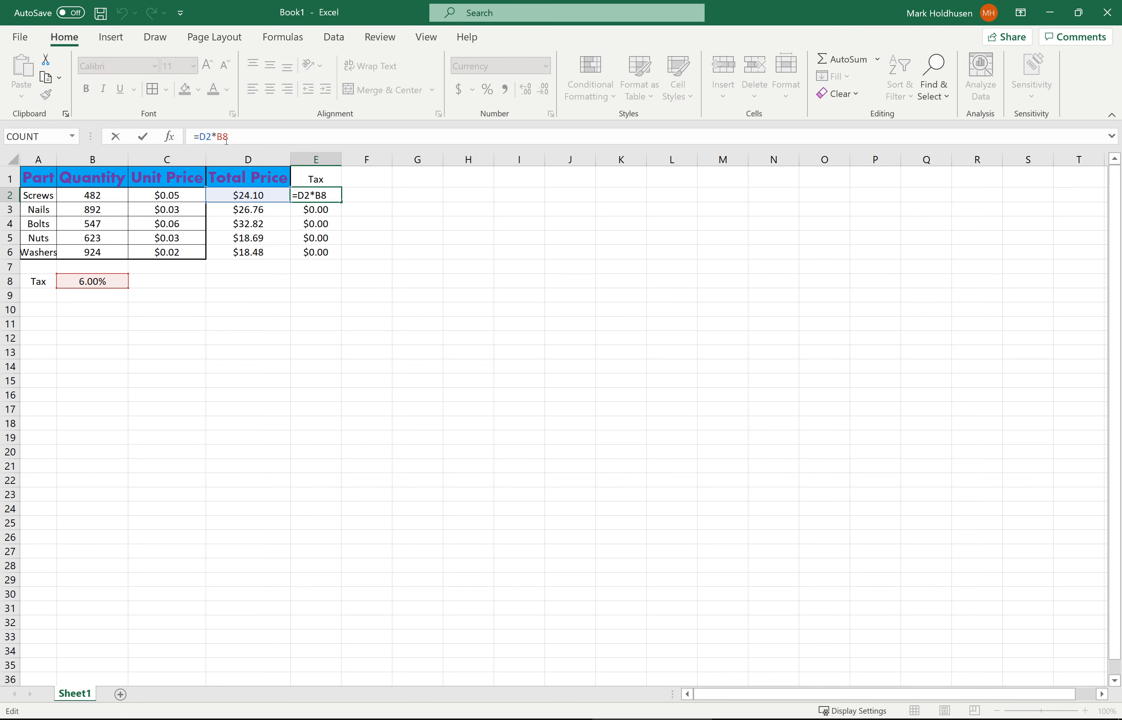
pyautogui.press('Left')
pyautogui.press('Left')
pyautogui.write('$')
pyautogui.press('Right')
pyautogui.write('$')
pyautogui.hotkey('ctrl', 'Return')
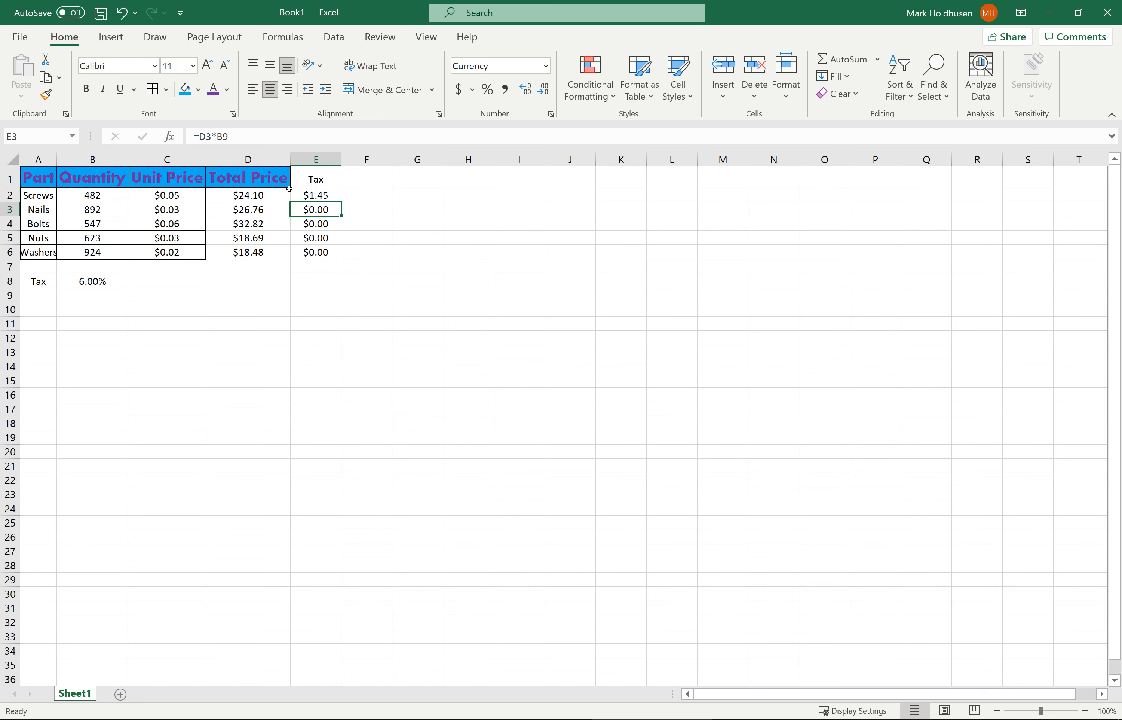
# Fill the corrected tax formula from E2 down to E6 and inspect the cell references of the copy in E5
pyautogui.moveTo(344, 201); pyautogui.dragTo(340, 257)
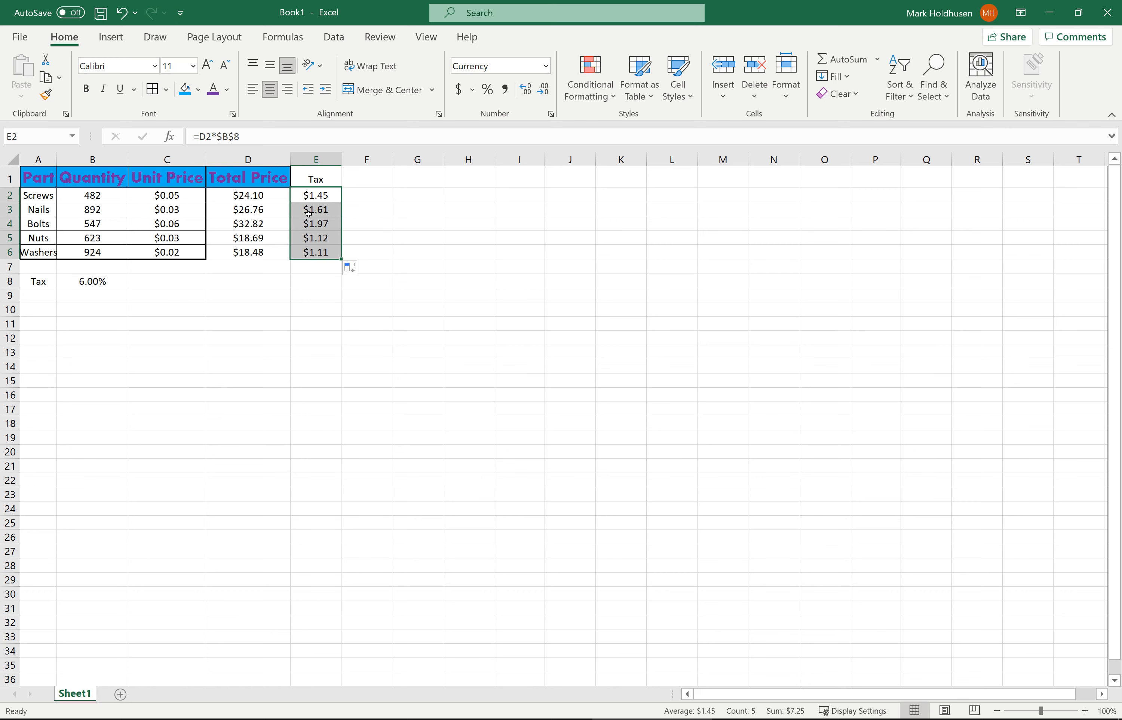
pyautogui.click(325, 238)
pyautogui.click(268, 137)
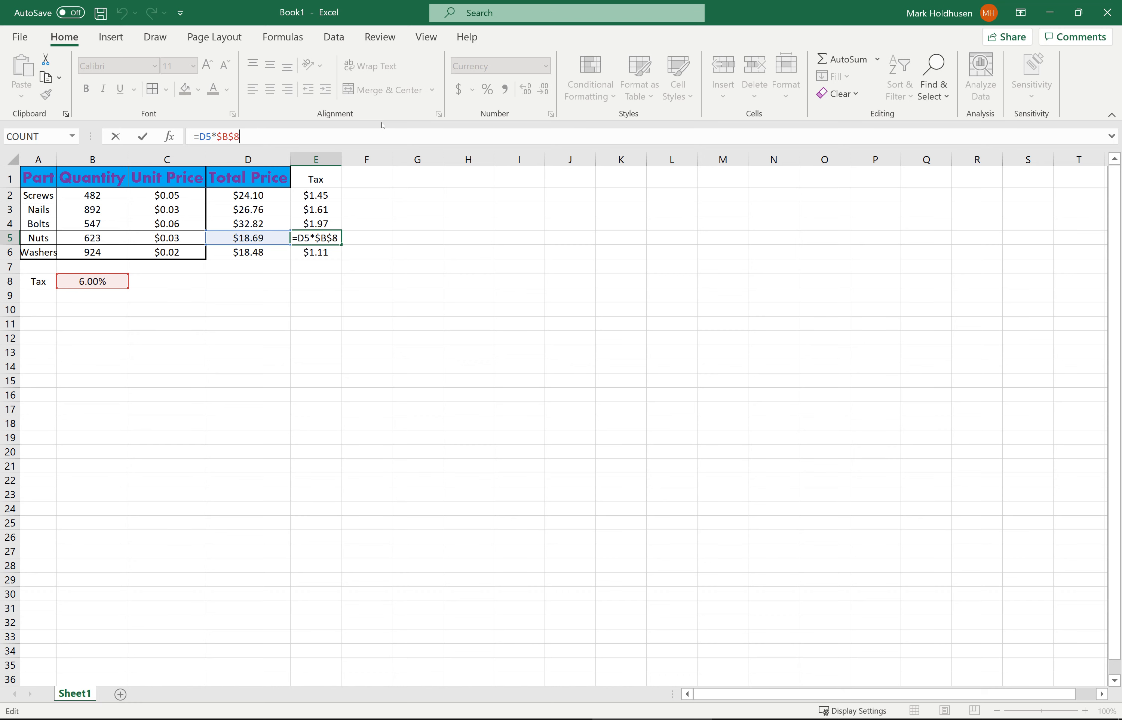
pyautogui.press('Return')
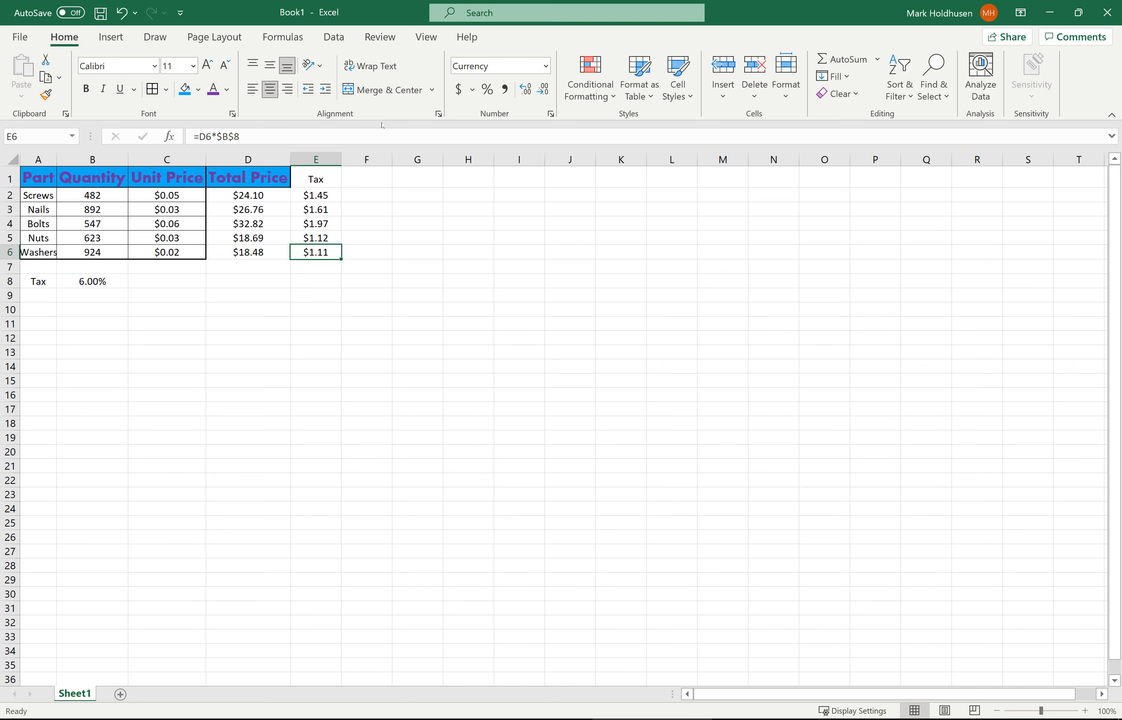
# Add the column header Cost+Tax in cell F1, beside the Tax header
pyautogui.click(377, 182)
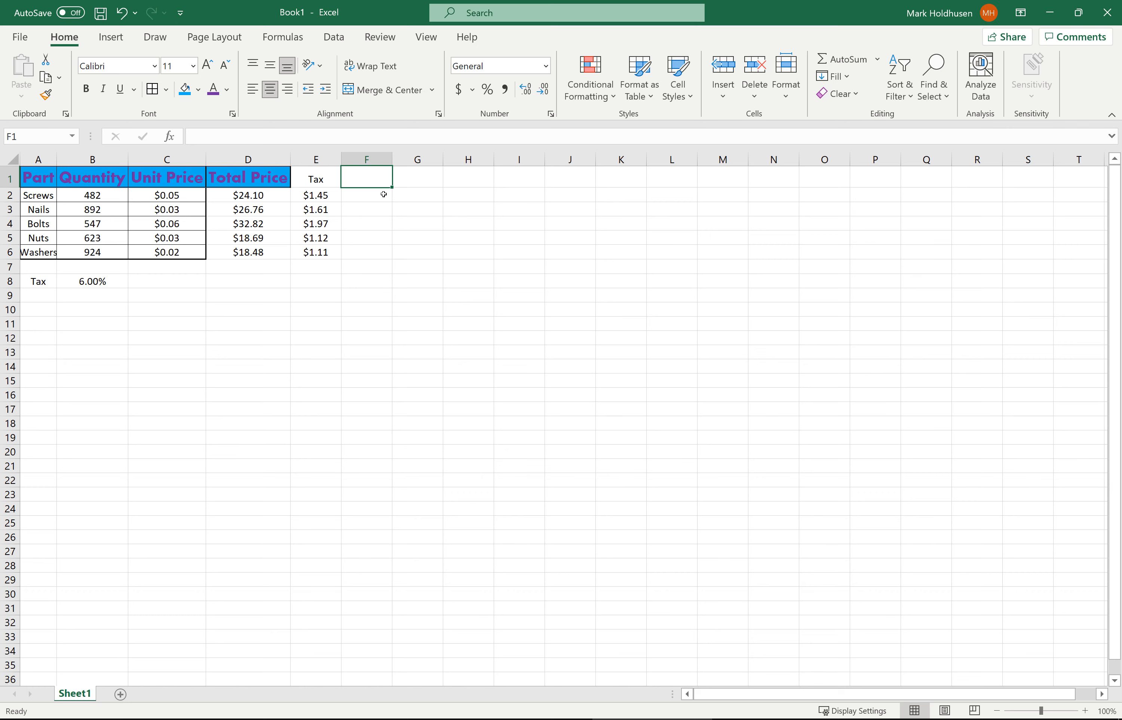
pyautogui.write('Coat')
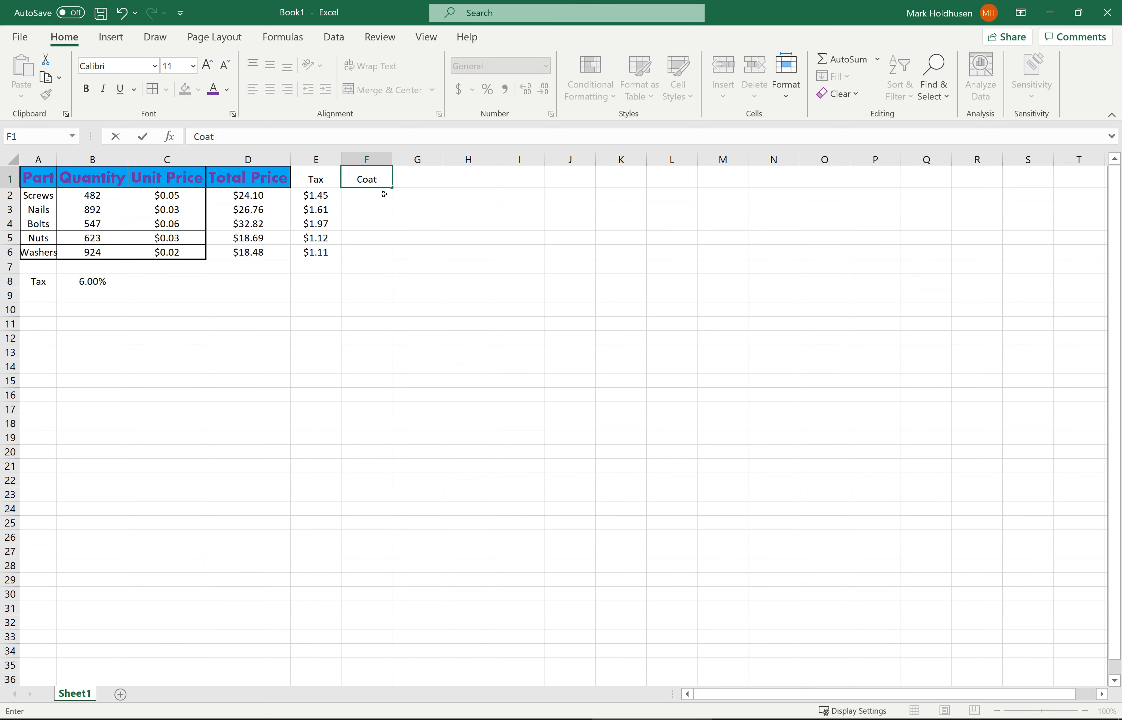
pyautogui.press('BackSpace')
pyautogui.press('BackSpace')
pyautogui.write('st+TA')
pyautogui.press('BackSpace')
pyautogui.write('ax')
pyautogui.press('Return')
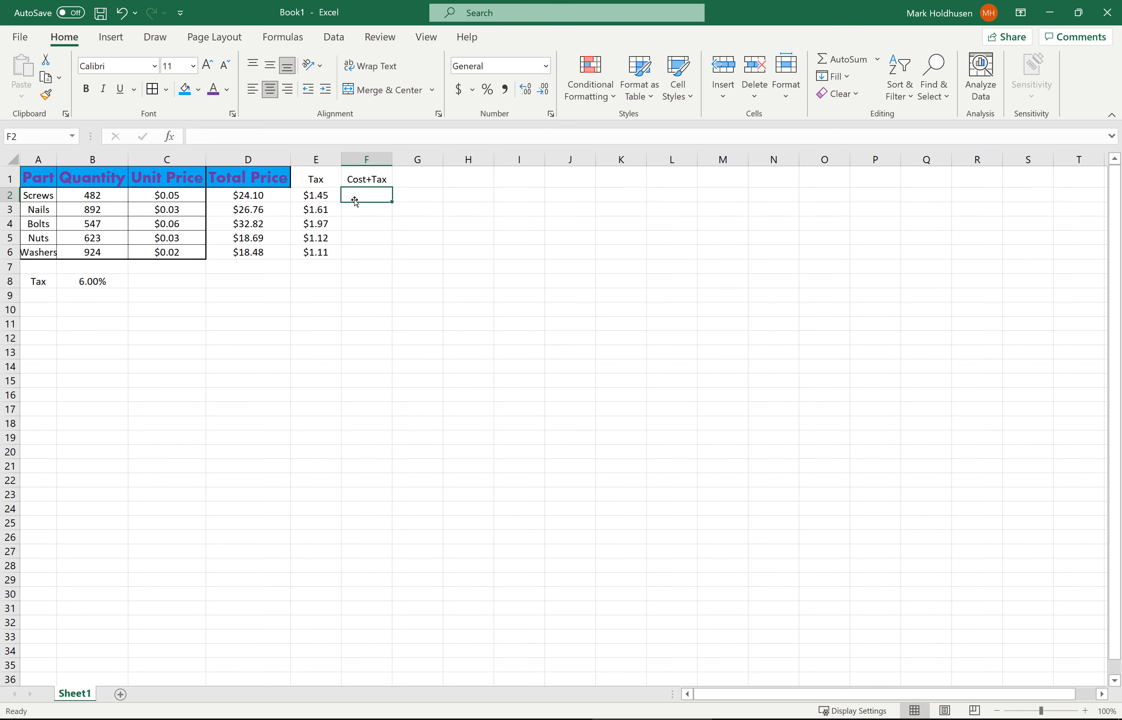
# Calculate the Screws cost including tax in F2 with the addition formula =D2+E2
pyautogui.write('=')
pyautogui.click(255, 195)
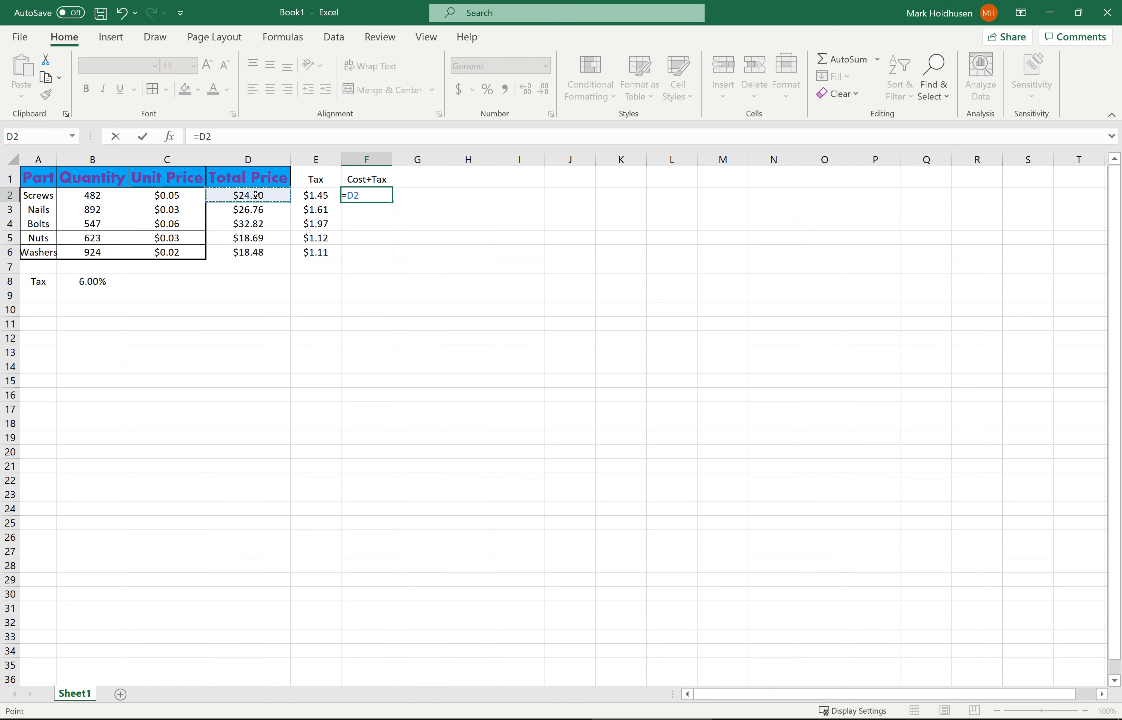
pyautogui.write('+')
pyautogui.click(308, 195)
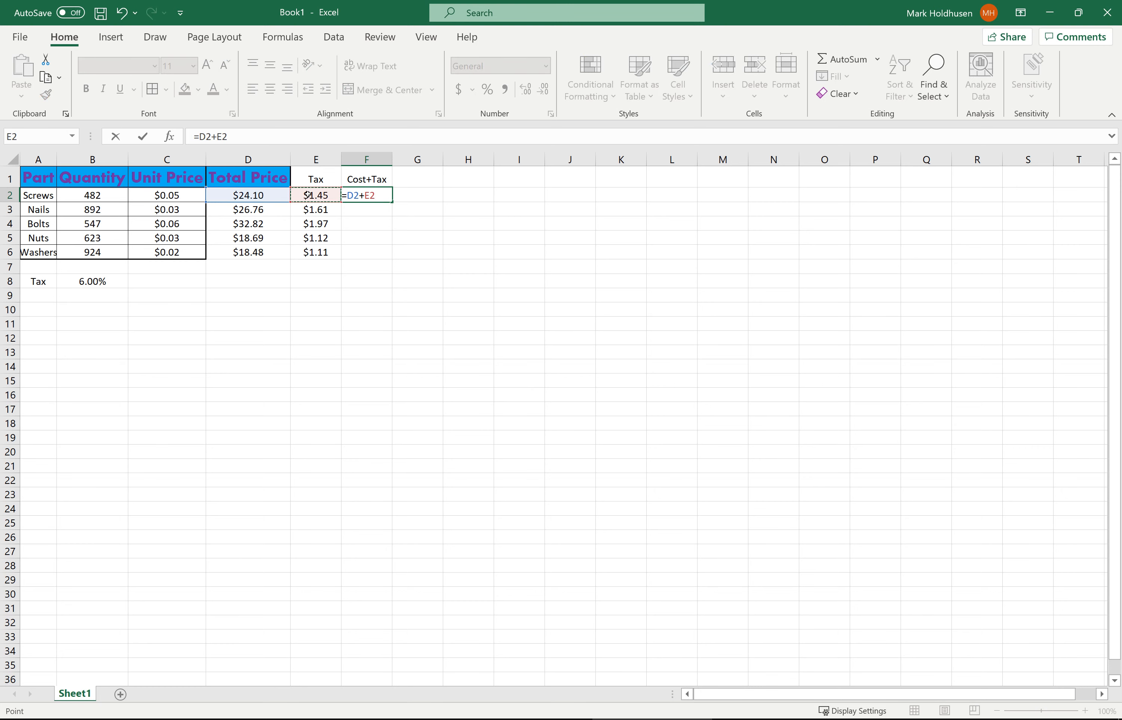
pyautogui.press('Return')
pyautogui.press('Up')
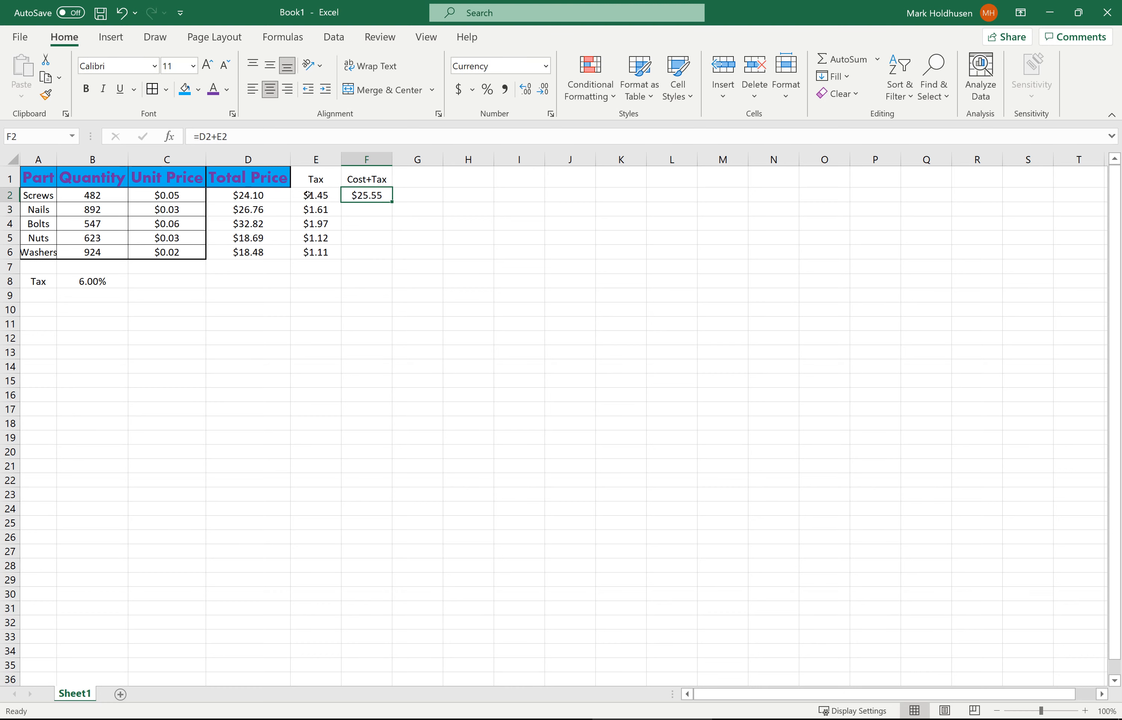
# Replace the formula in F2 with =SUM(D2:E2) and fill it down through F6
pyautogui.press('Delete')
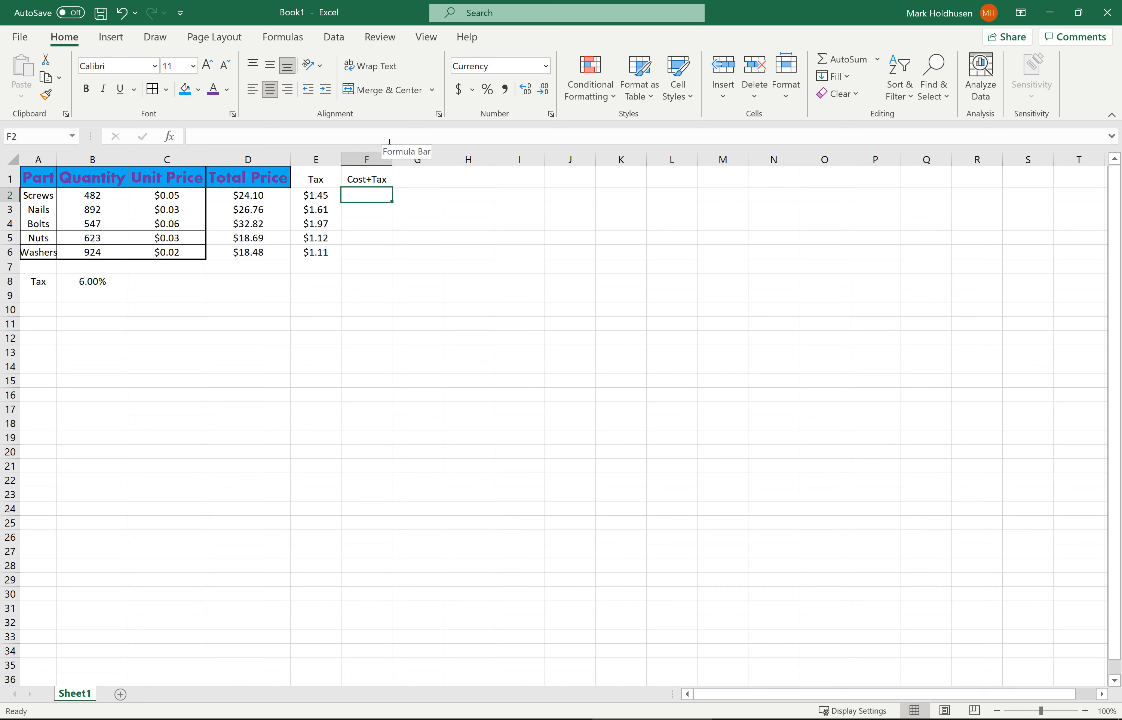
pyautogui.write('=')
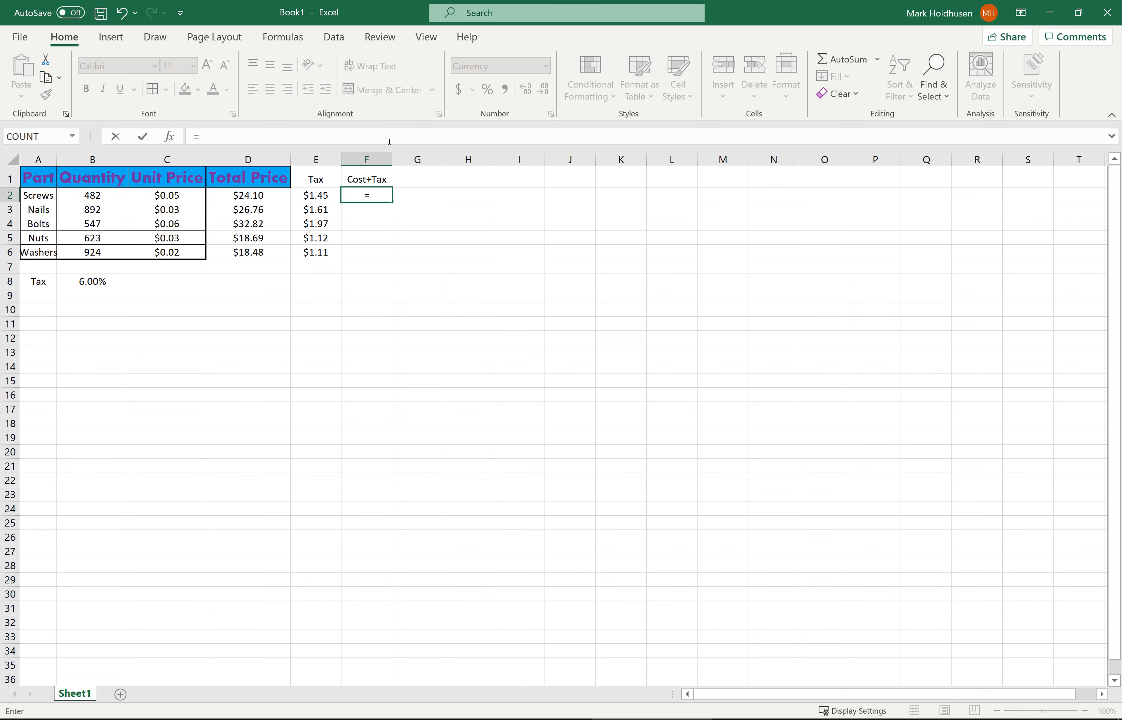
pyautogui.write('sum')
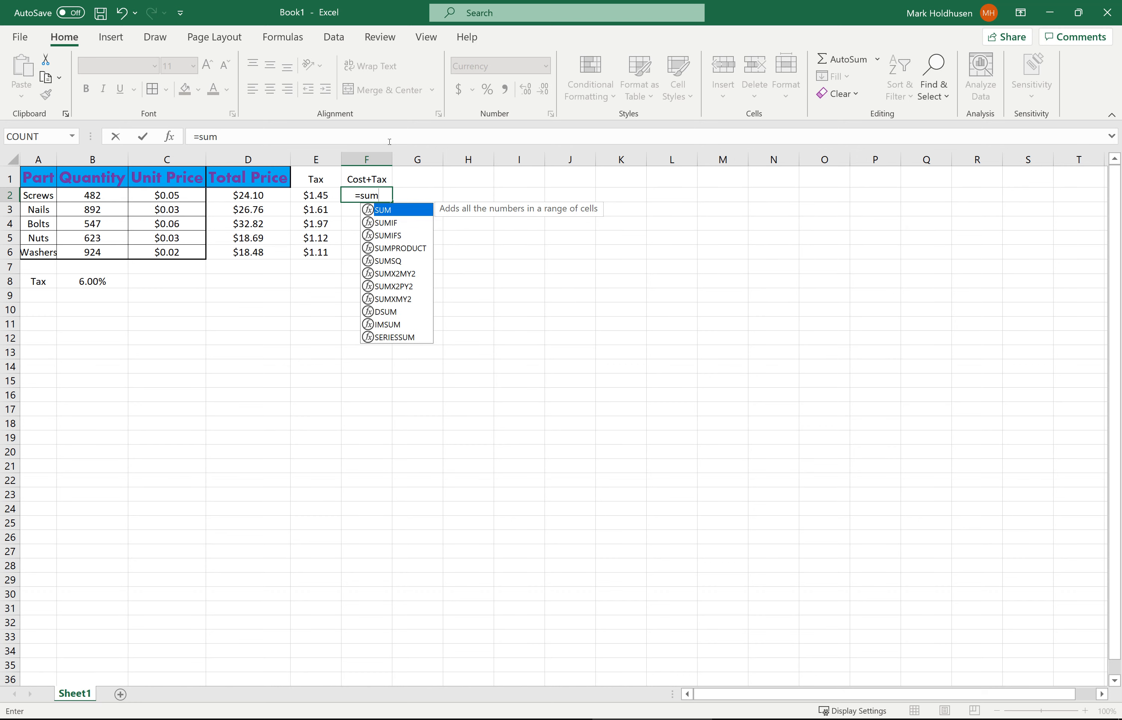
pyautogui.write('(')
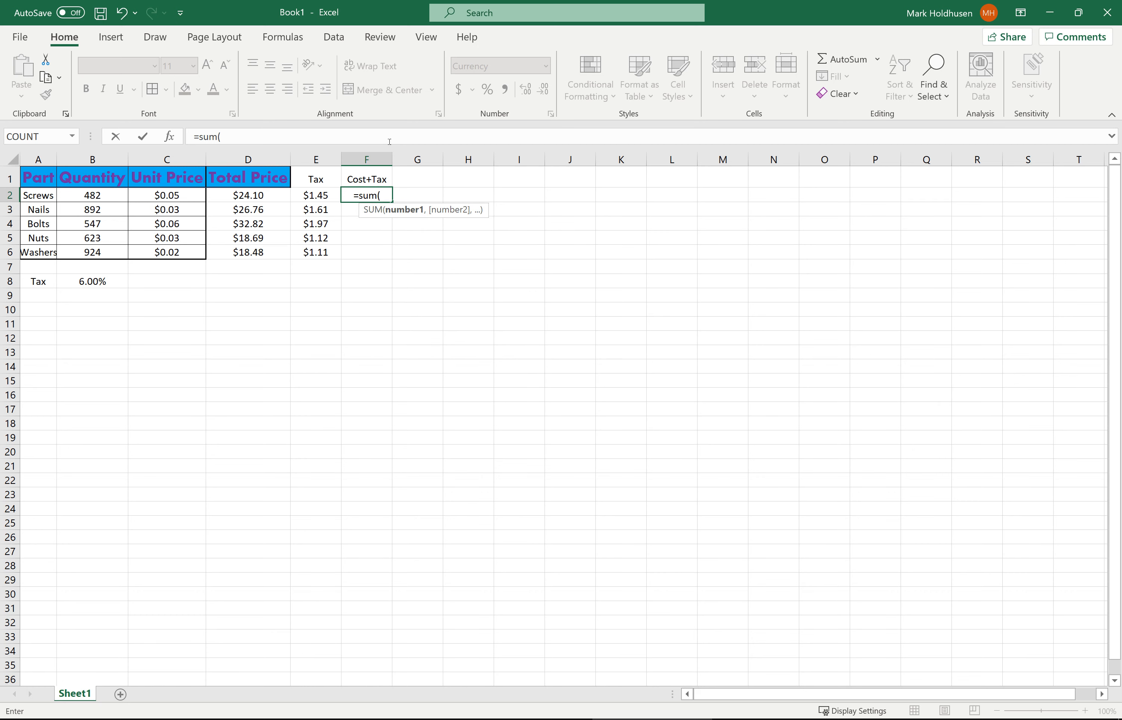
pyautogui.moveTo(270, 195); pyautogui.dragTo(316, 196)
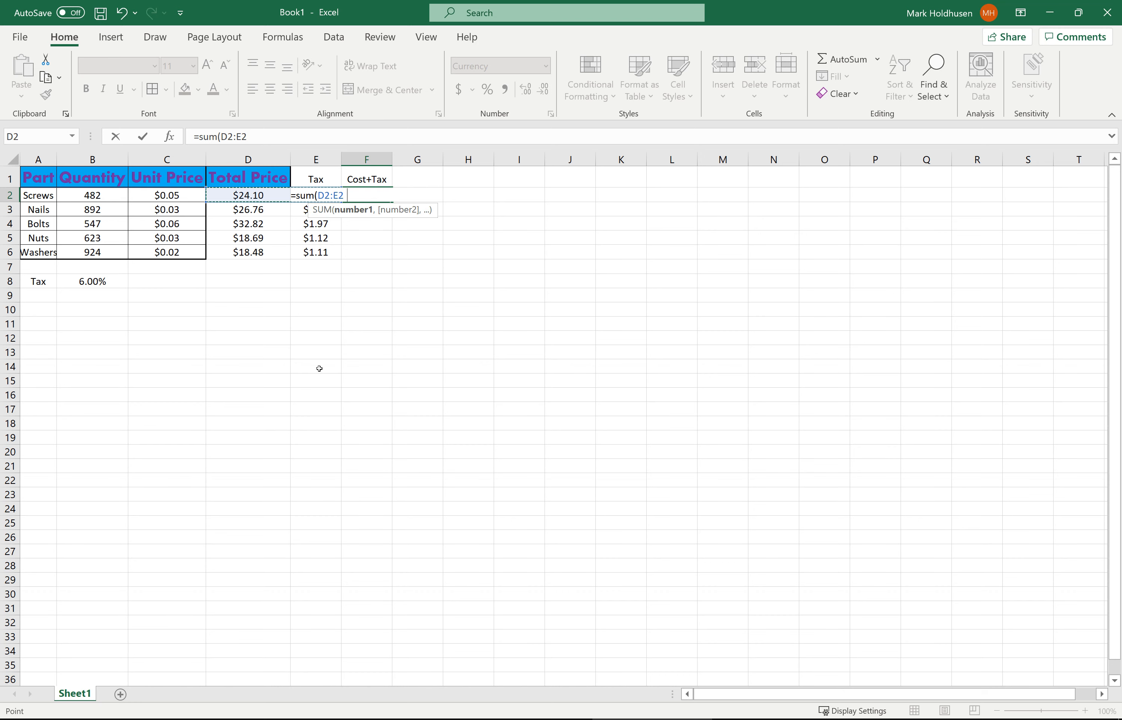
pyautogui.write(')')
pyautogui.press('Return')
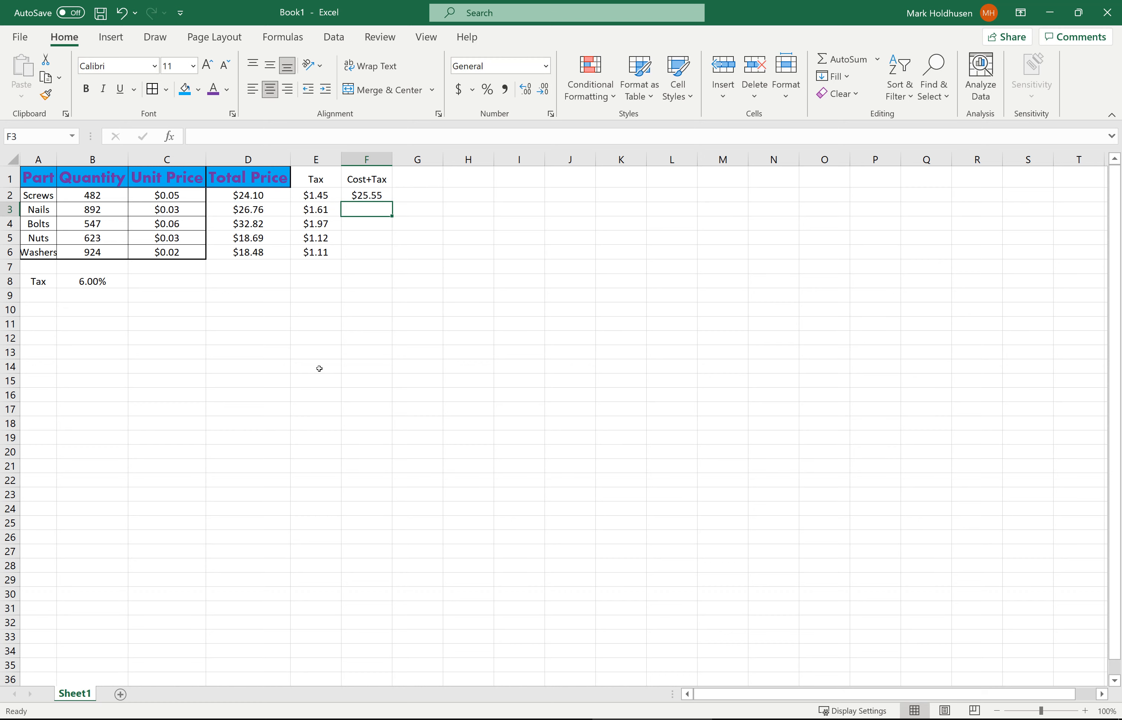
pyautogui.click(376, 196)
pyautogui.moveTo(391, 199); pyautogui.dragTo(392, 261)
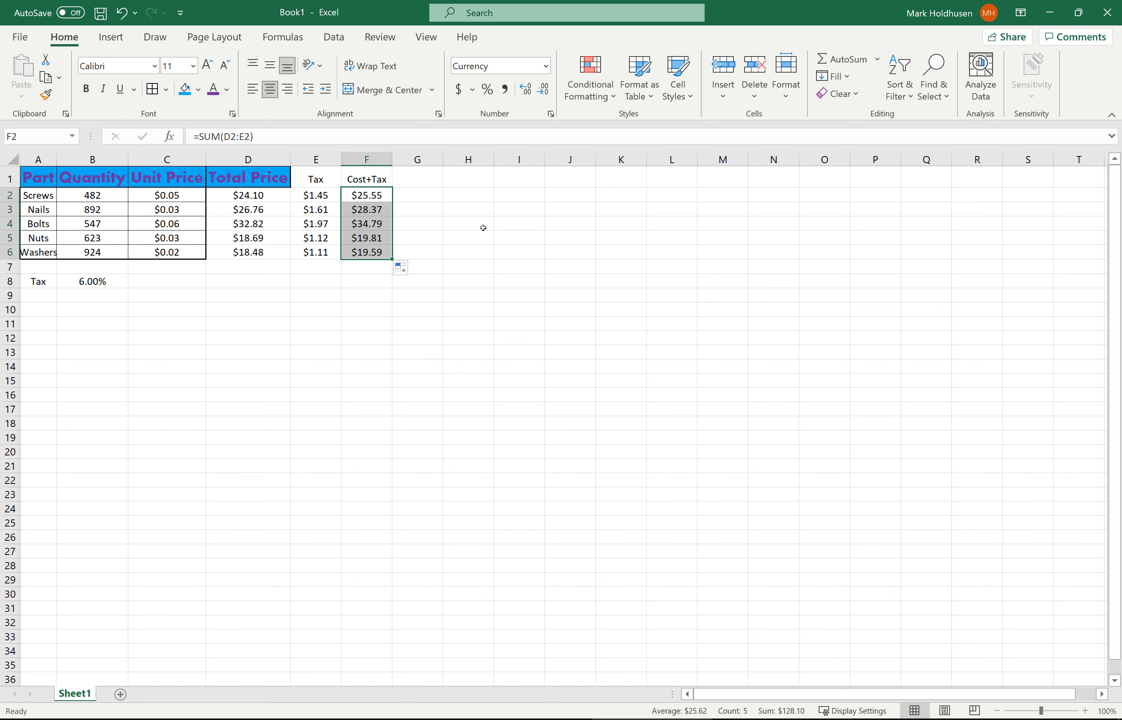
# Change the Bolts quantity in B4 to 213
pyautogui.click(93, 224)
pyautogui.write('213')
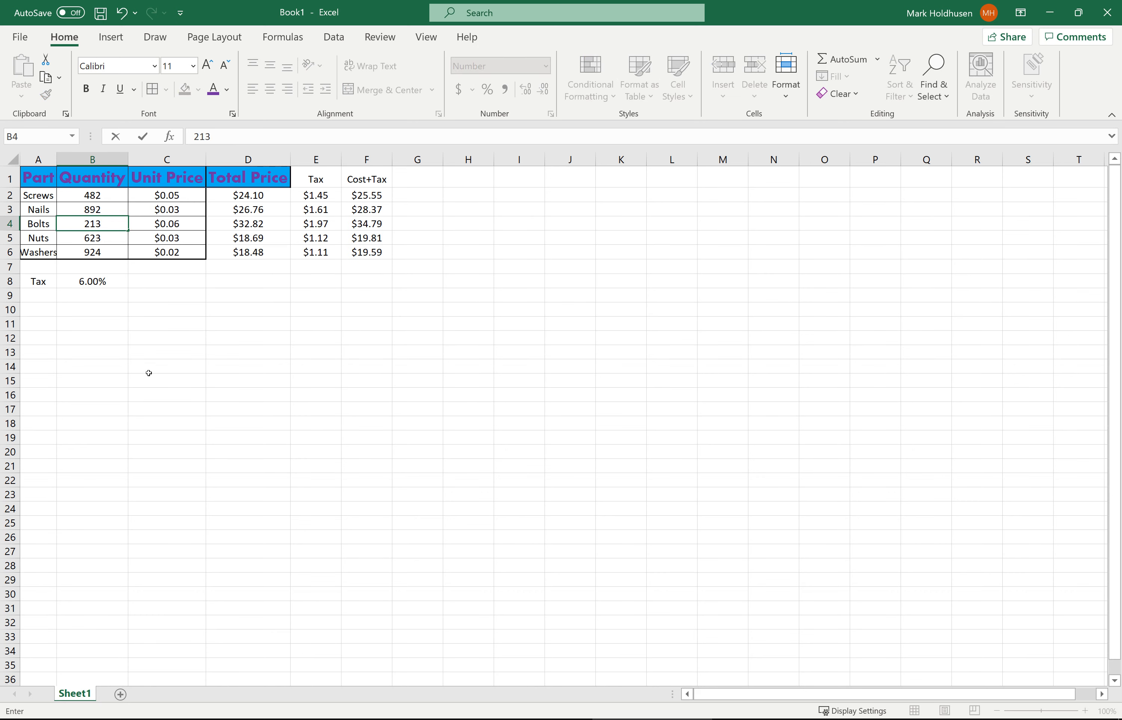
pyautogui.press('Return')
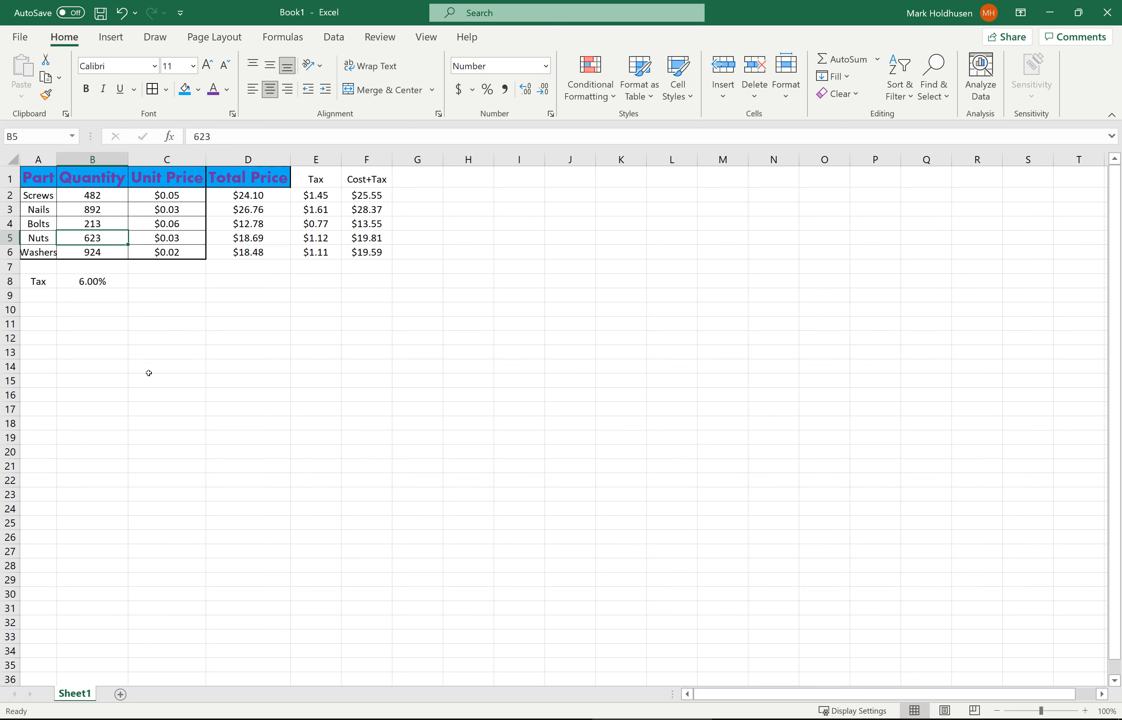